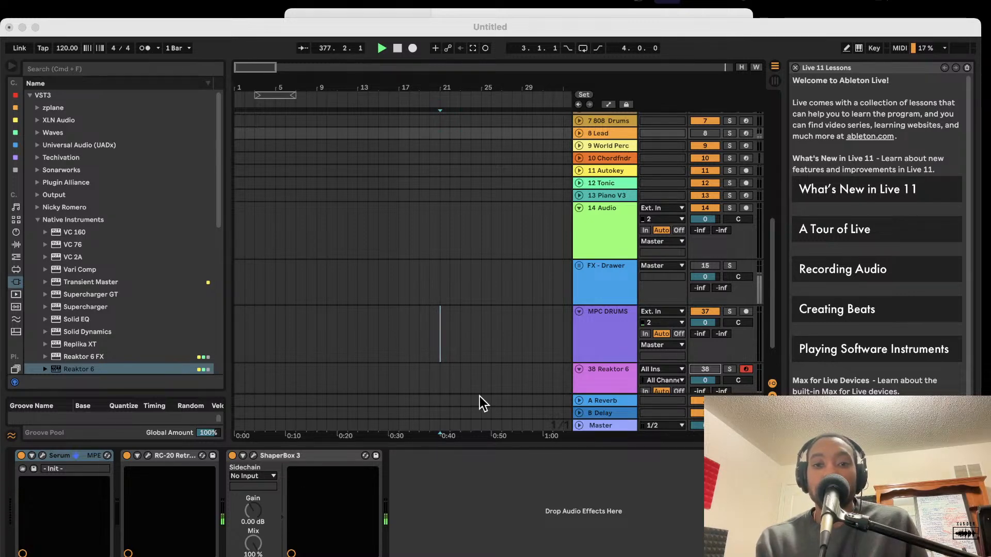
- Open the Reaktor 6 plug-in on track 38 and create a new ensemble without saving the current one
left_click(610, 377)
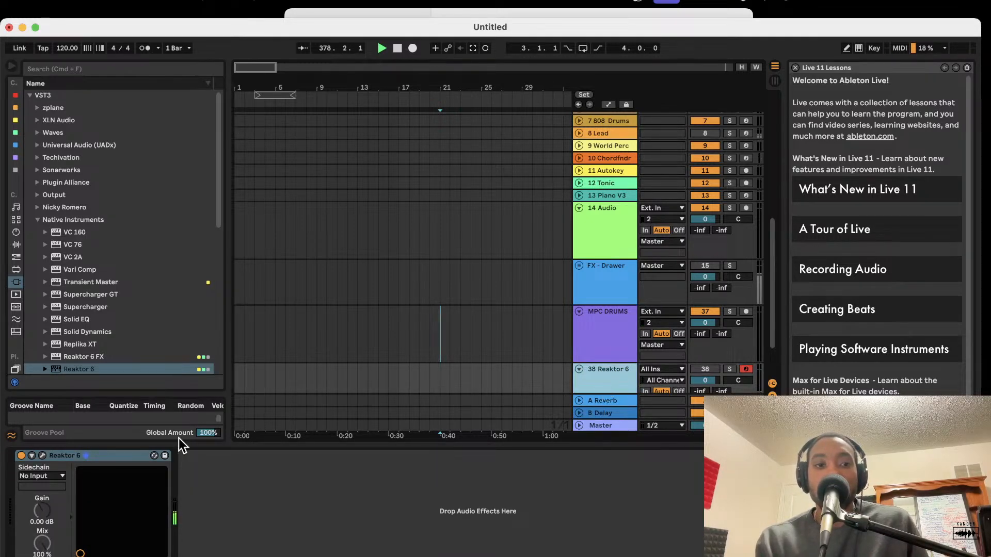
left_click(43, 456)
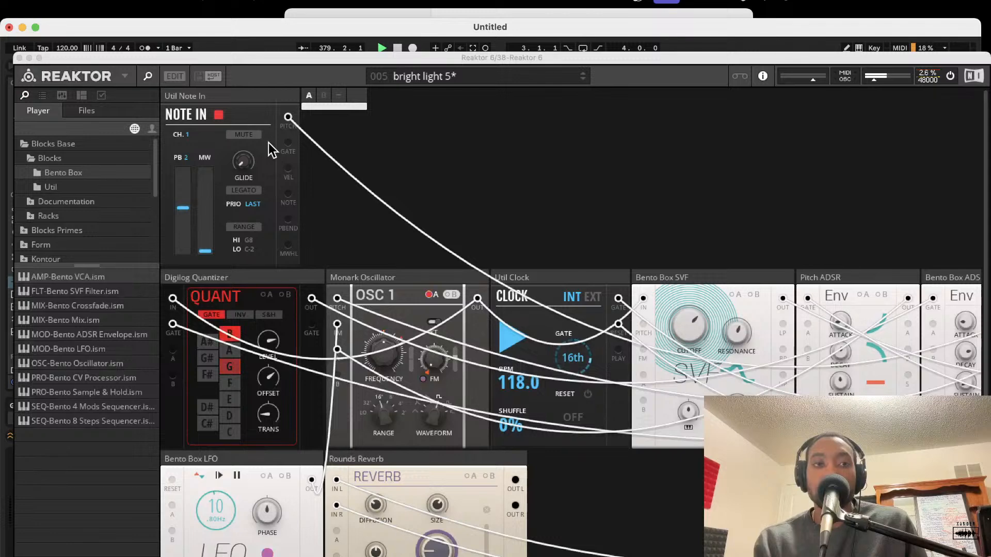
left_click(122, 77)
mouse_move(135, 94)
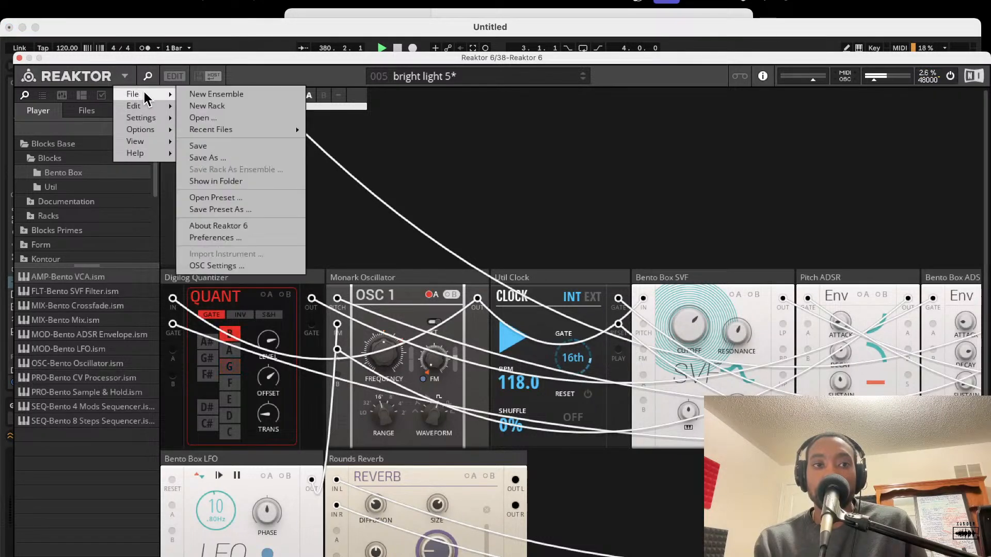
left_click(190, 96)
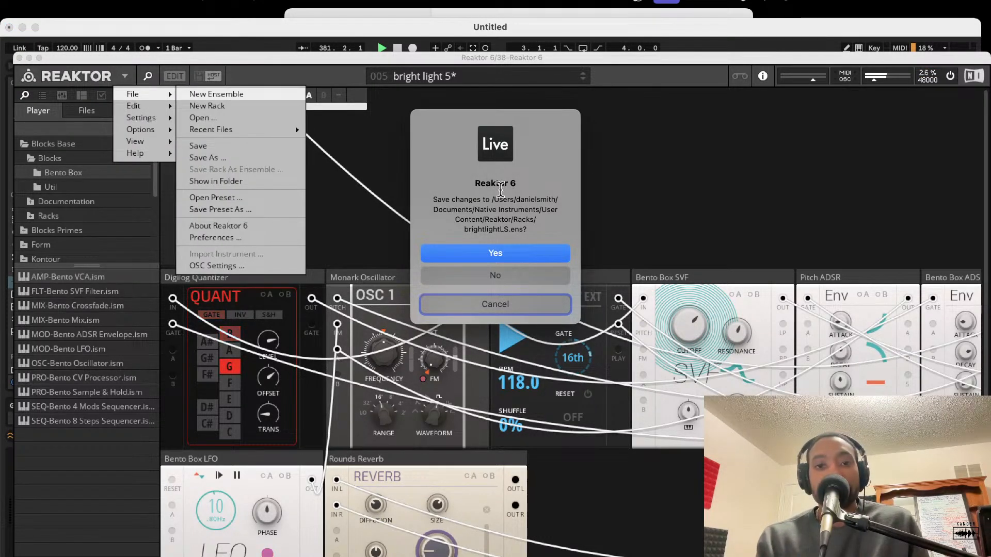
left_click(491, 279)
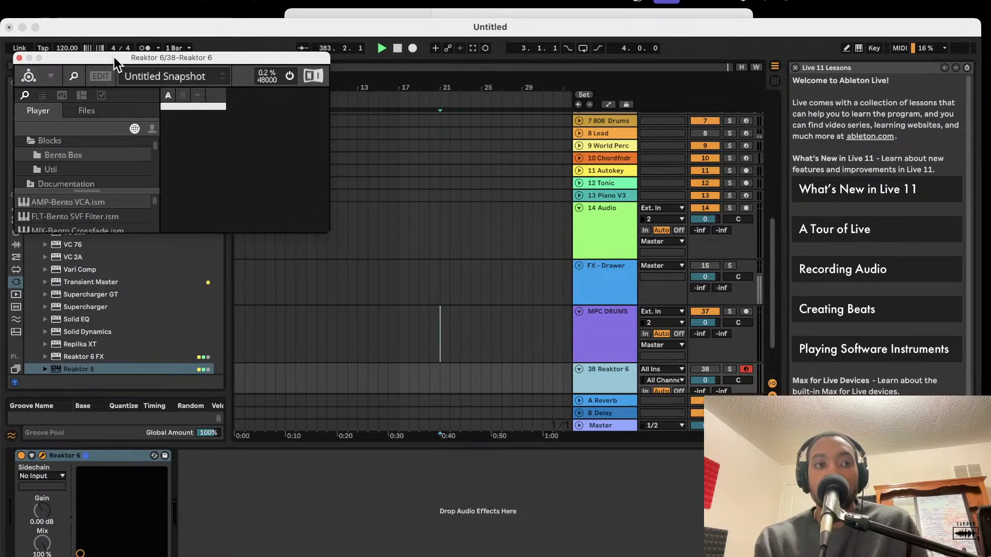
- Turn on edit mode in an enlarged Reaktor window and add the Util Note In block to the structure
left_click(101, 75)
left_click_drag(662, 485, 791, 551)
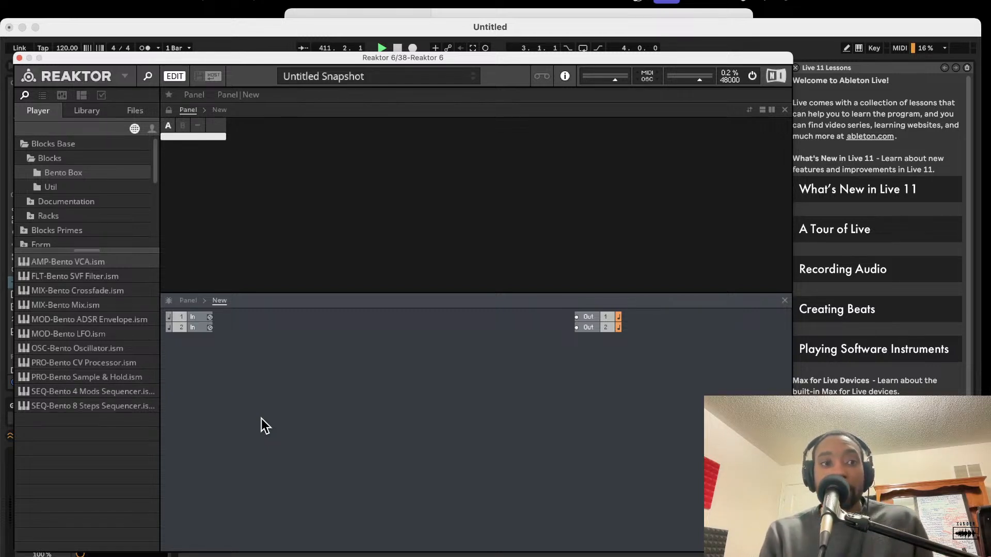
scroll(47, 200, "down", 1)
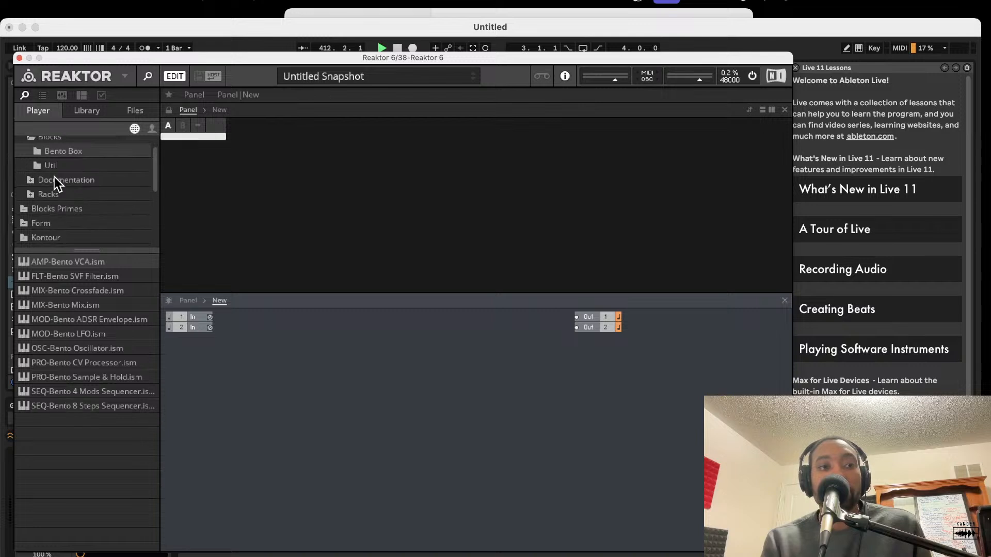
left_click(57, 169)
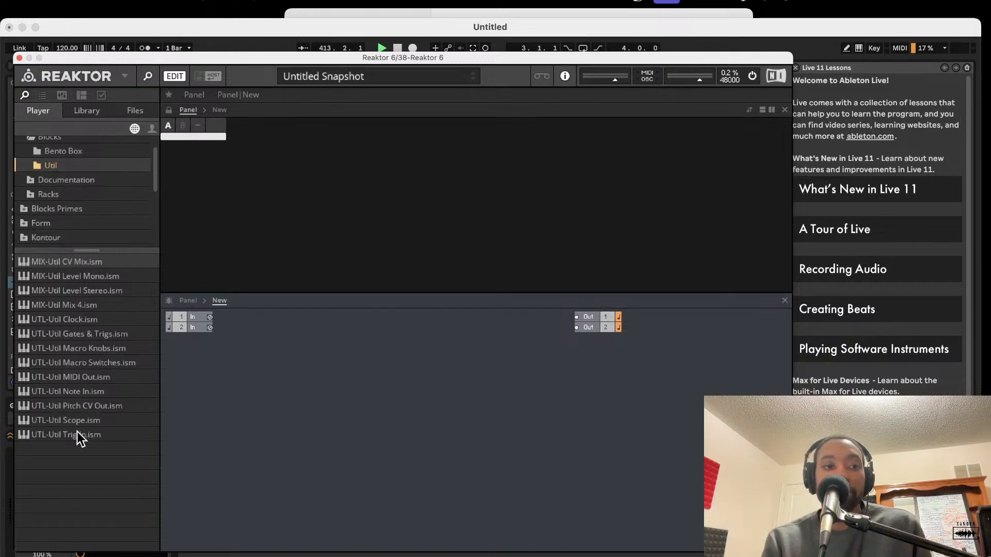
left_click_drag(79, 393, 265, 346)
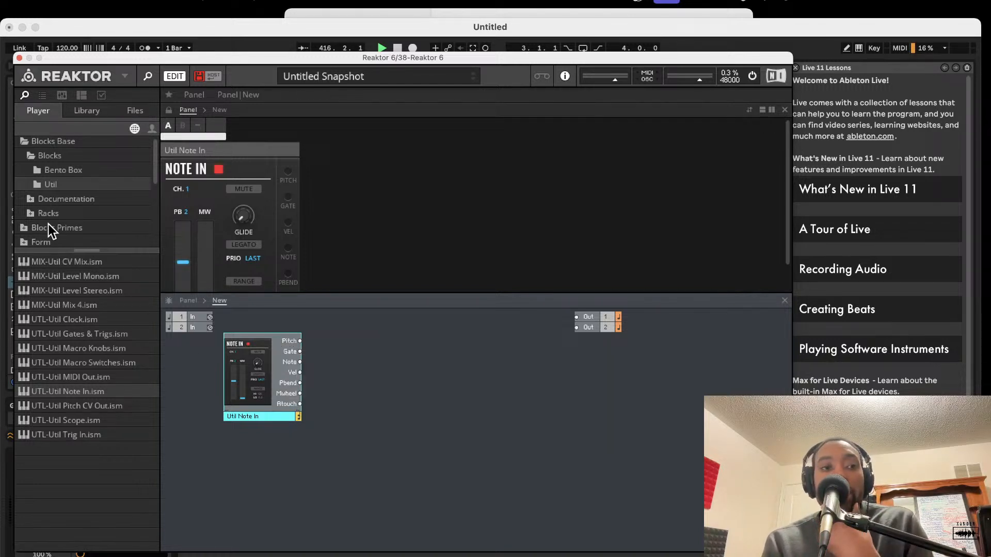
- Add a Bento Box Oscillator beside the Note In block and cycle through its waveforms
left_click(63, 170)
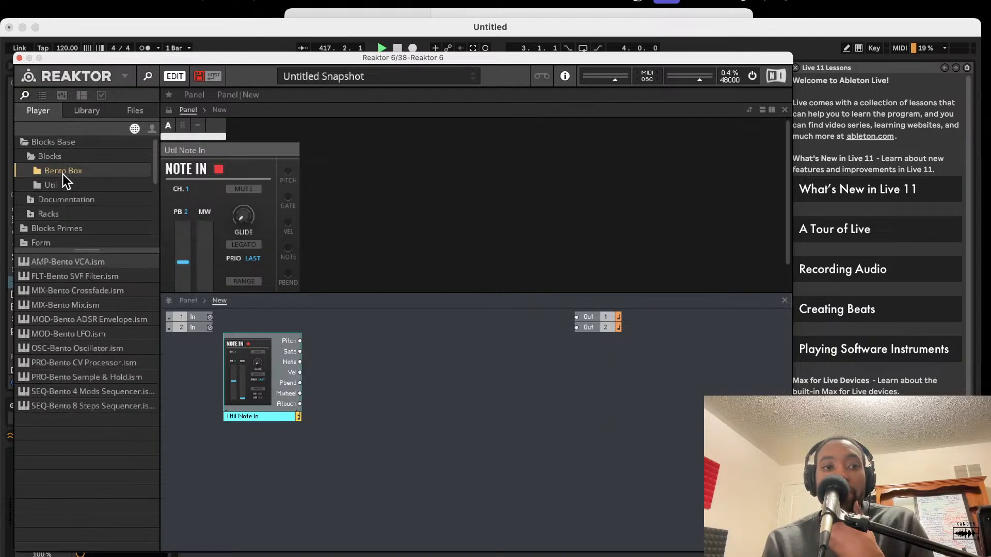
left_click_drag(99, 349, 325, 362)
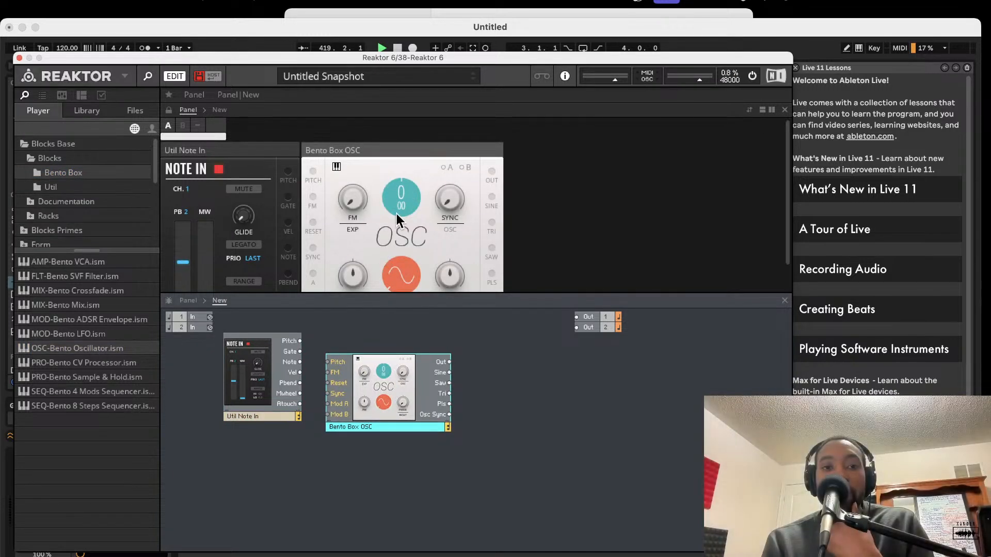
left_click(401, 274)
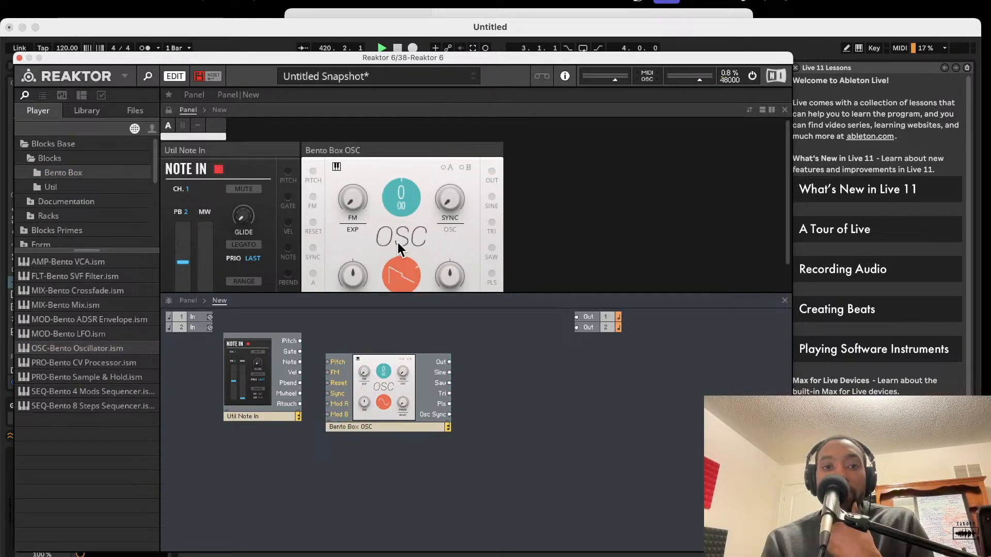
left_click(402, 264)
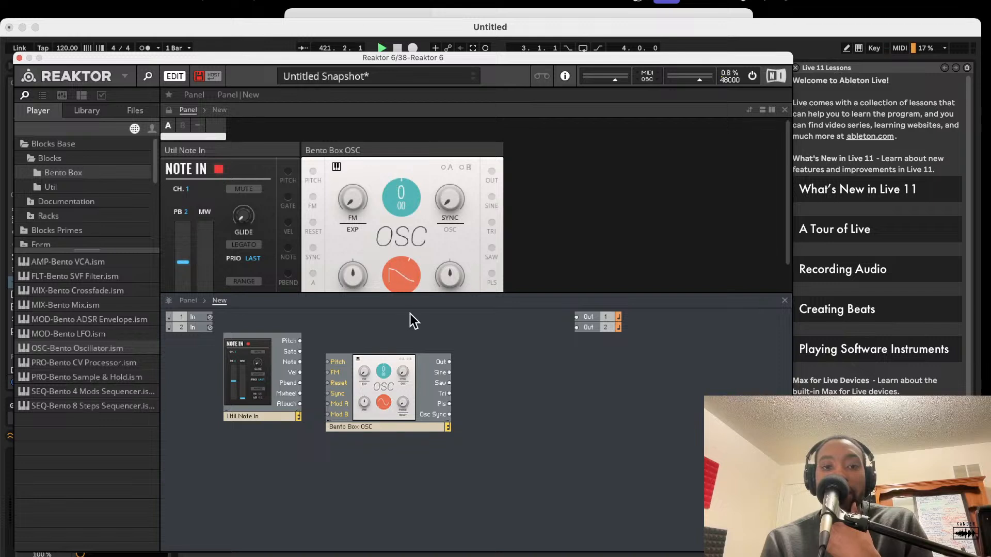
left_click(407, 286)
left_click(402, 274)
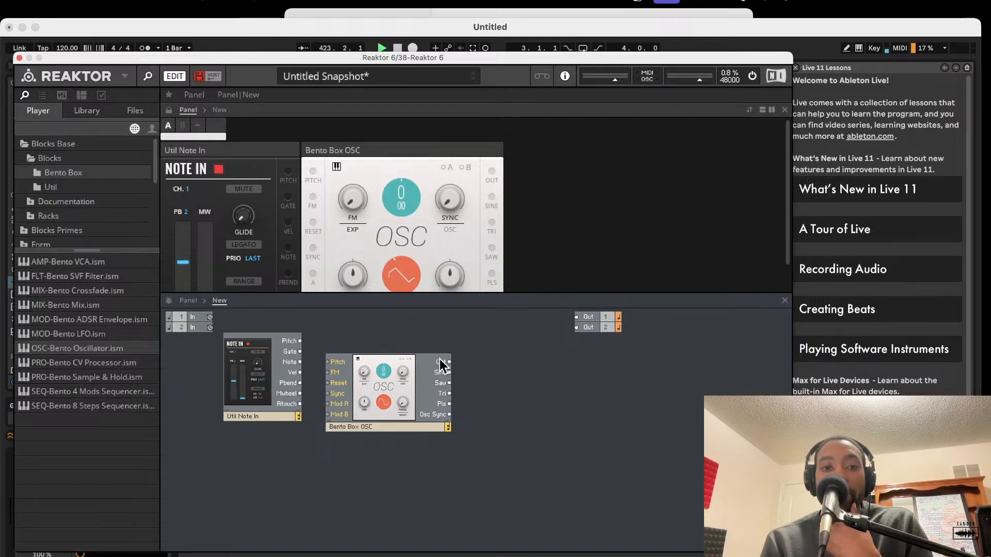
left_click(393, 270)
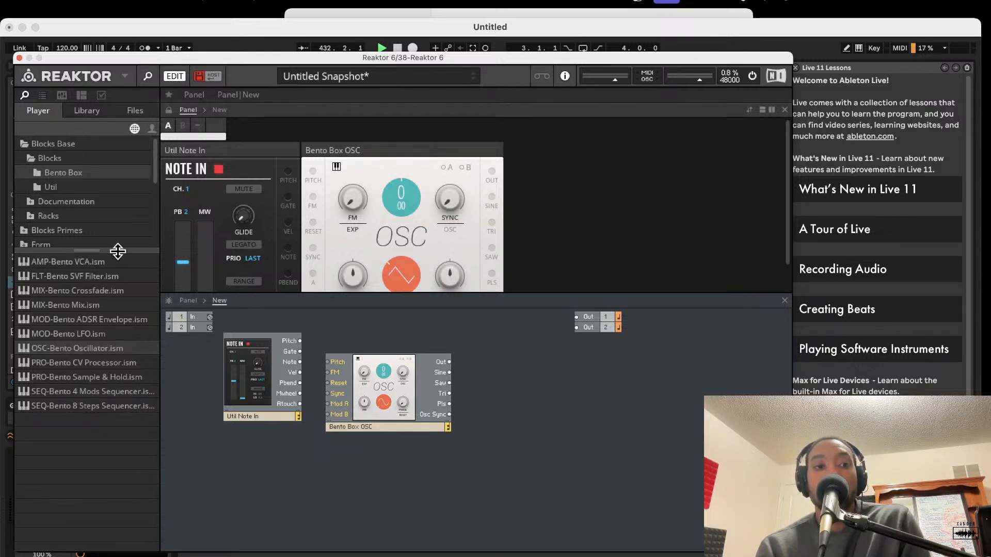
- Add a Util Scope block to the right of the oscillator and a Bento Box LFO below Note In
left_click(84, 187)
left_click_drag(70, 420, 658, 418)
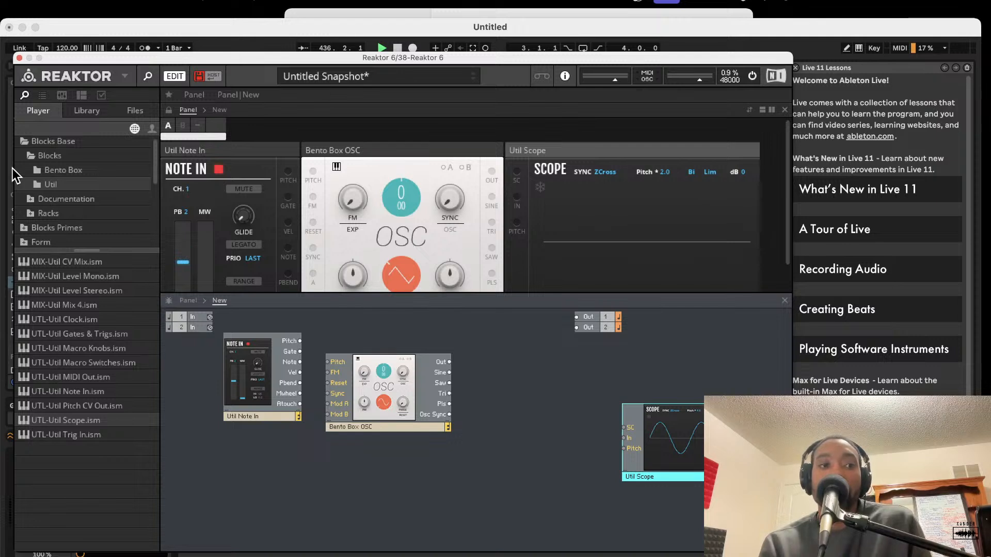
left_click(61, 171)
left_click_drag(93, 337, 283, 490)
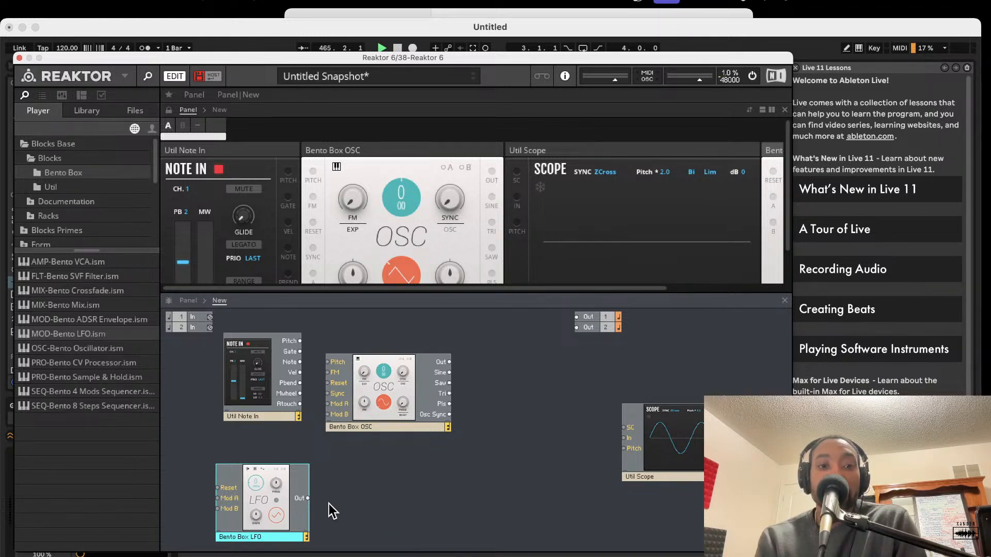
- Reposition the oscillator and wire LFO Out to its Sync, Note In Pitch to its Pitch, and its Out to the Scope's Pitch
left_click_drag(364, 427, 401, 451)
left_click(274, 534)
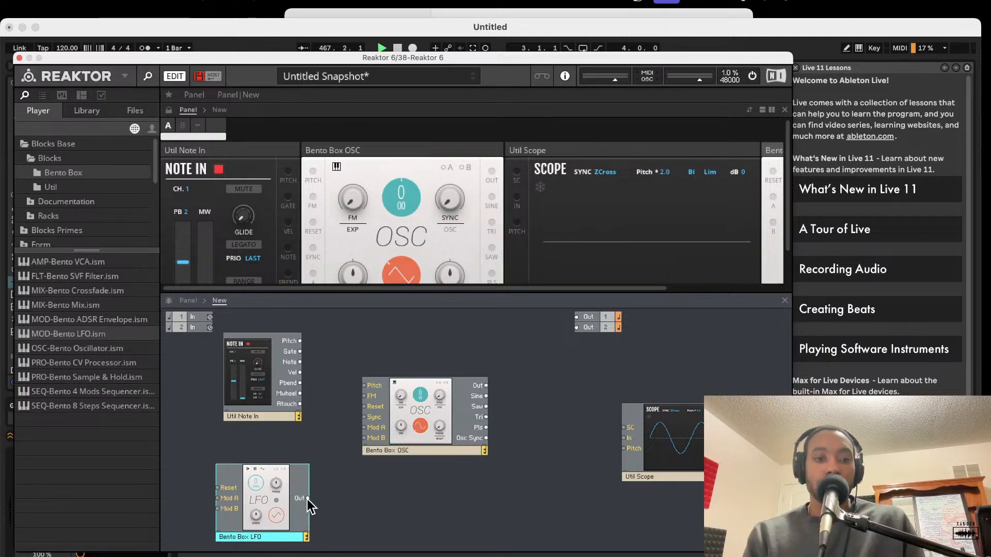
left_click_drag(367, 416, 367, 416)
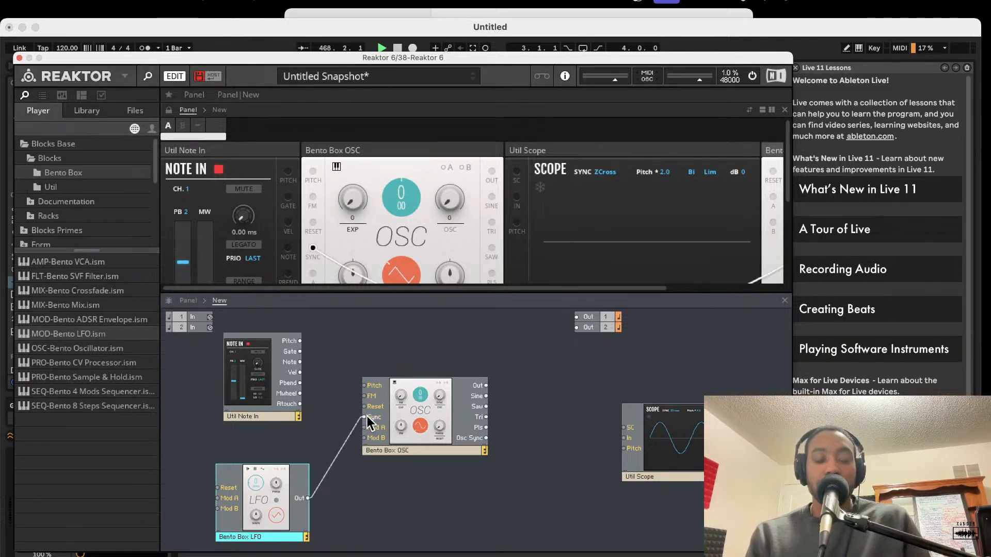
left_click_drag(300, 341, 342, 351)
left_click_drag(370, 385, 365, 386)
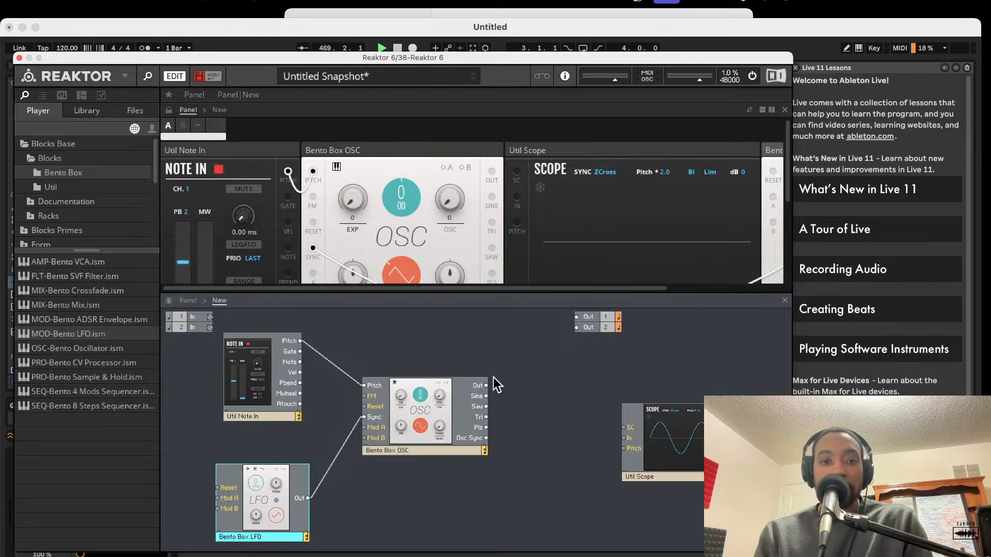
mouse_move(486, 386)
left_mouse_down()
mouse_move(625, 413)
mouse_move(634, 444)
mouse_move(624, 448)
left_mouse_up()
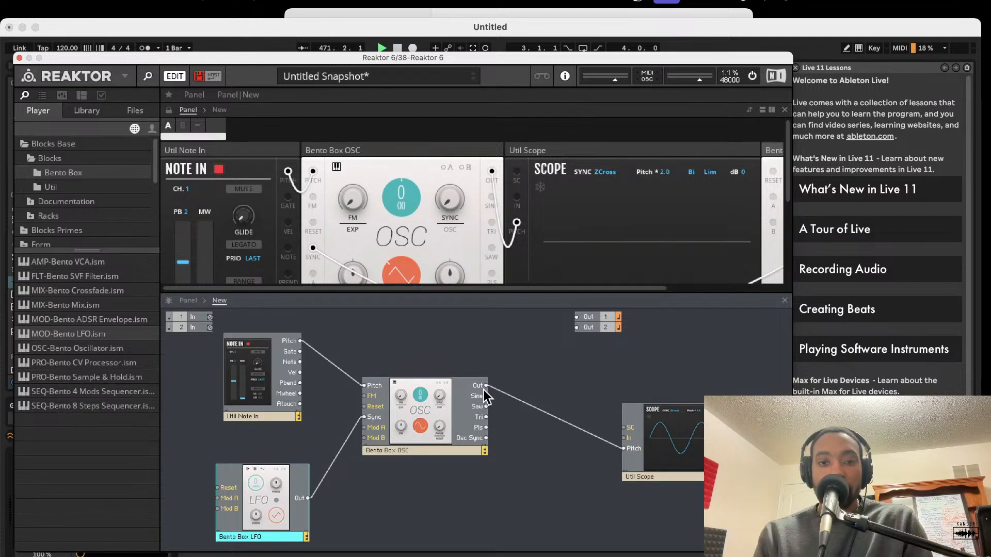
- Insert a Bento Box VCA, feed its In from the oscillator's Out, and connect its Out to outputs 1 and 2
left_click_drag(104, 265, 484, 386)
left_click_drag(593, 477, 575, 316)
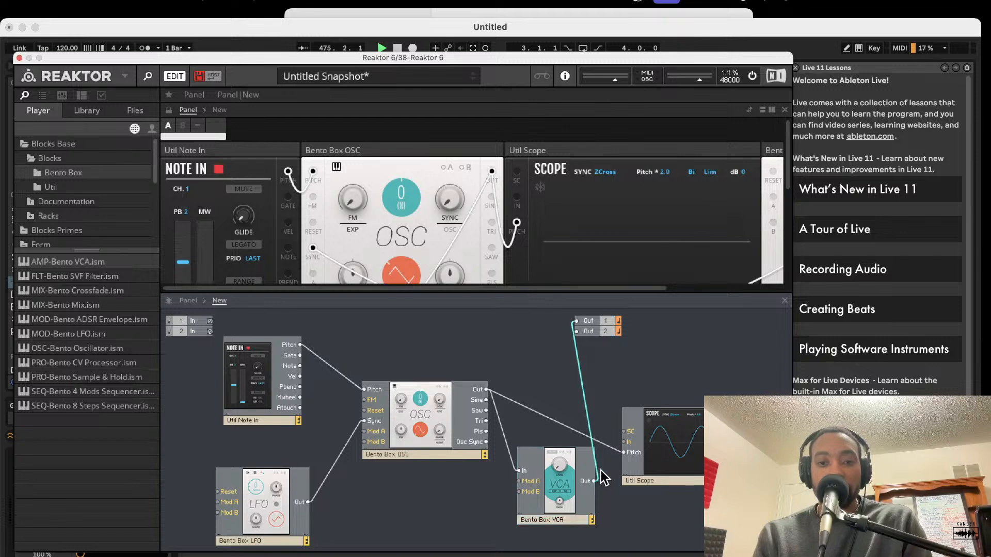
left_click_drag(594, 481, 577, 332)
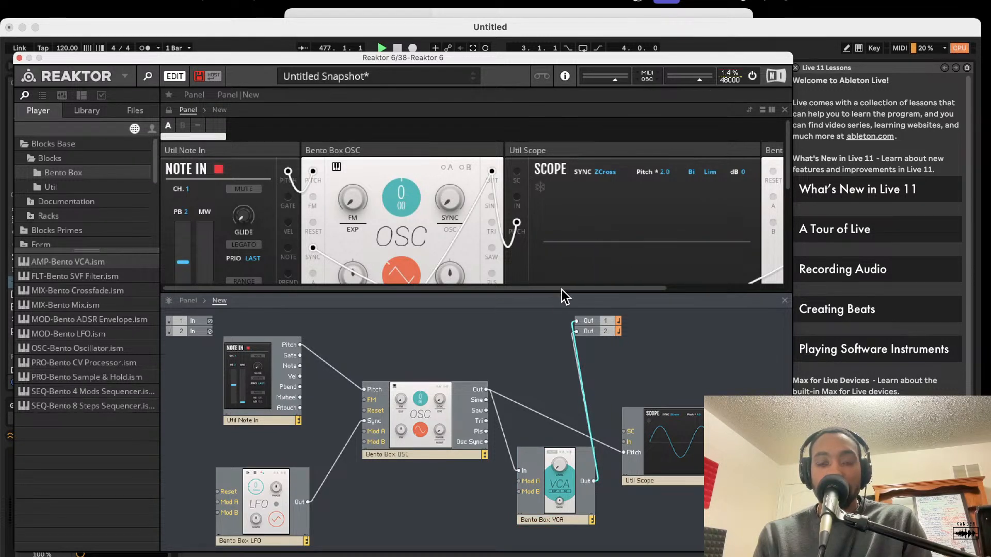
- Remove the oscillator cable from the Scope's Pitch and connect the VCA's Out to the Scope's In, placing the Scope below the VCA
scroll(561, 290, "down", 2)
mouse_move(625, 453)
left_mouse_down()
mouse_move(520, 538)
mouse_move(505, 442)
mouse_move(527, 471)
mouse_move(520, 497)
mouse_move(534, 487)
left_mouse_up()
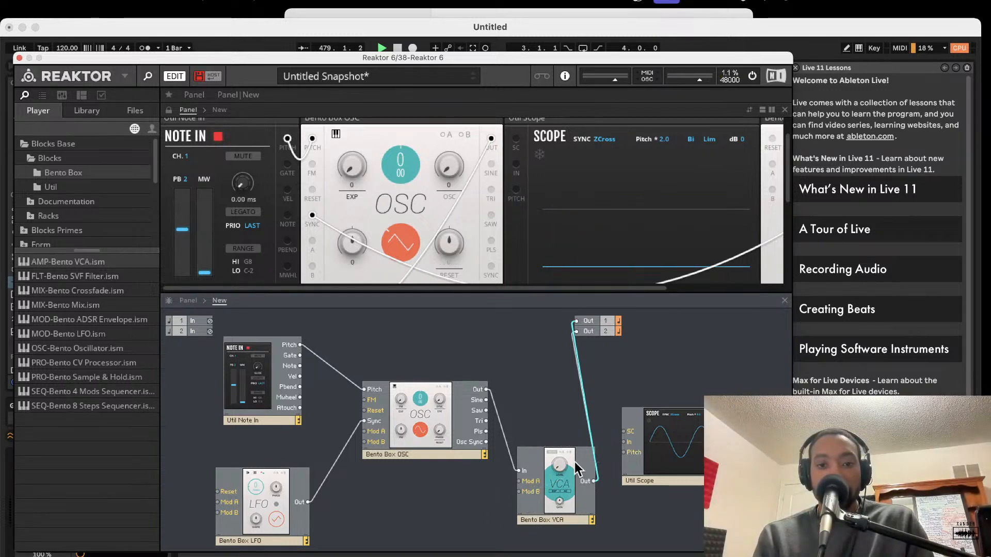
left_click(651, 436)
left_click_drag(652, 438, 594, 481)
left_click_drag(682, 501, 519, 553)
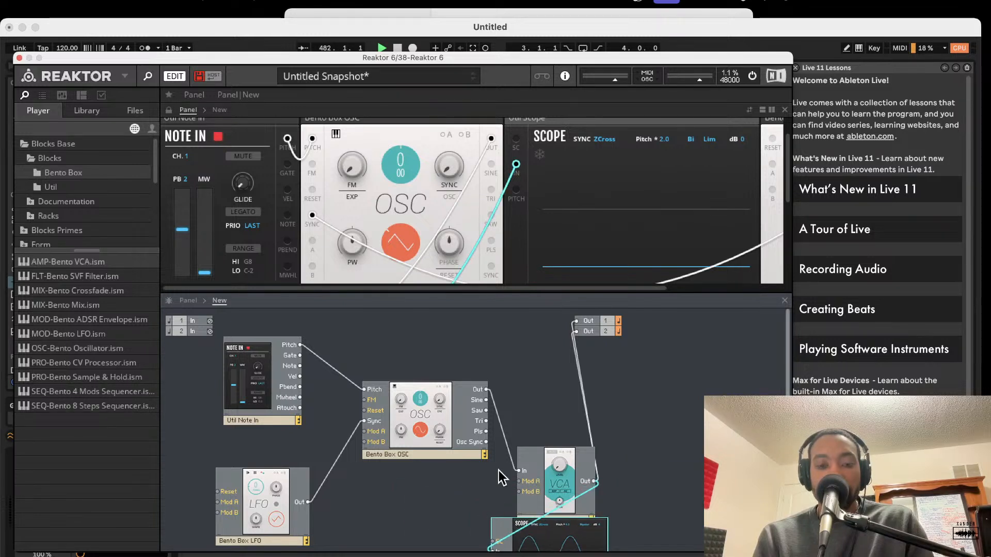
- Connect the VCA's Out to the Scope's SC input and space the VCA and Scope blocks further apart
scroll(504, 471, "down", 2)
left_click_drag(549, 446, 618, 410)
left_click_drag(568, 493, 588, 399)
left_click_drag(548, 493, 663, 395)
left_click_drag(555, 503, 701, 482)
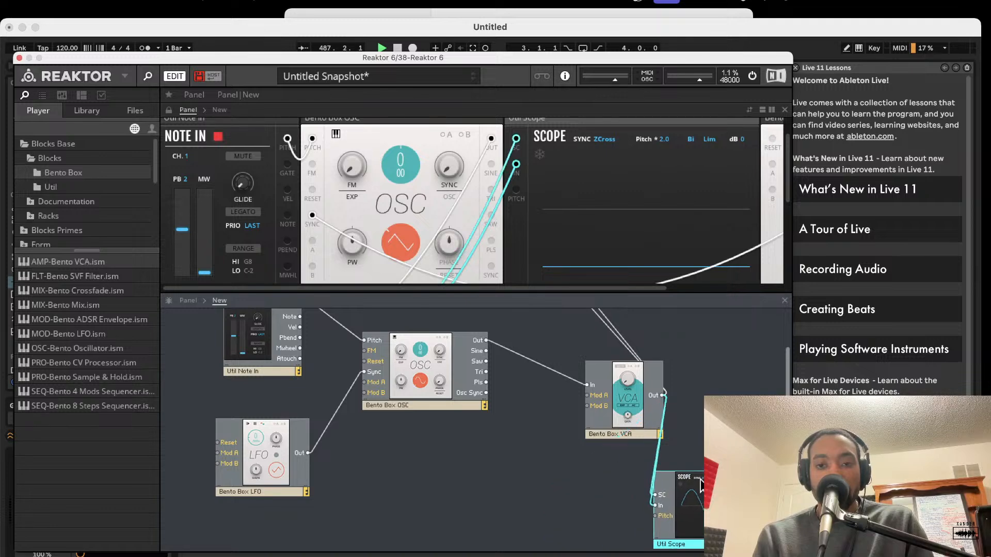
- Delete the cable between the VCA's Out and the Scope's In
double_click(648, 461)
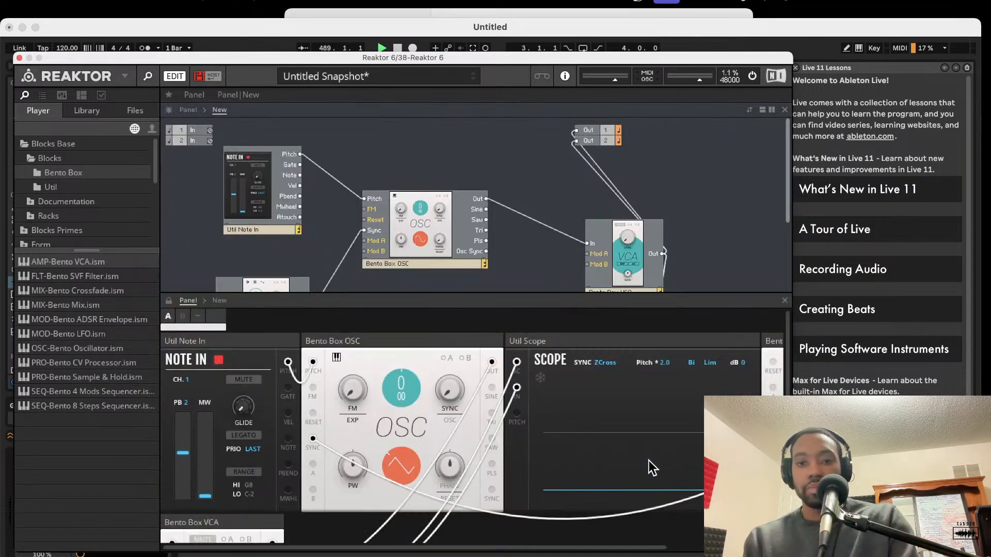
left_click(749, 110)
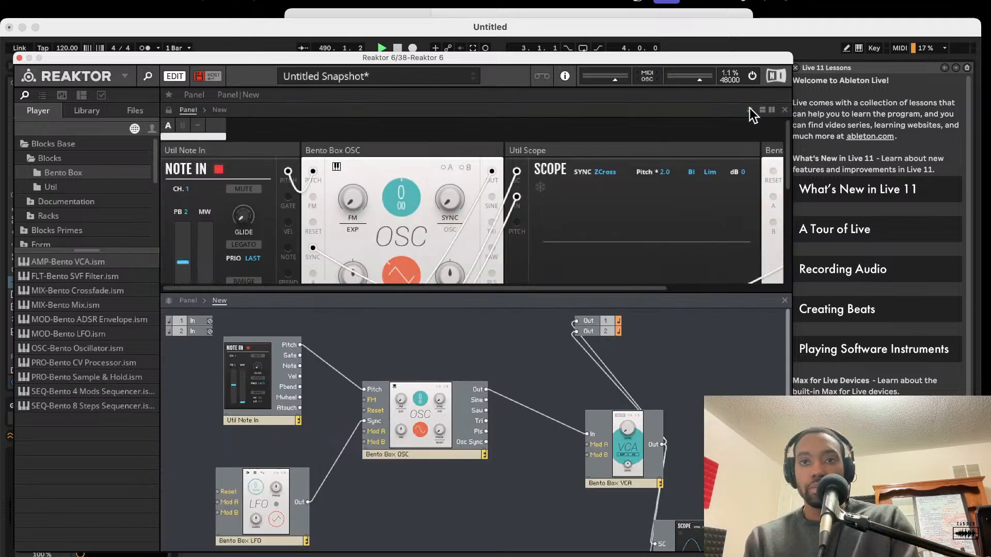
scroll(671, 454, "down", 2)
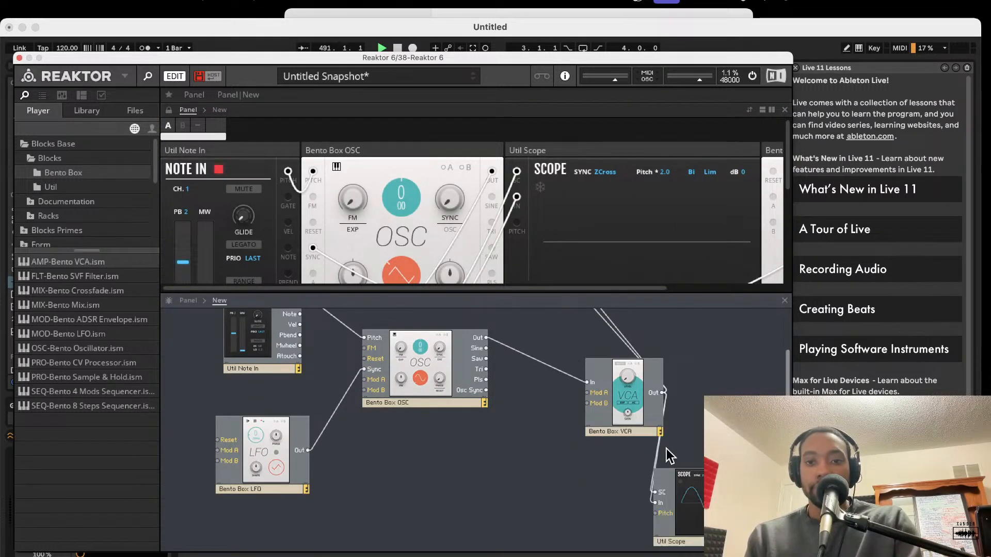
key("Delete")
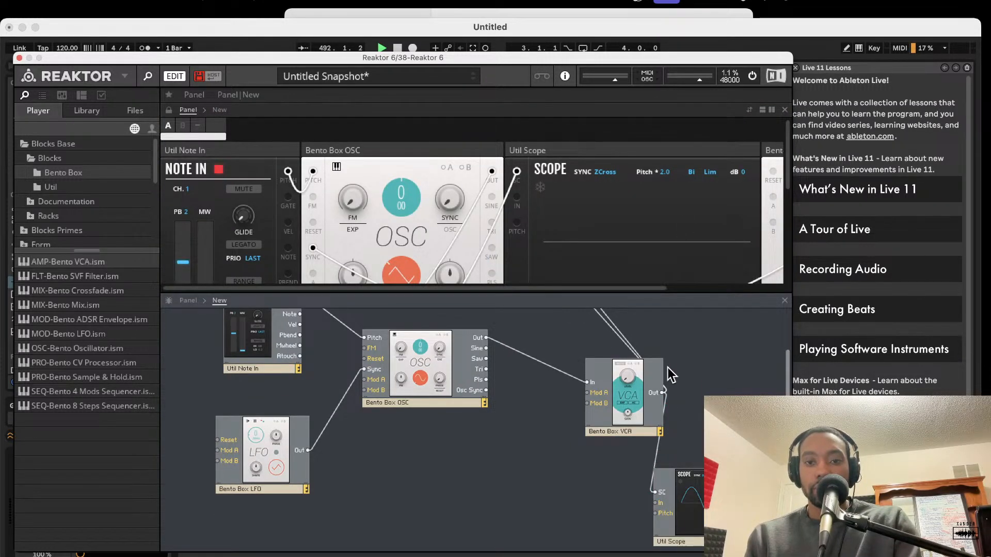
- Move the Bento Box LFO in the panel view to sit between the Note In and OSC blocks
scroll(538, 231, "down", 2)
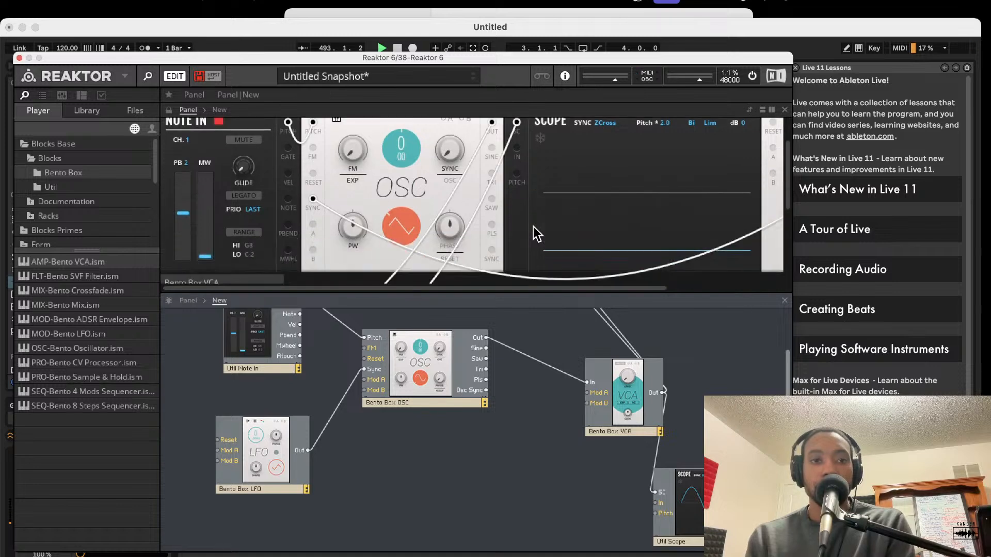
scroll(461, 199, "right", 2)
scroll(461, 199, "up", 2)
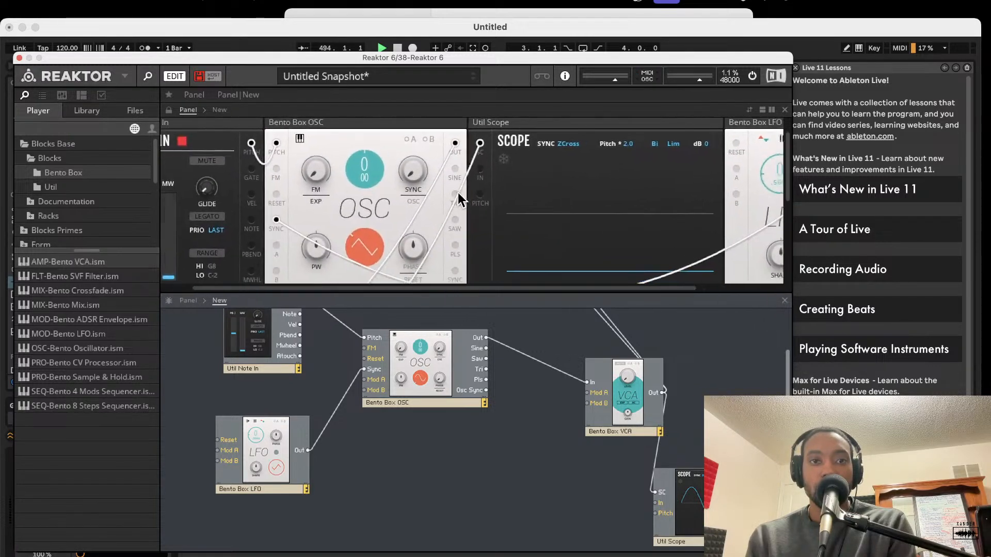
left_click_drag(769, 150, 331, 152)
scroll(331, 152, "down", 4)
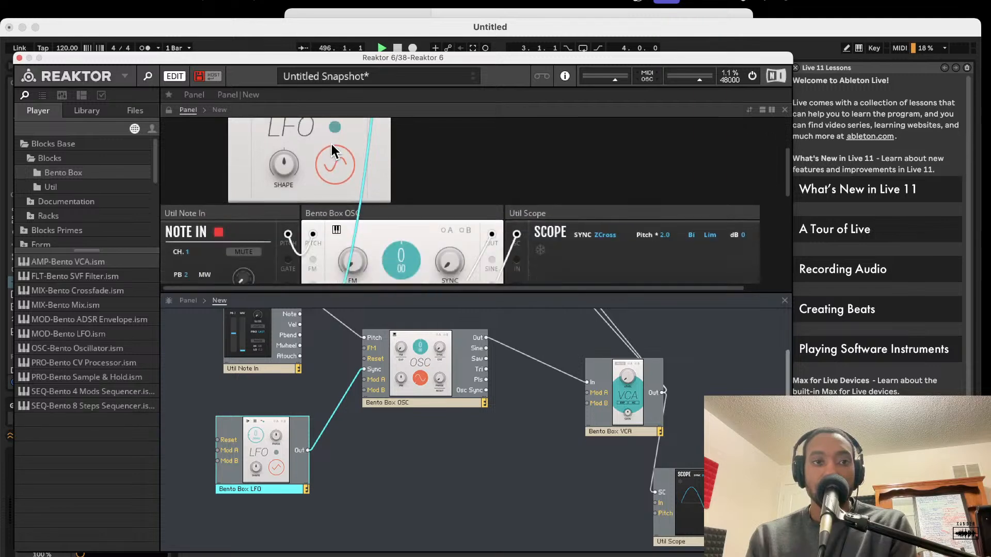
scroll(316, 143, "up", 4)
scroll(316, 136, "up", 1)
left_click_drag(316, 127, 395, 341)
- Raise the Level knob of the Bento Box VCA slightly in the panel view
scroll(494, 143, "down", 4)
scroll(511, 125, "up", 1)
scroll(511, 124, "right", 4)
scroll(511, 125, "left", 4)
scroll(510, 125, "down", 5)
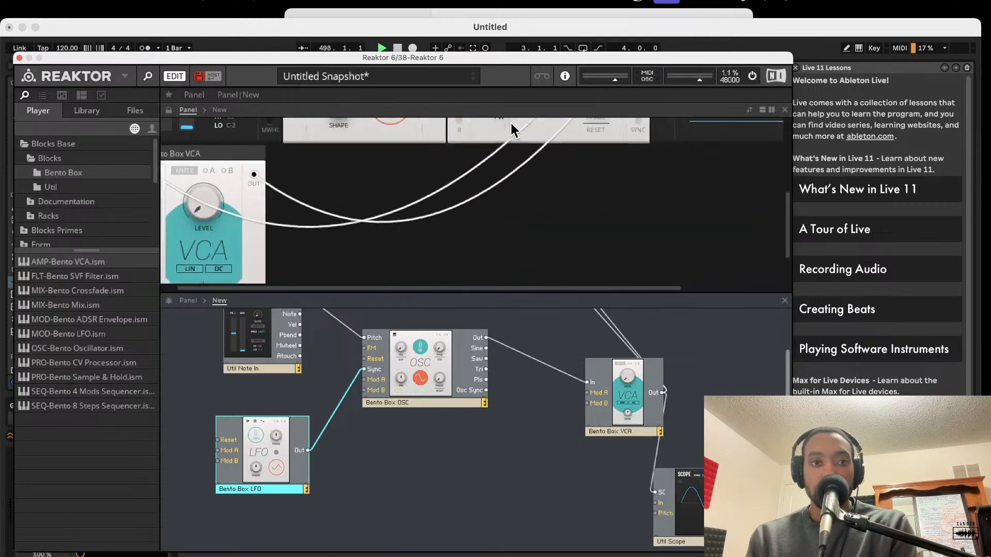
left_click(223, 186)
left_click_drag(225, 194, 224, 176)
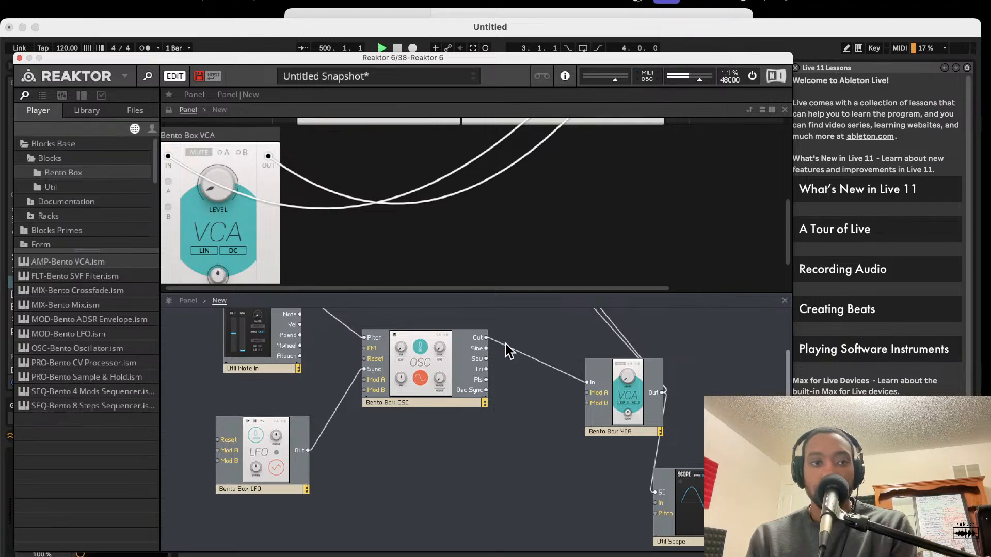
- Move the Bento Box VCA block closer to the Bento Box OSC in the structure view
scroll(515, 156, "up", 5)
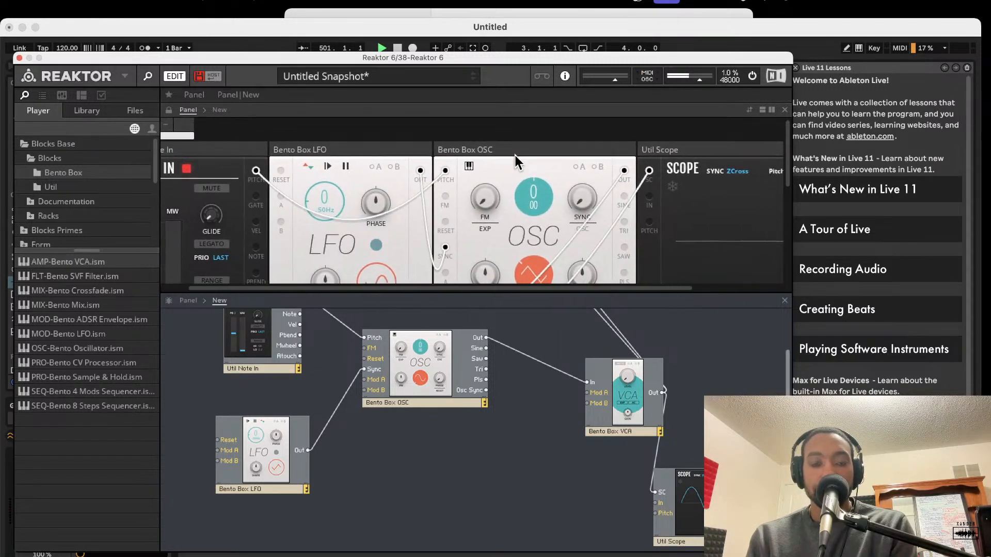
scroll(467, 181, "down", 5)
scroll(467, 180, "right", 2)
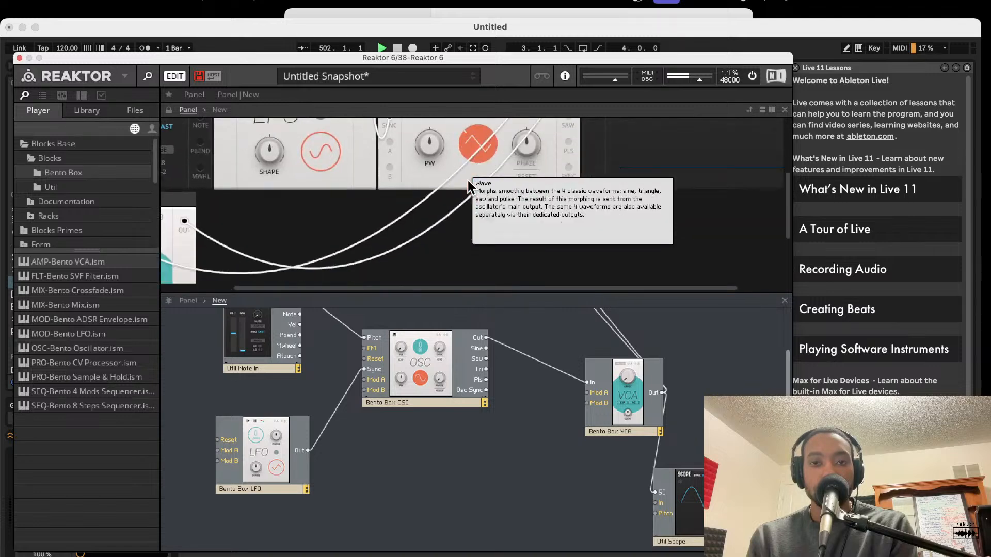
scroll(467, 181, "down", 2)
scroll(469, 184, "up", 2)
scroll(469, 185, "left", 1)
scroll(581, 370, "up", 2)
left_click_drag(641, 412, 589, 411)
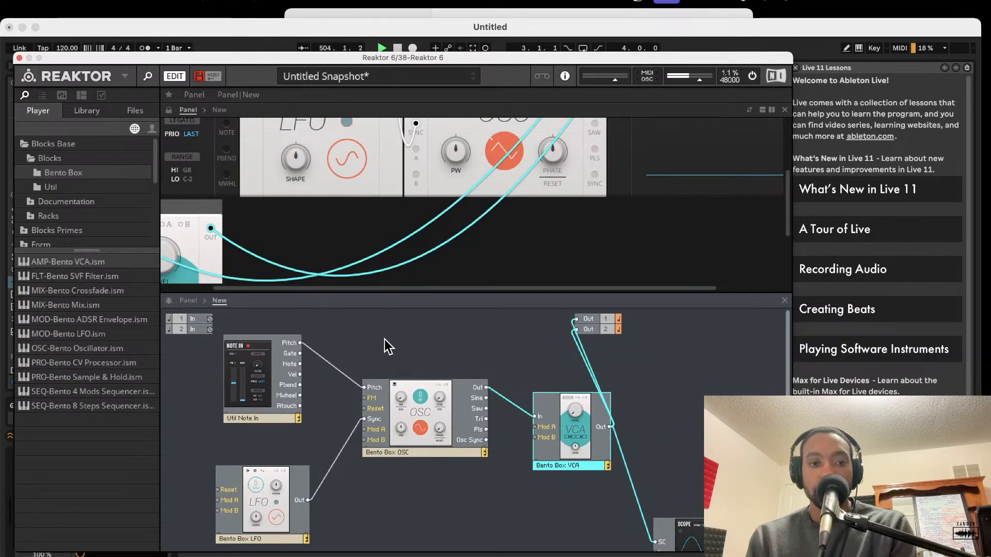
left_click(485, 178)
scroll(485, 178, "down", 1)
scroll(485, 178, "left", 2)
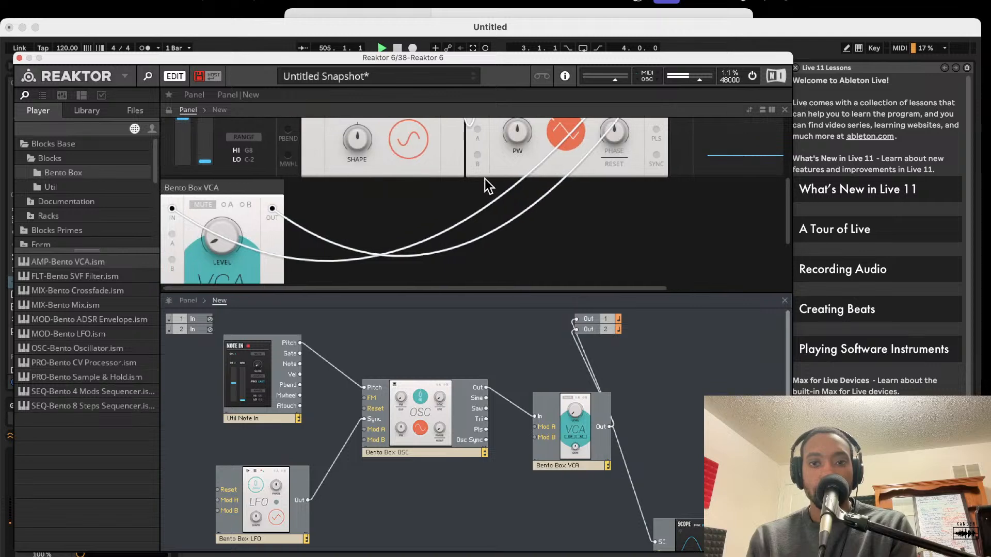
- Shift the Reaktor window aside, activate track 38 Reaktor 6 in Ableton Live, and return the Reaktor window to the middle
left_click_drag(628, 56, 421, 132)
scroll(645, 222, "down", 3)
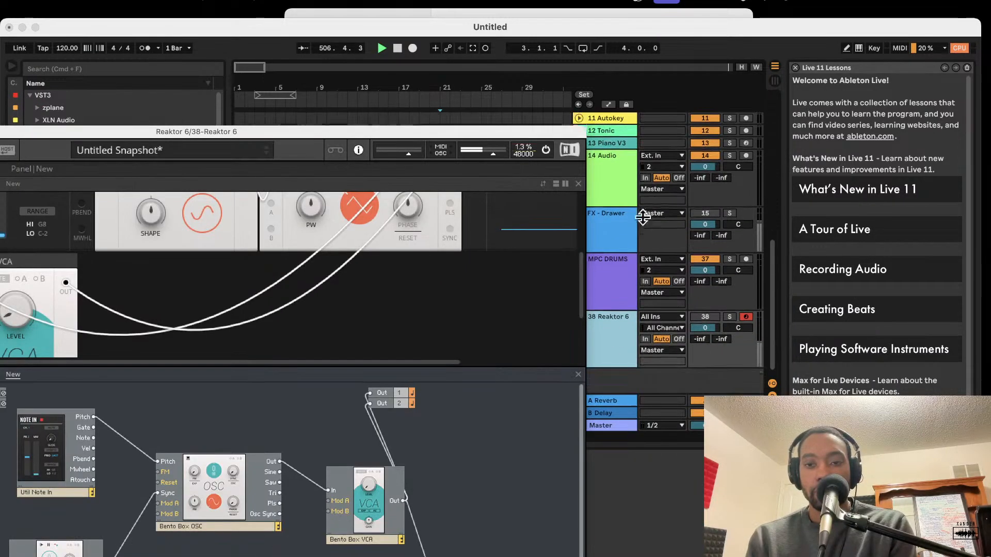
left_click(703, 311)
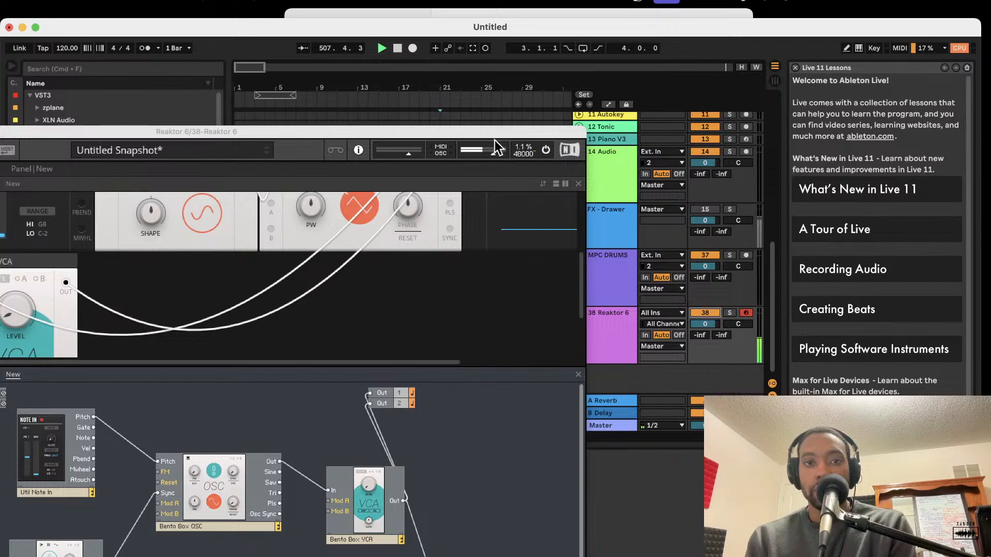
left_click_drag(496, 132, 738, 80)
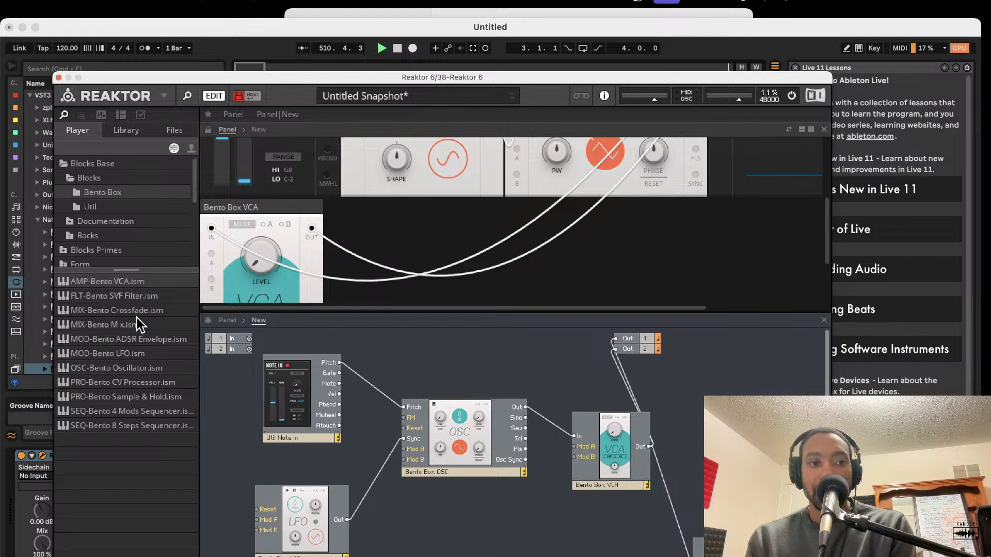
- Add a Bento Box ADSR Envelope below the VCA and connect the Note In's Gate to its Gate input
left_click_drag(134, 338, 543, 516)
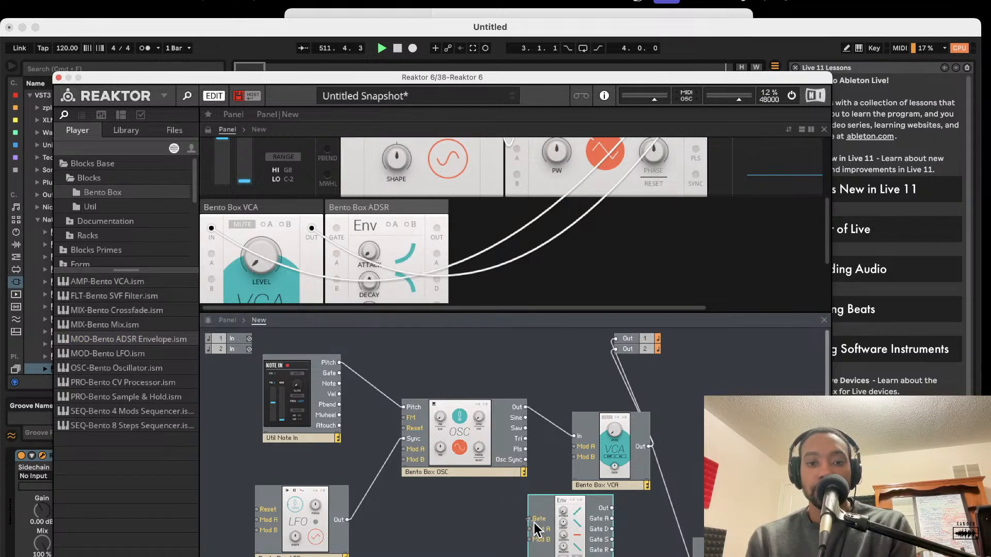
left_click_drag(389, 423, 334, 374)
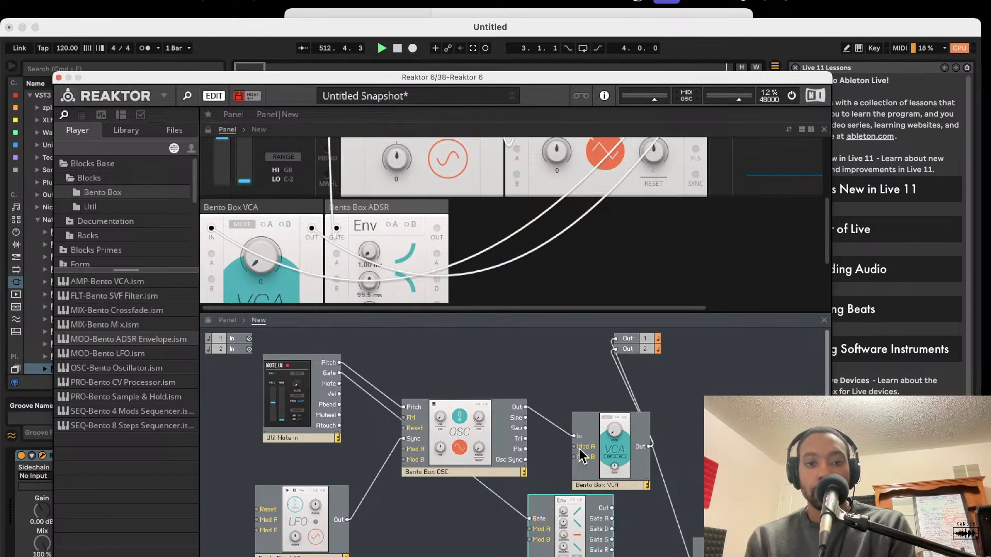
- Connect the ADSR's Out to the VCA's Mod A input and open the VCA's modulation A amounts in the panel view
left_click_drag(612, 509, 586, 454)
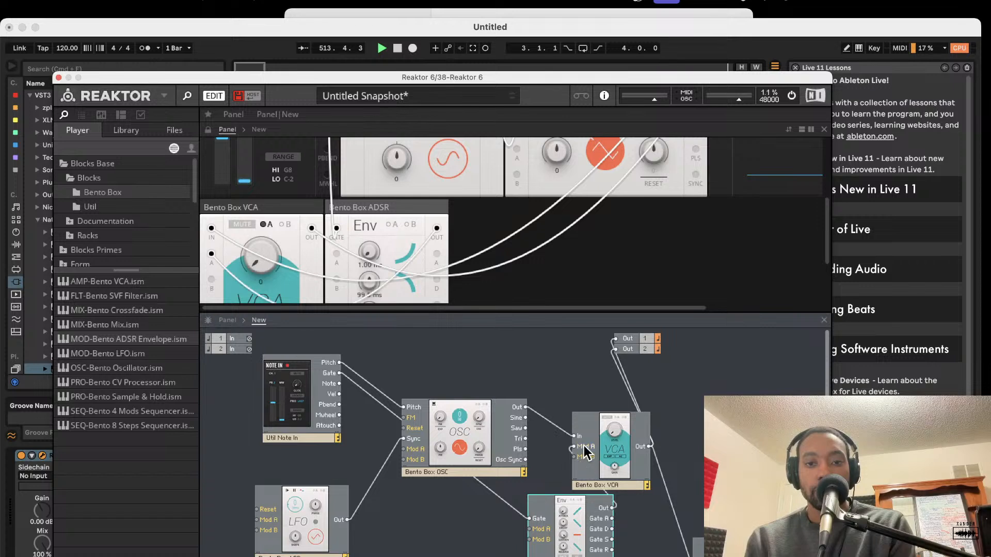
left_click(262, 223)
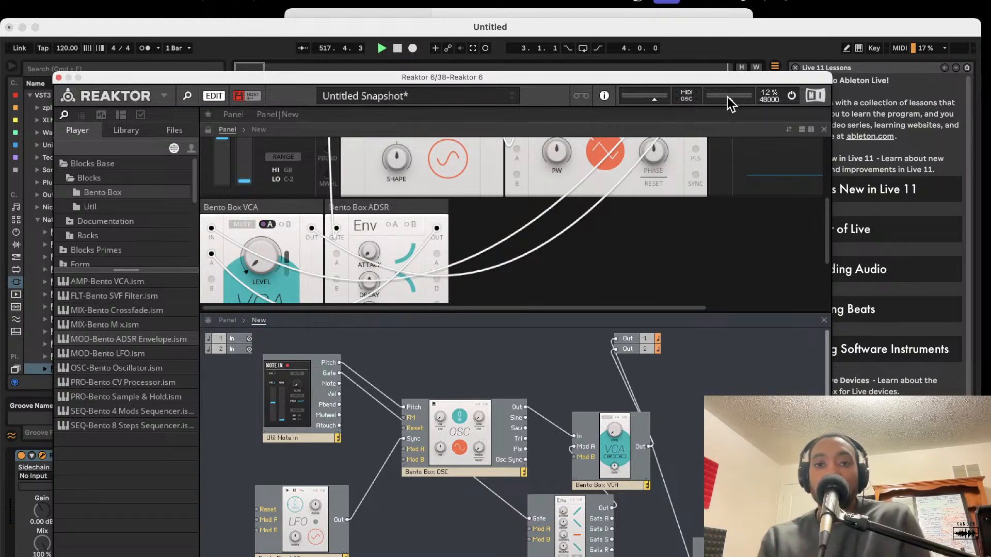
- Try to replace the cable into the Scope's SC input with one from the VCA's Out to the Scope's In
scroll(661, 231, "up", 5)
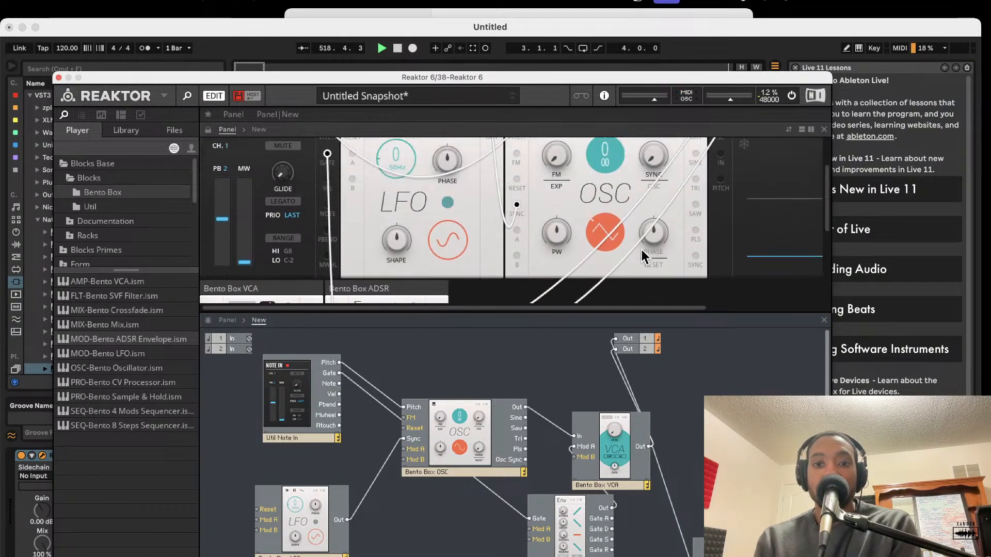
scroll(516, 443, "down", 1)
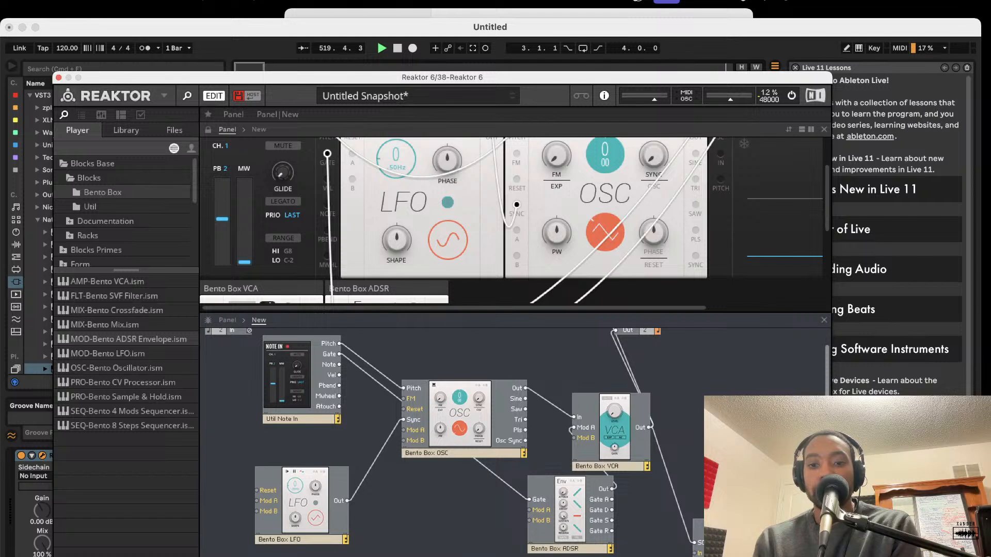
left_click_drag(695, 553, 641, 426)
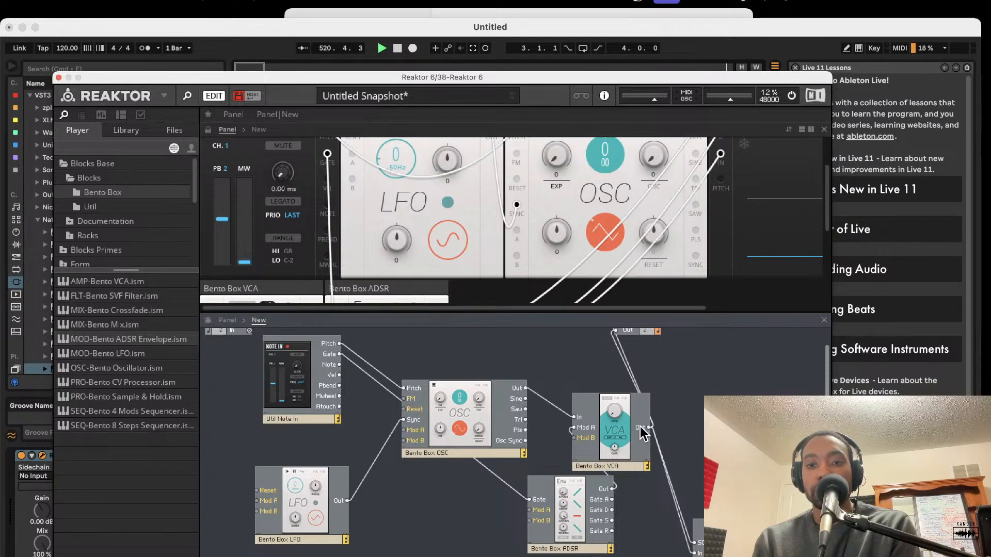
left_click(665, 463)
key("Delete")
double_click(676, 512)
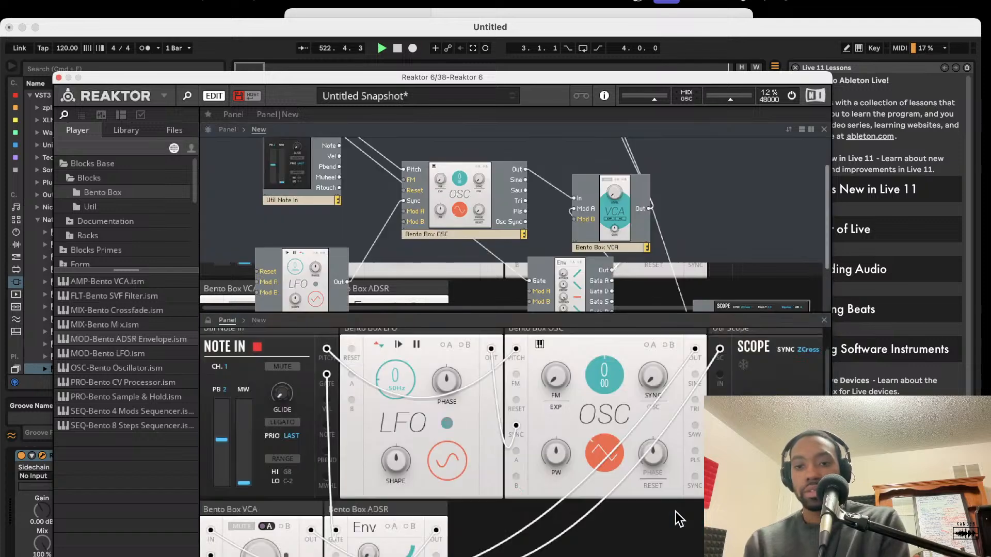
left_click(792, 130)
- Delete the cable from the VCA's Out to the Scope's SC input and connect the Out to the Scope's In
left_click(663, 422)
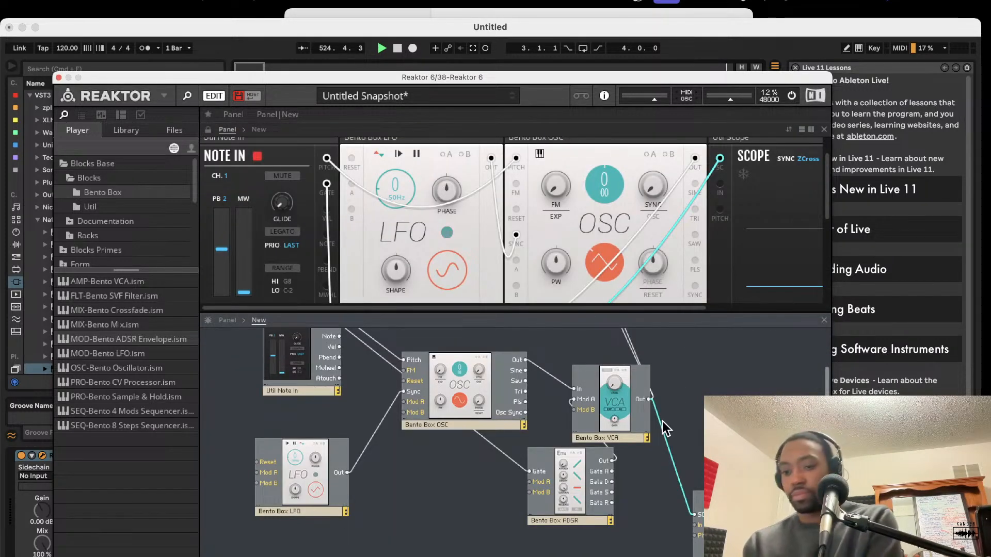
key("Delete")
left_click_drag(664, 457, 650, 400)
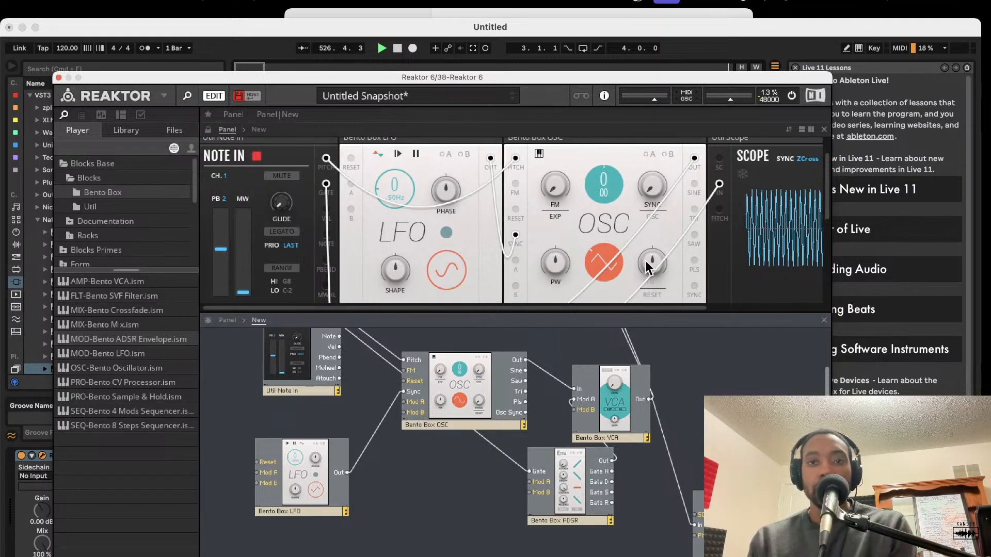
- Raise the Bento Box LFO's frequency to 7.49 Hz in the panel view
scroll(646, 265, "right", 5)
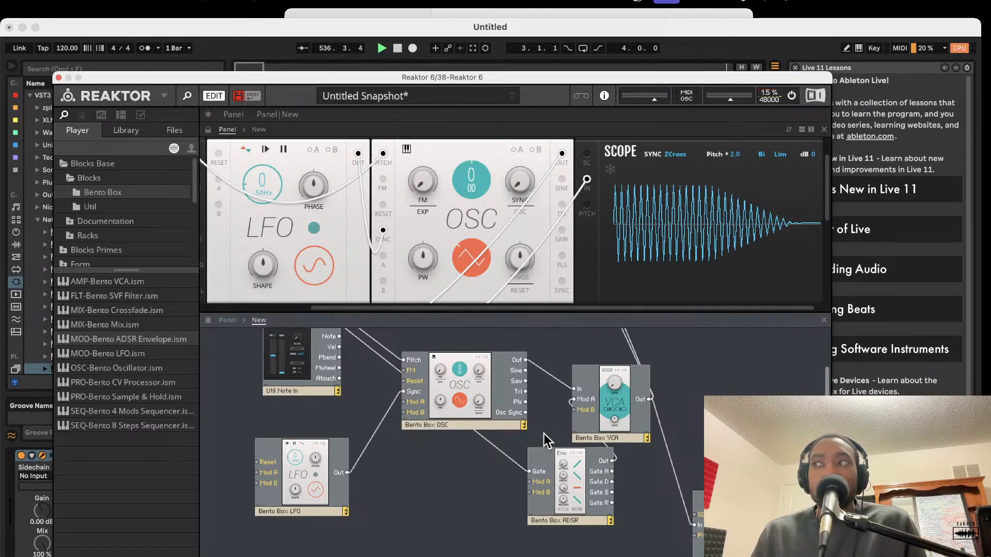
scroll(303, 221, "left", 2)
left_click_drag(295, 194, 314, 161)
scroll(389, 191, "down", 1)
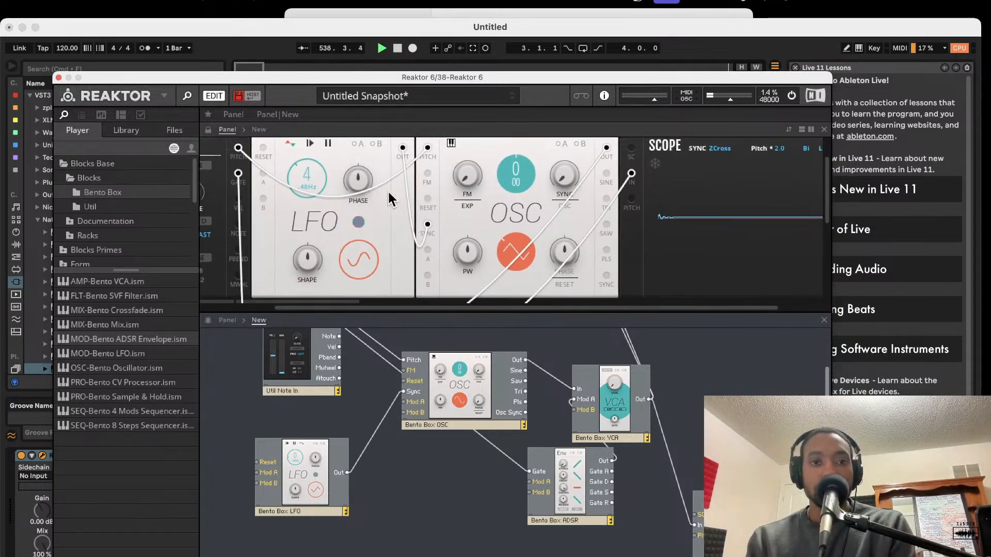
scroll(395, 199, "up", 3)
scroll(395, 199, "left", 1)
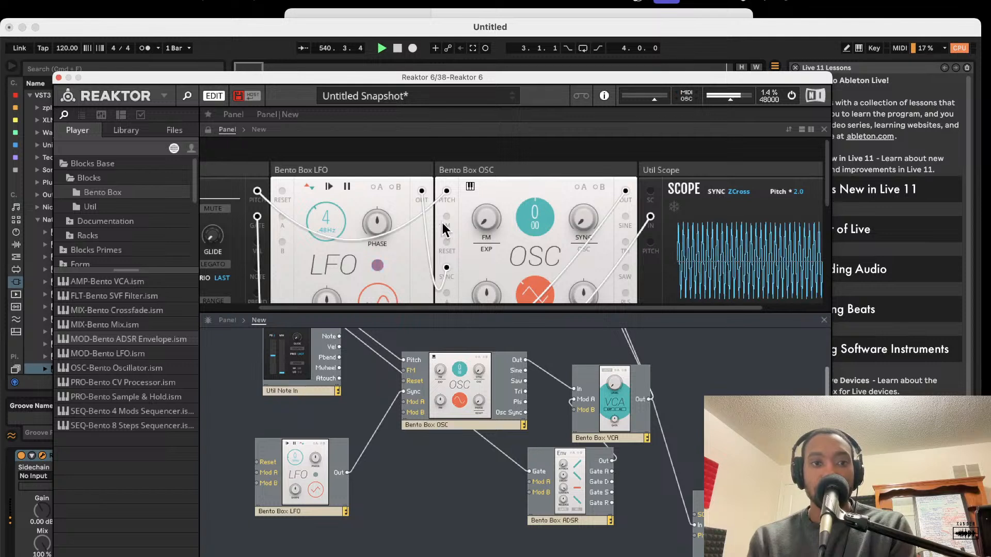
scroll(447, 194, "down", 2)
scroll(448, 194, "left", 1)
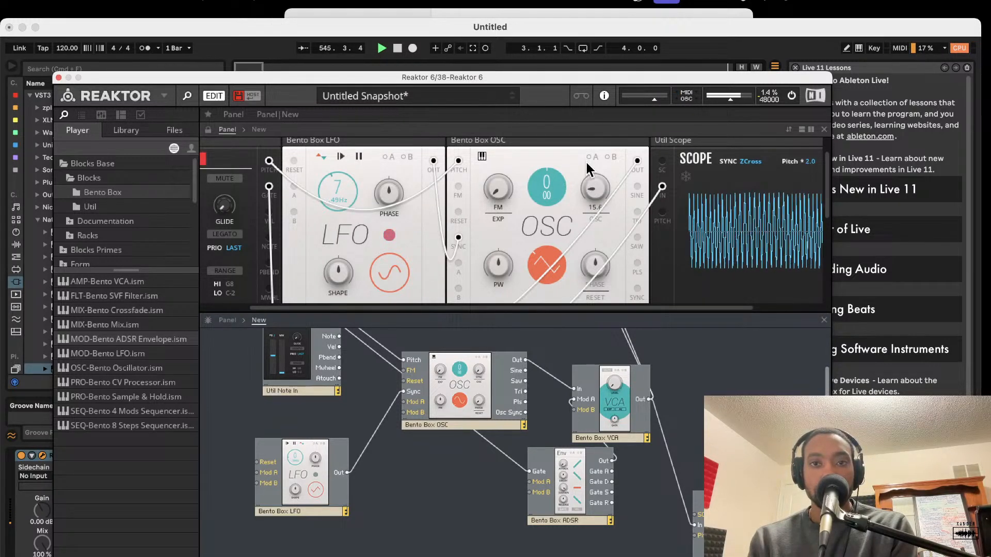
- Set the Bento Box OSC's Sync knob to 7 and lower Reaktor's main output level slightly
left_click_drag(591, 191, 599, 201)
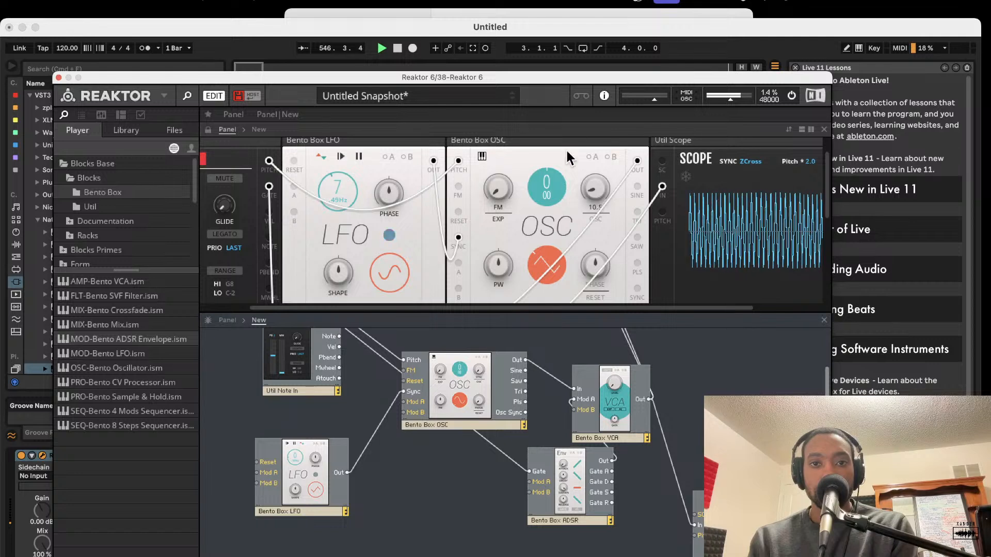
left_click_drag(732, 98, 724, 98)
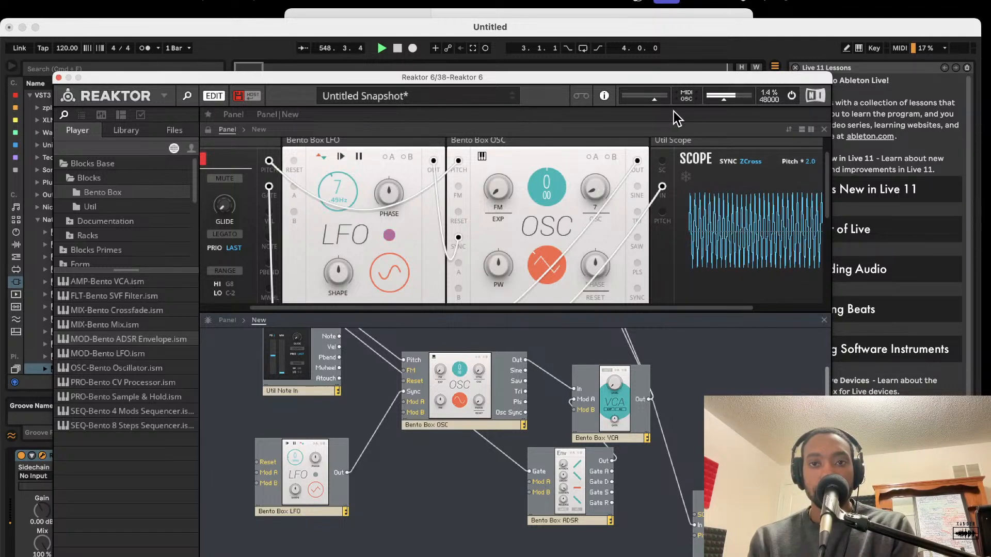
left_click(311, 473)
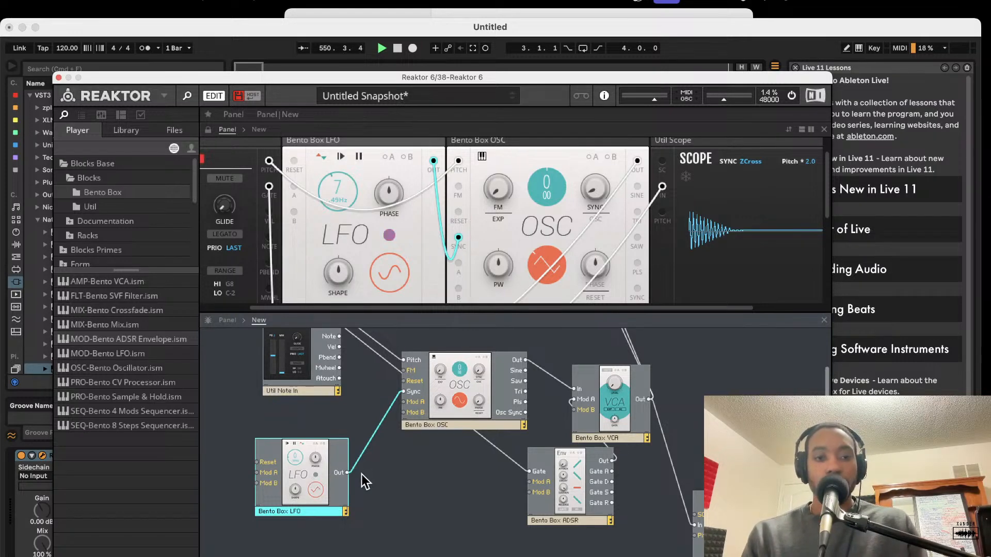
double_click(320, 472)
left_click(253, 321)
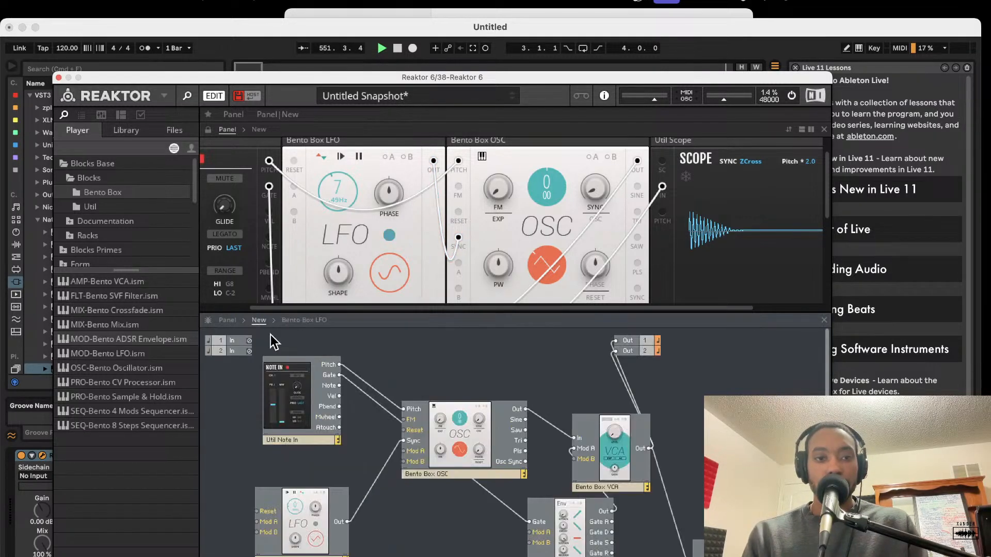
- Duplicate the Bento Box LFO and place the copy directly beneath the original in the structure view
left_click(324, 522)
right_click(310, 508)
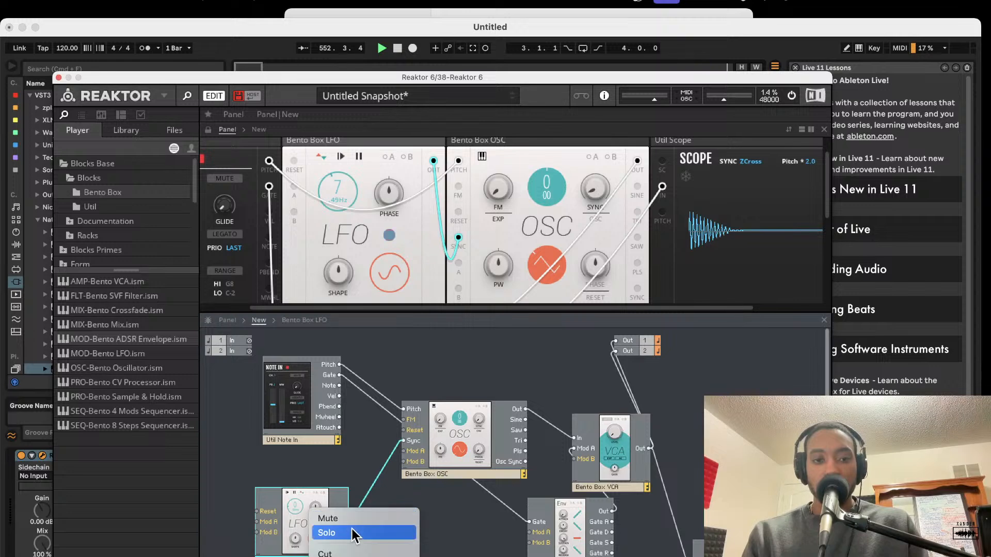
left_click(351, 556)
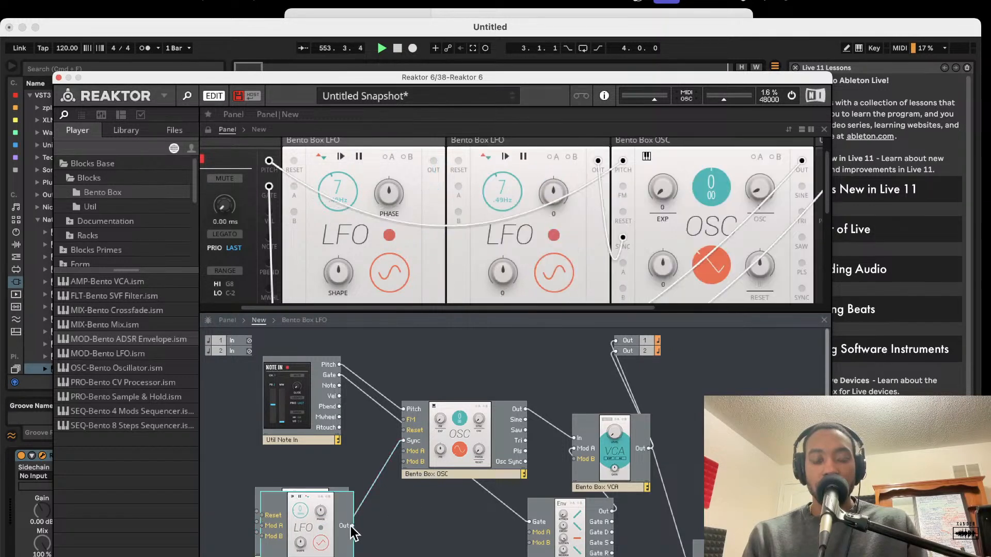
scroll(351, 526, "down", 3)
left_click_drag(311, 449, 310, 537)
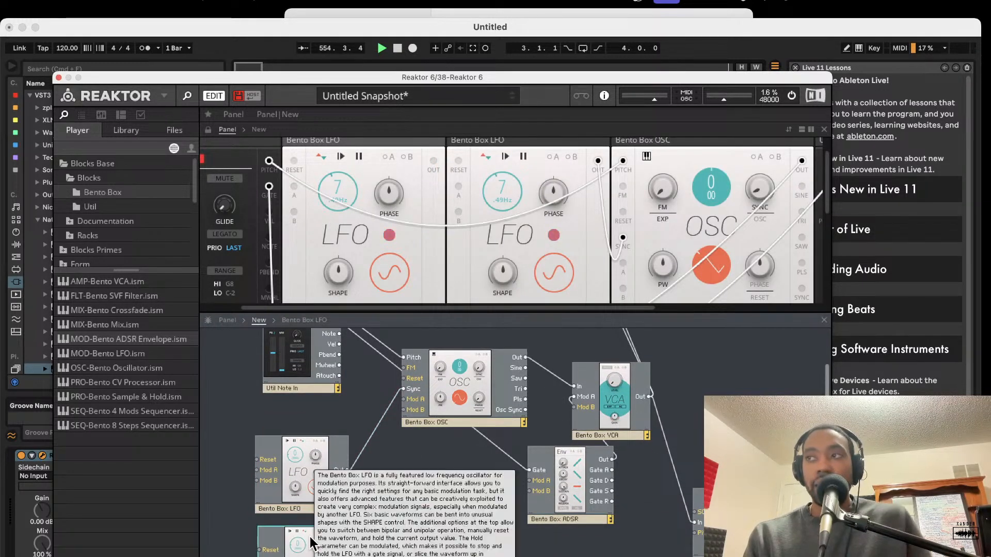
- Rename the duplicated LFO as Bento Box LFO 2 and nudge it closer beneath the original LFO
scroll(312, 458, "down", 2)
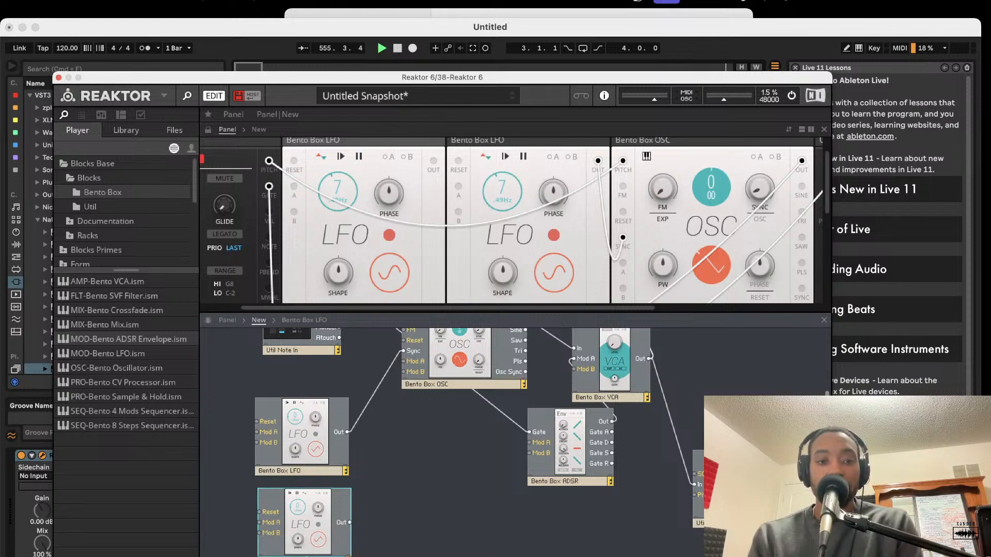
type("2")
key("Return")
left_click_drag(322, 487, 316, 484)
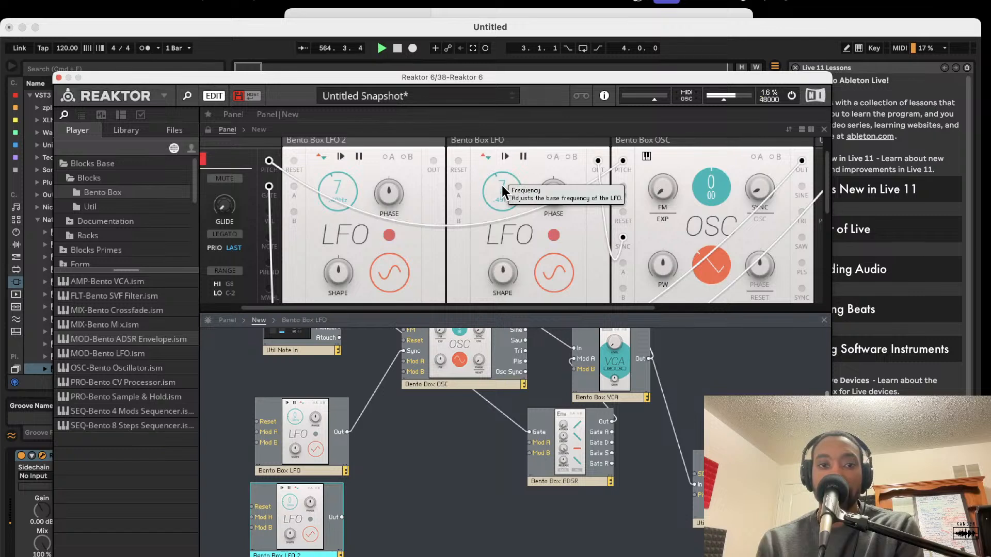
- Lower the original Bento Box LFO's frequency to 2.82 Hz
left_click_drag(501, 197, 501, 202)
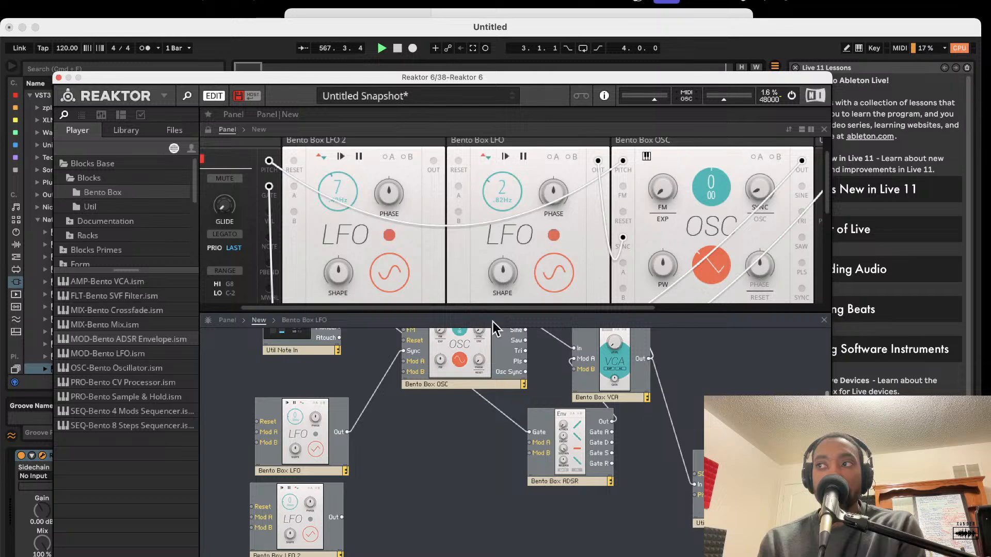
- Duplicate the Bento Box OSC with its input cables and place the copy directly beneath the original
mouse_move(492, 321)
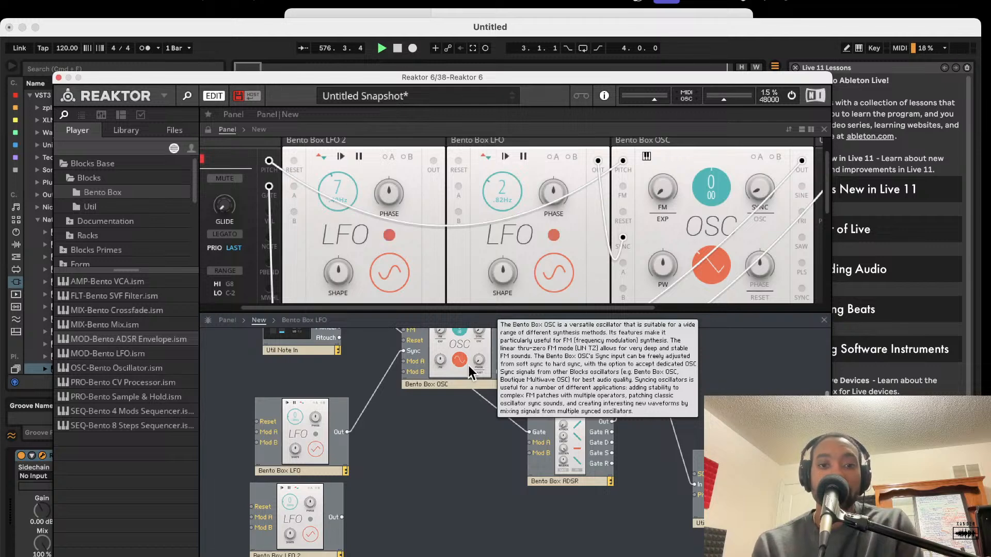
left_click(469, 343)
scroll(472, 345, "up", 2)
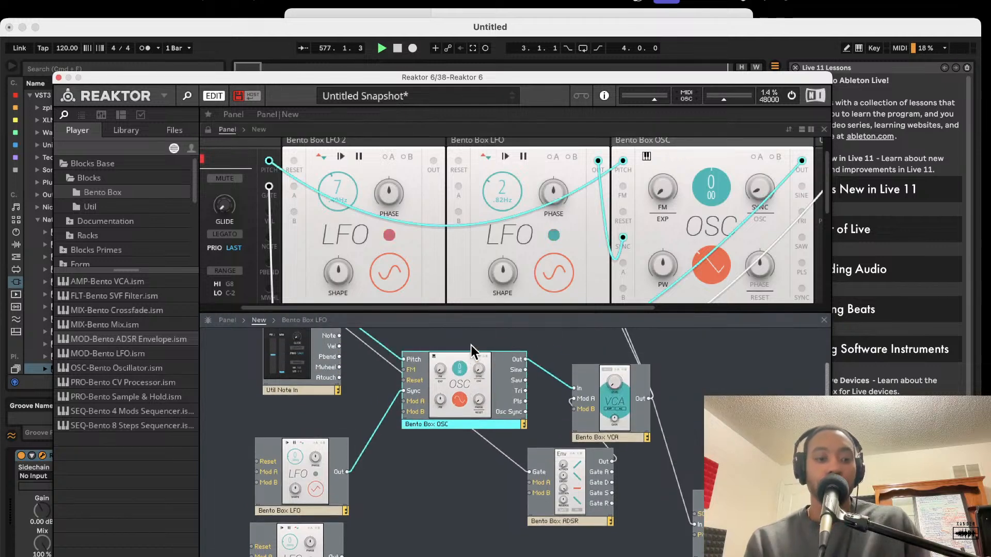
right_click(466, 372)
left_click(490, 441)
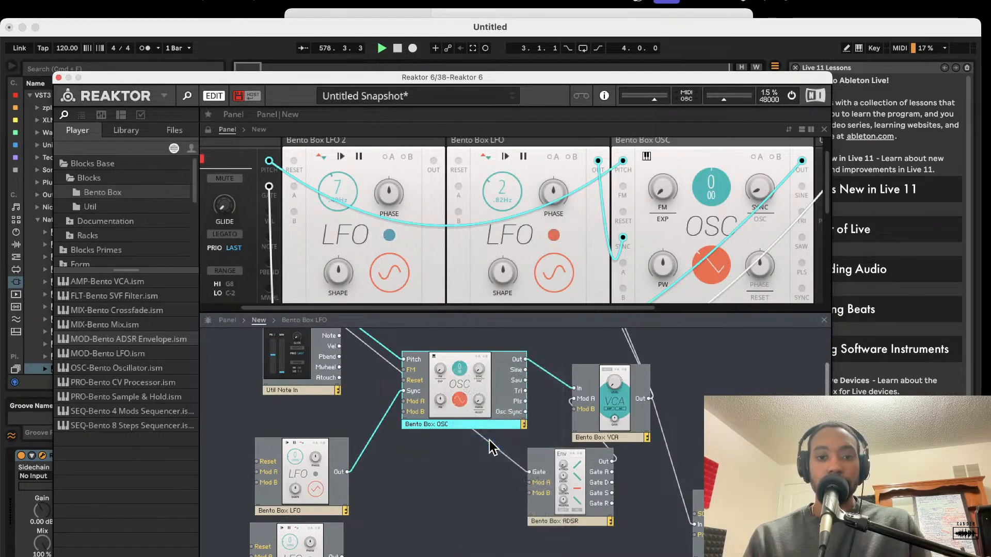
left_click_drag(479, 449, 448, 521)
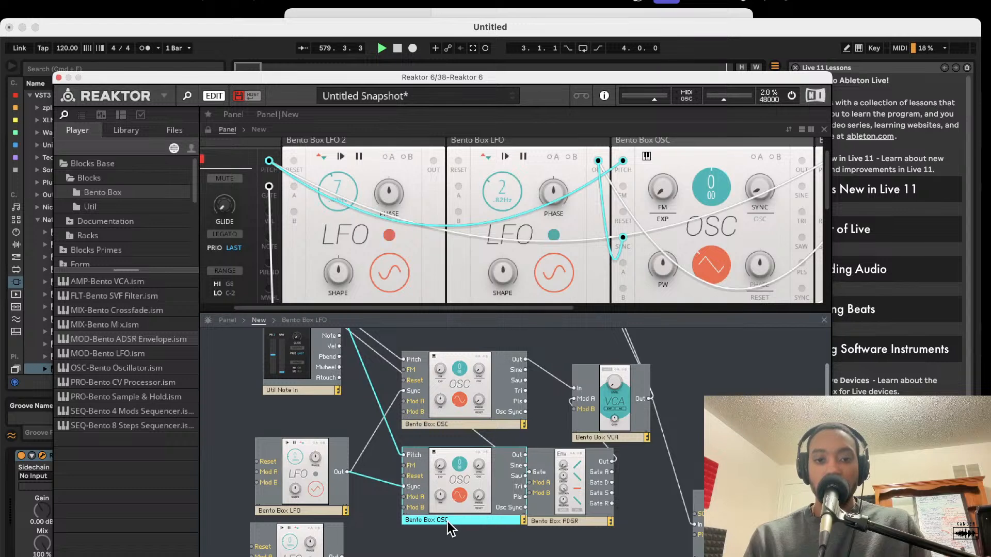
- Rename the duplicated oscillator as Bento Box OSC 2 and shift it away from the Bento Box ADSR block in the structure
double_click(447, 521)
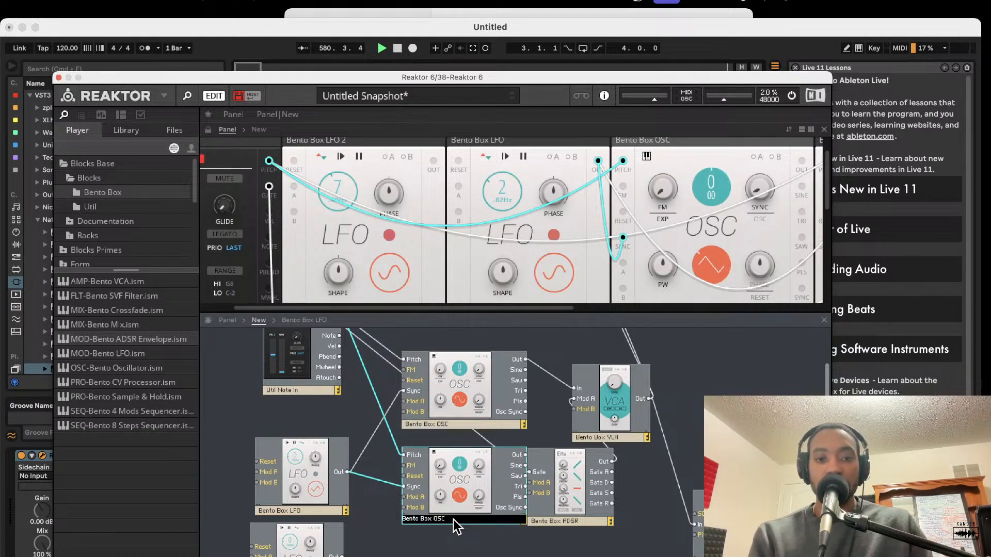
type("2")
key("Return")
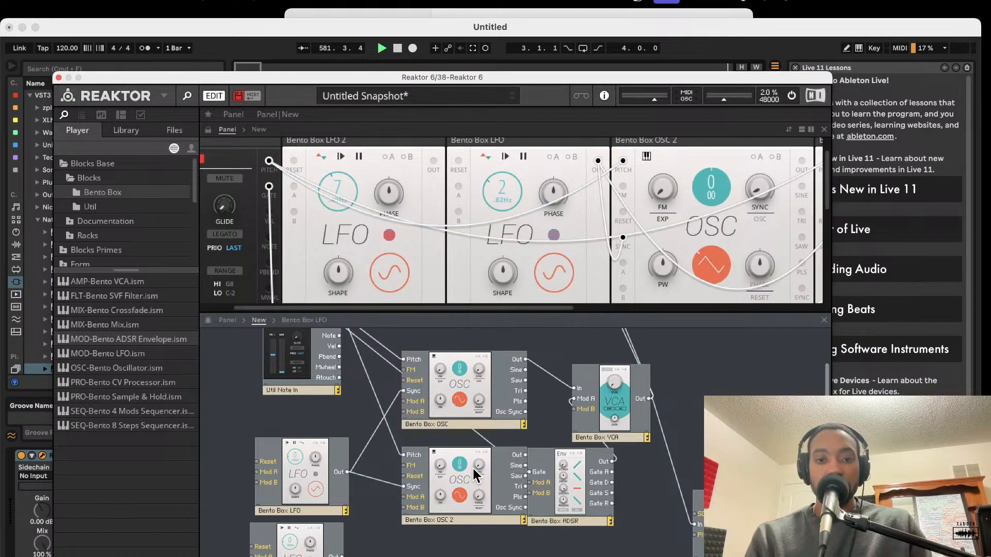
left_click_drag(472, 466, 453, 469)
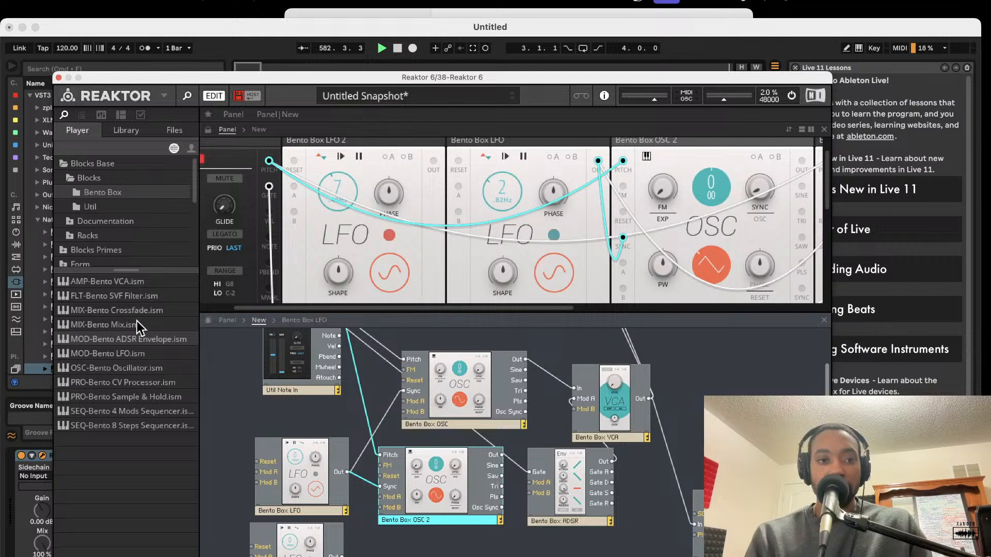
- Add a Bento Box Mix block from the Bento Box library to the structure beside Bento Box OSC 2
left_click(120, 202)
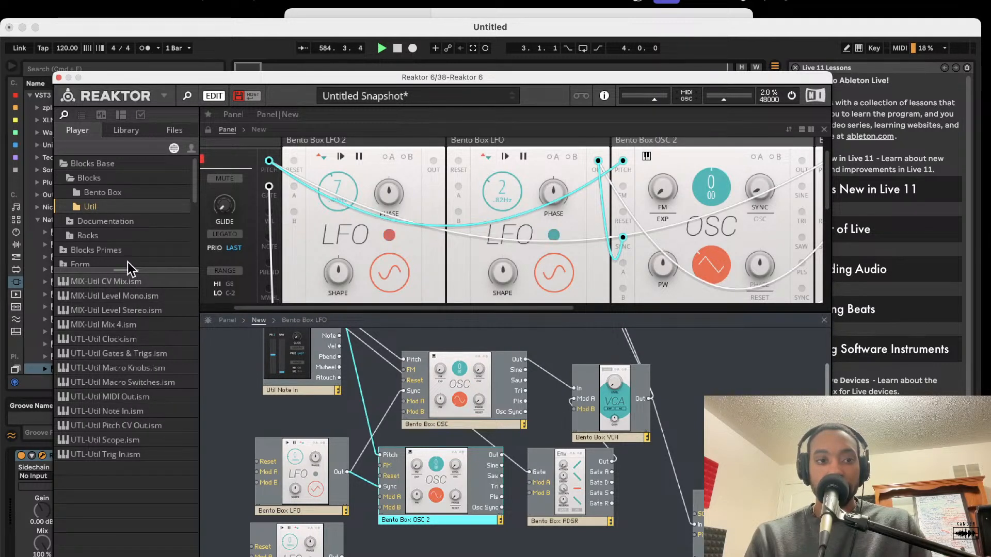
left_click(129, 194)
left_click_drag(131, 328, 609, 417)
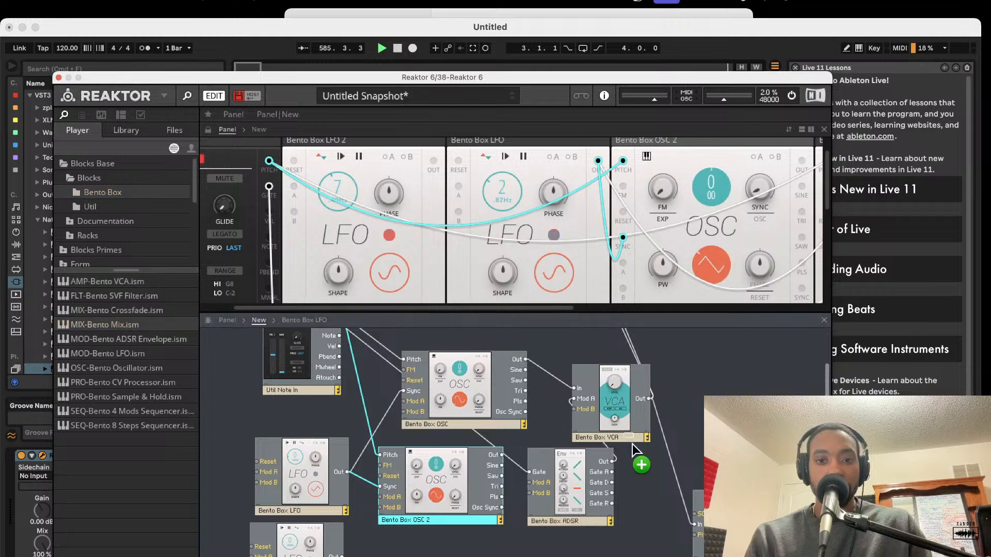
left_click_drag(522, 454, 523, 455)
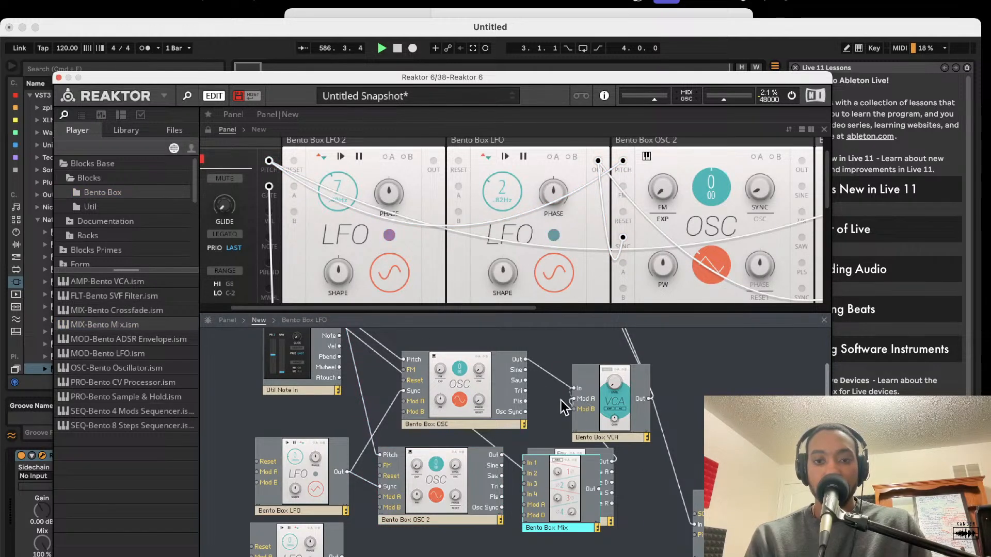
- Wire both oscillators' outputs into Bento Box Mix inputs 1 and 2 and its output to the VCA's input, making room around it
left_click_drag(525, 359, 692, 369)
left_click(603, 377)
left_click_drag(571, 488, 591, 391)
left_click_drag(548, 366, 502, 455)
left_click_drag(561, 470, 650, 506)
left_click_drag(614, 388, 664, 381)
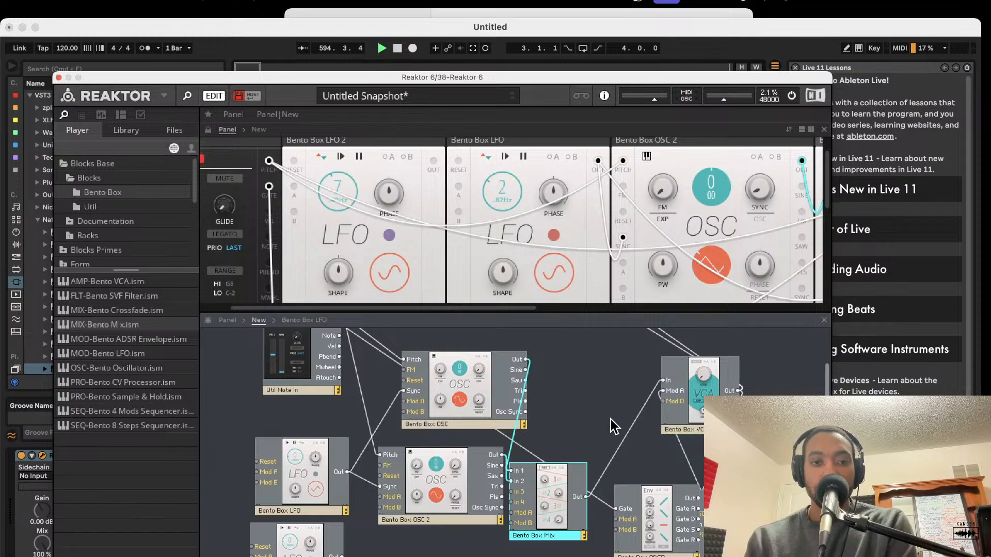
- Place the Bento Box Mix between the oscillators and the VCA, and move the Bento Box ADSR closer beneath it
left_click_drag(570, 496, 596, 411)
scroll(554, 164, "right", 4)
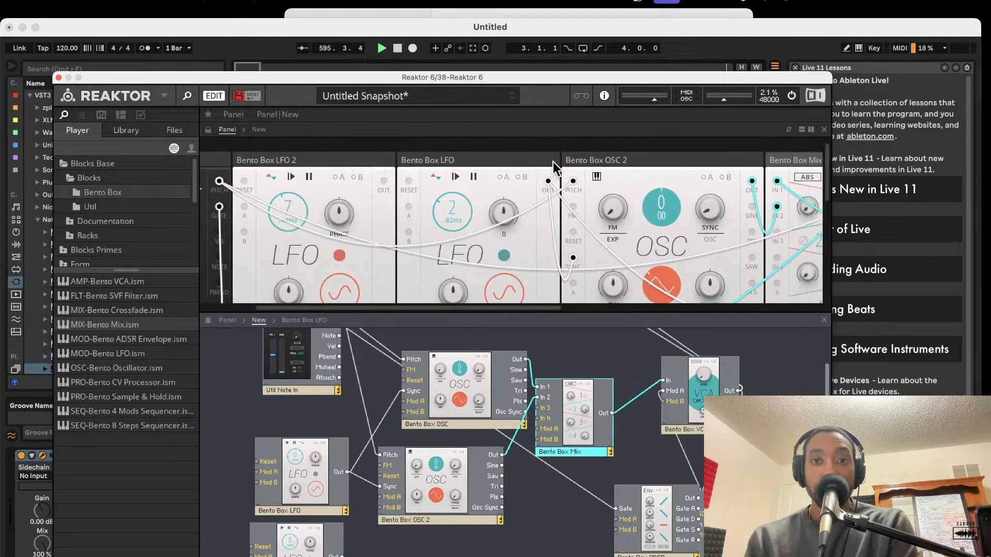
scroll(554, 164, "down", 3)
scroll(605, 163, "right", 3)
scroll(606, 163, "up", 1)
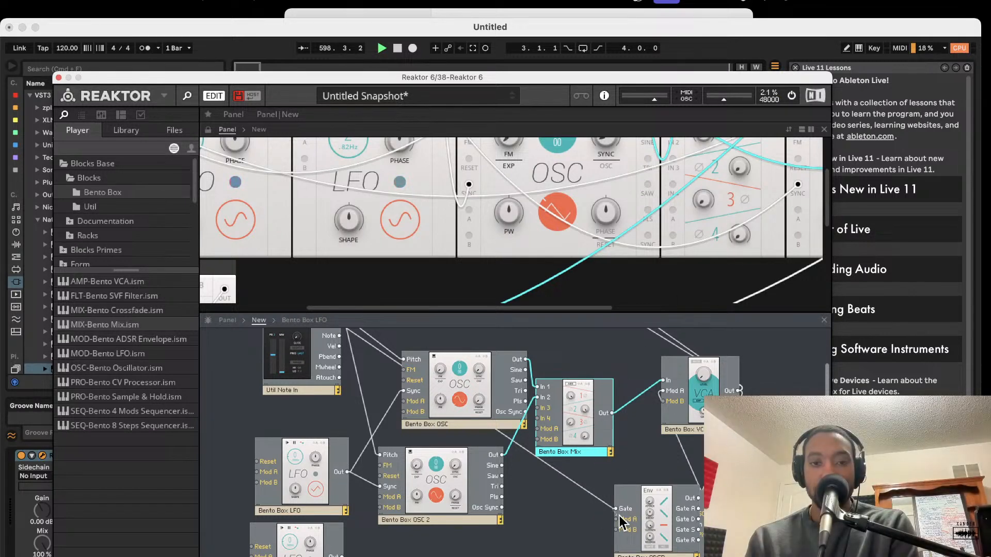
left_click_drag(639, 503, 590, 500)
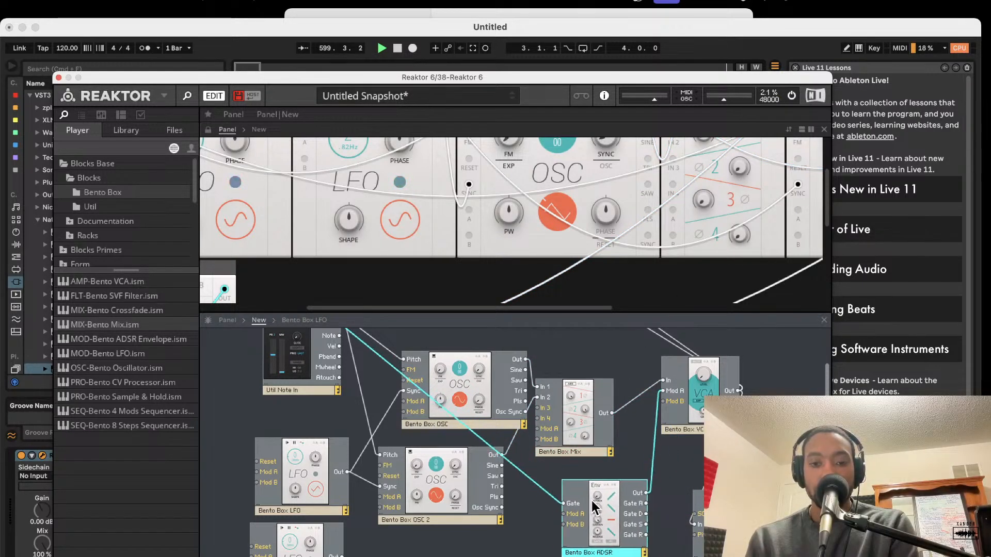
scroll(596, 472, "up", 3)
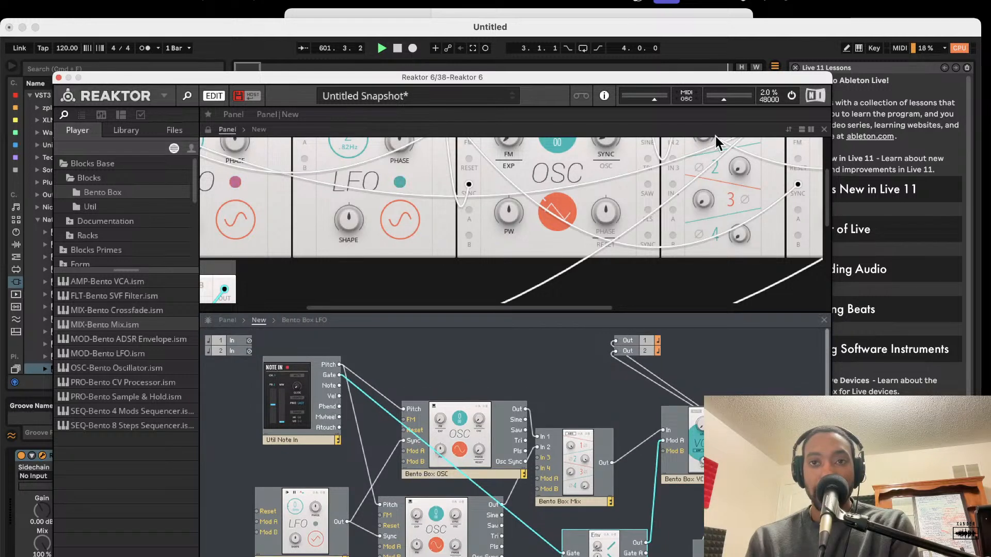
scroll(716, 155, "up", 3)
scroll(715, 165, "up", 1)
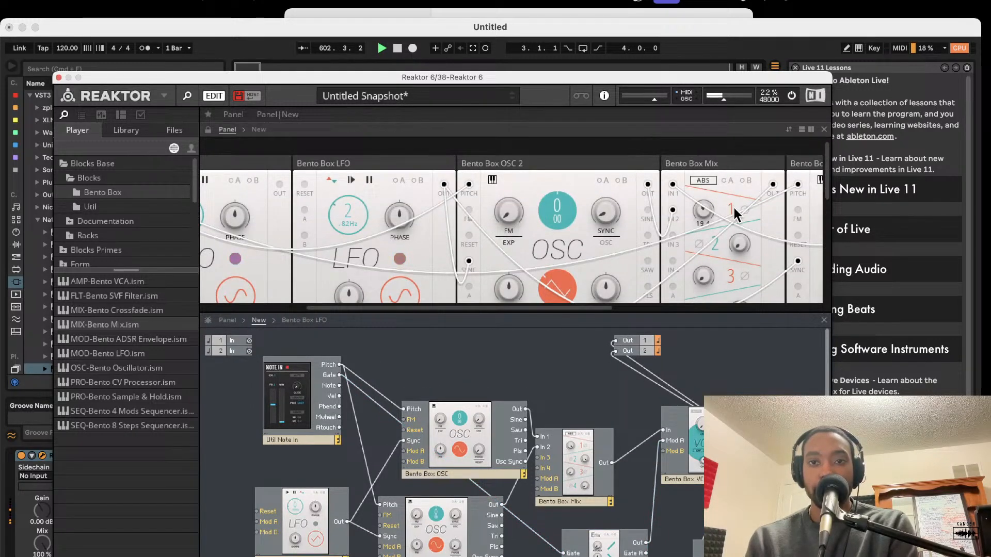
left_click_drag(737, 244, 719, 139)
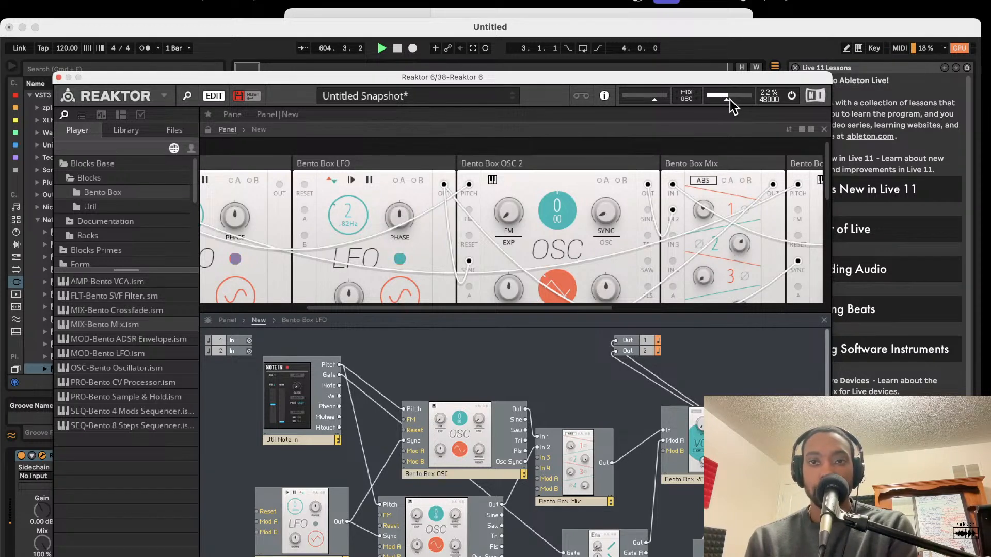
- Lower Bento Box LFO 2's frequency and set the original Bento Box LFO's frequency to 5.42 Hz
left_click_drag(340, 207, 347, 186)
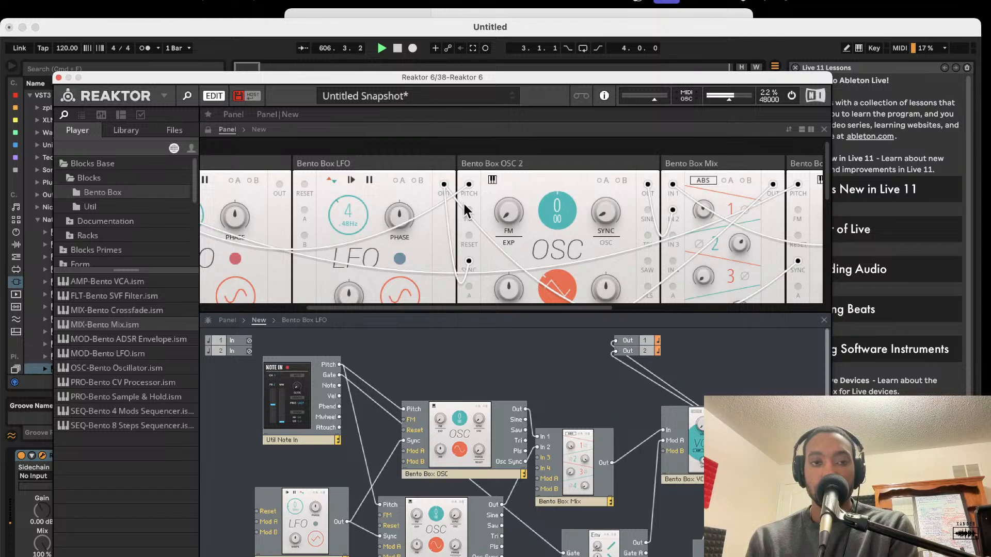
scroll(491, 212, "left", 4)
scroll(491, 212, "down", 2)
left_click_drag(292, 163, 278, 141)
double_click(303, 168)
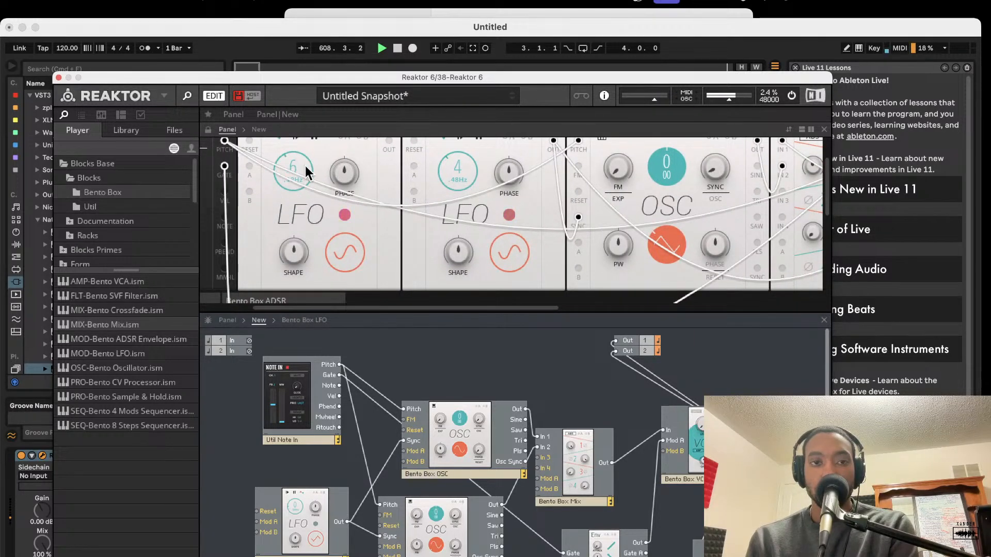
scroll(385, 200, "up", 3)
left_click_drag(297, 224, 297, 226)
left_click_drag(457, 208, 457, 223)
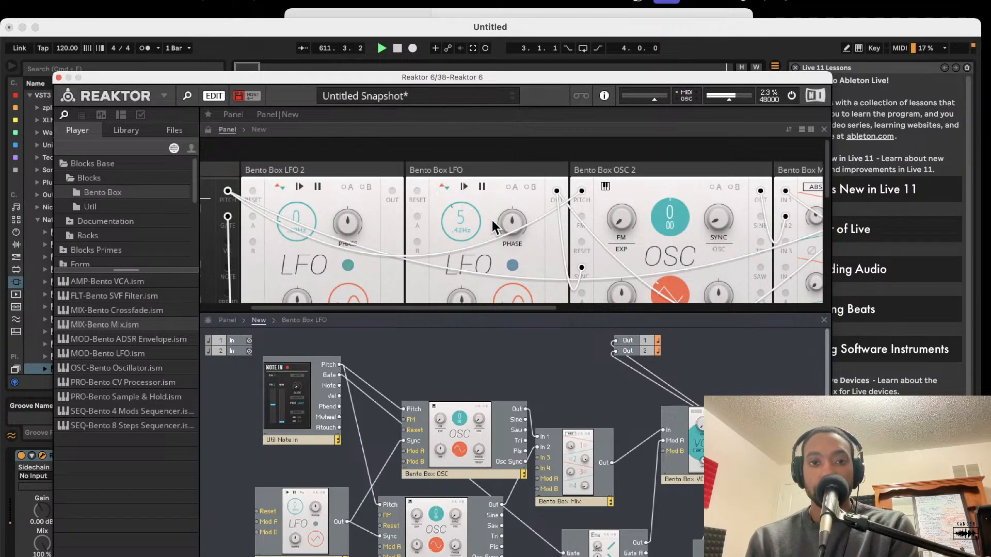
scroll(531, 191, "right", 5)
scroll(597, 182, "right", 3)
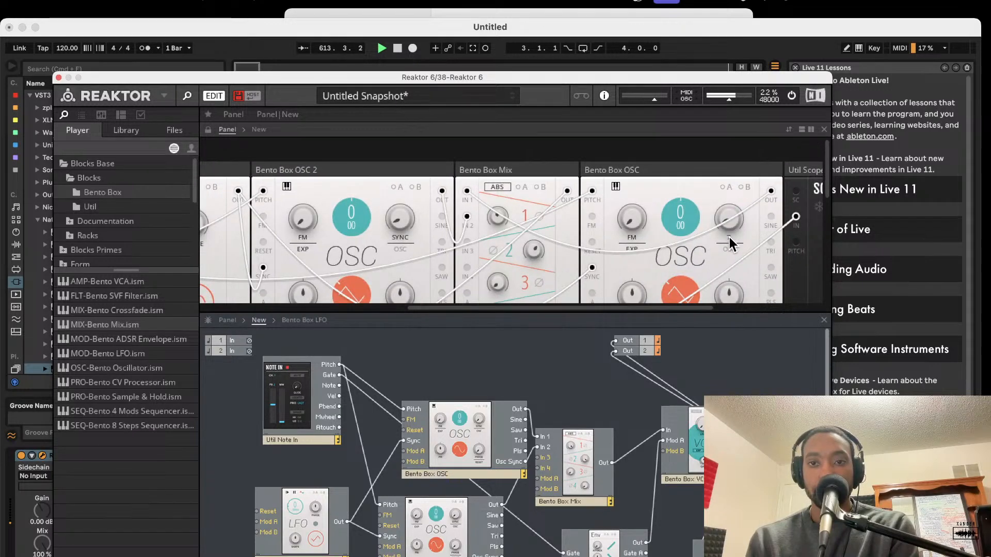
mouse_move(627, 225)
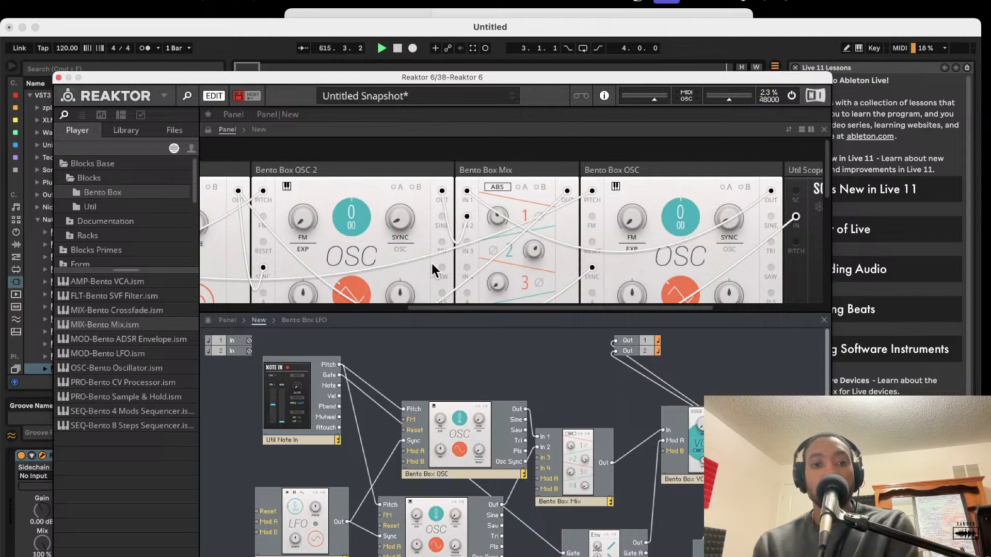
scroll(439, 213, "down", 2)
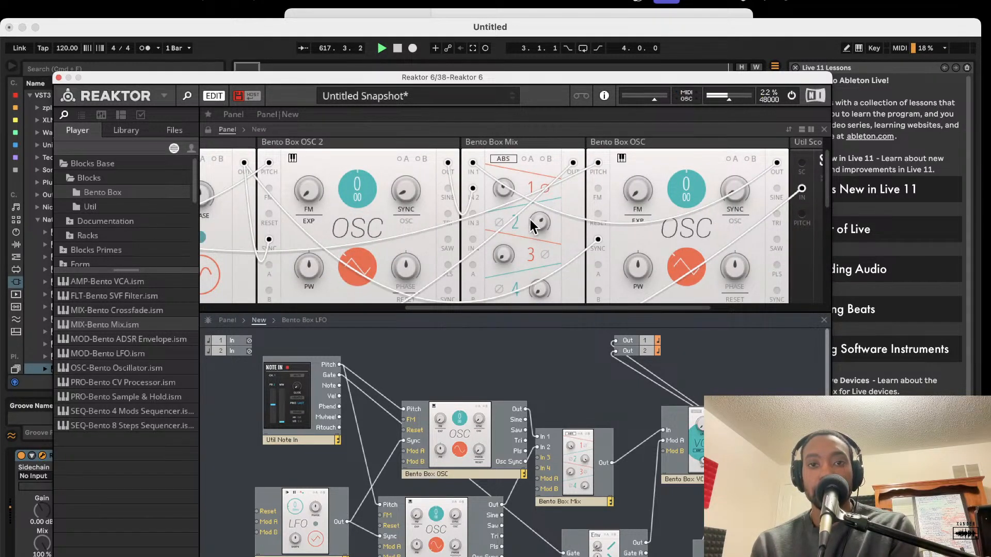
left_click_drag(541, 221, 550, 196)
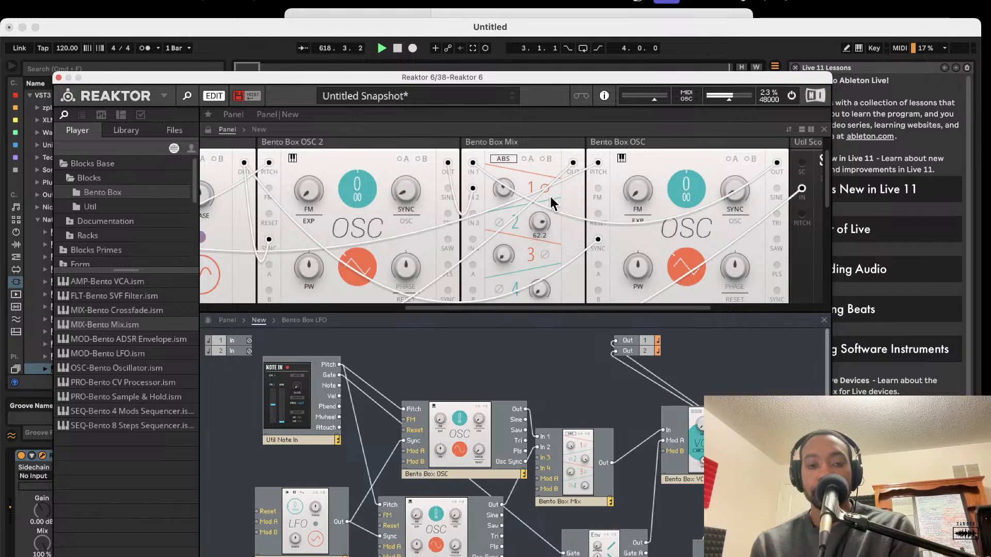
- Set the original Bento Box OSC's pitch offset to 0.30
mouse_move(477, 406)
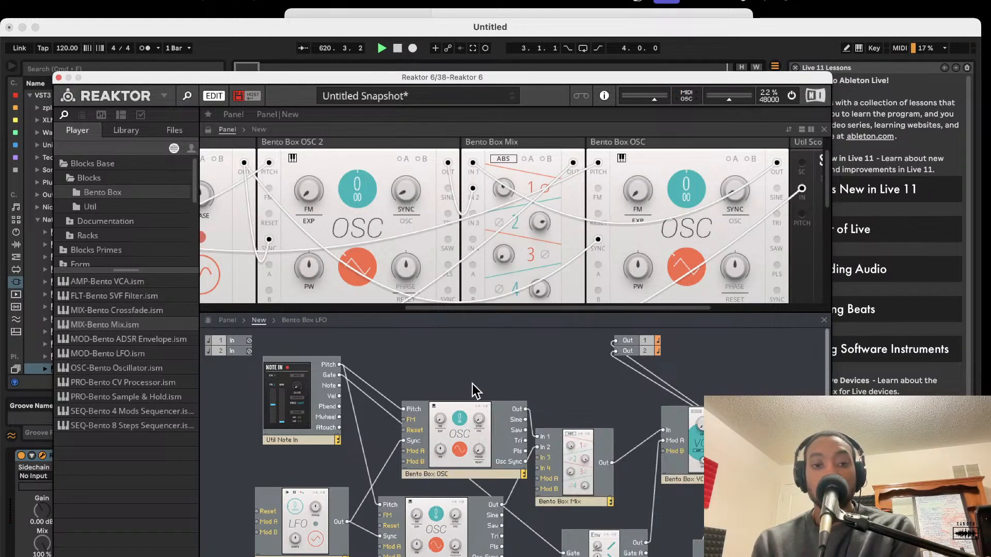
scroll(577, 241, "down", 2)
scroll(576, 241, "up", 3)
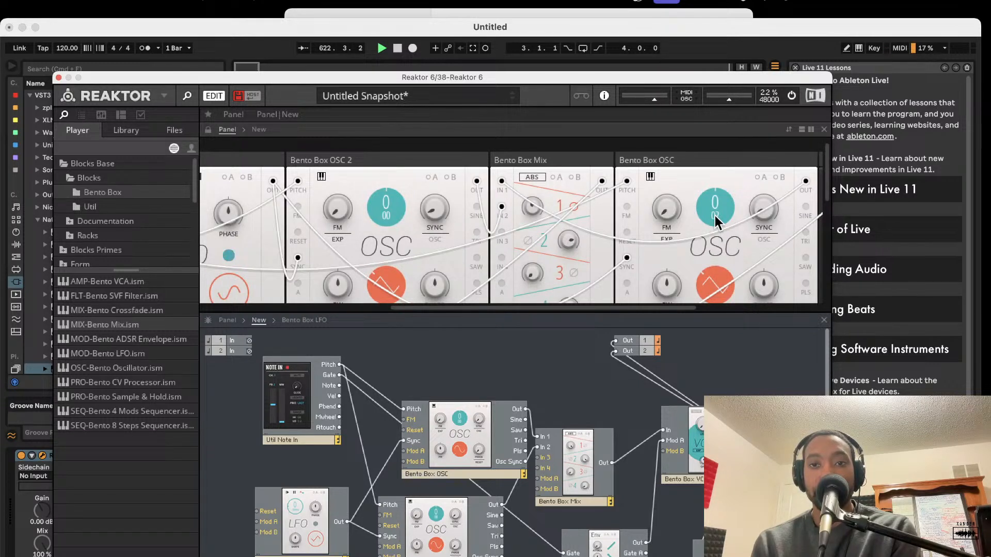
left_click_drag(719, 203, 720, 200)
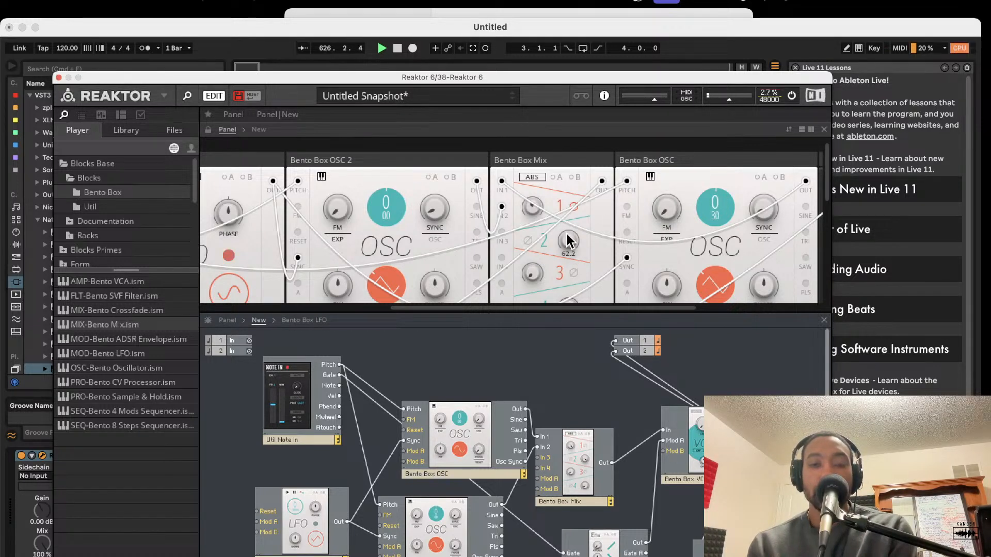
left_click_drag(574, 255, 586, 291)
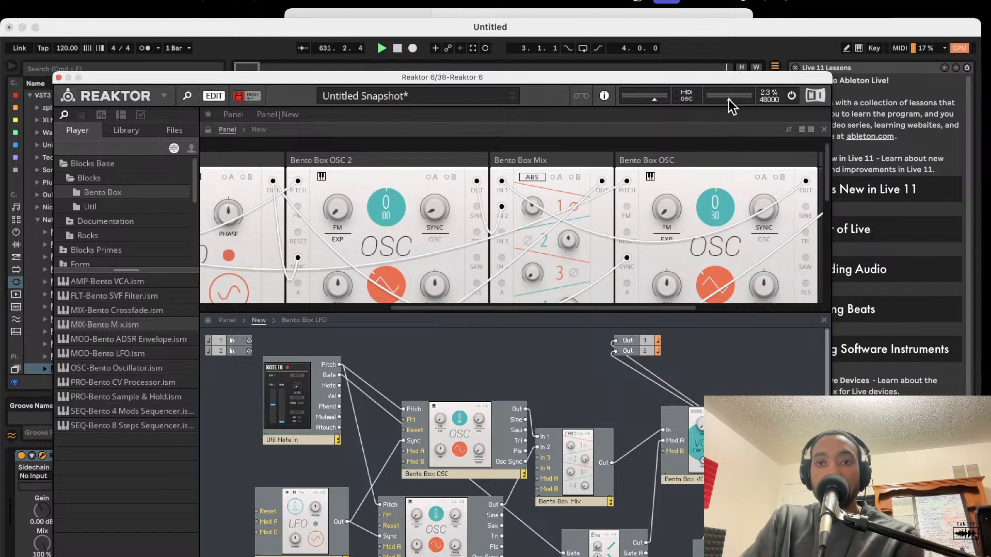
left_click_drag(732, 100, 739, 109)
- Check the waveform on the Util Scope and set the original Bento Box OSC's Sync amount to 13.2
scroll(539, 222, "left", 1)
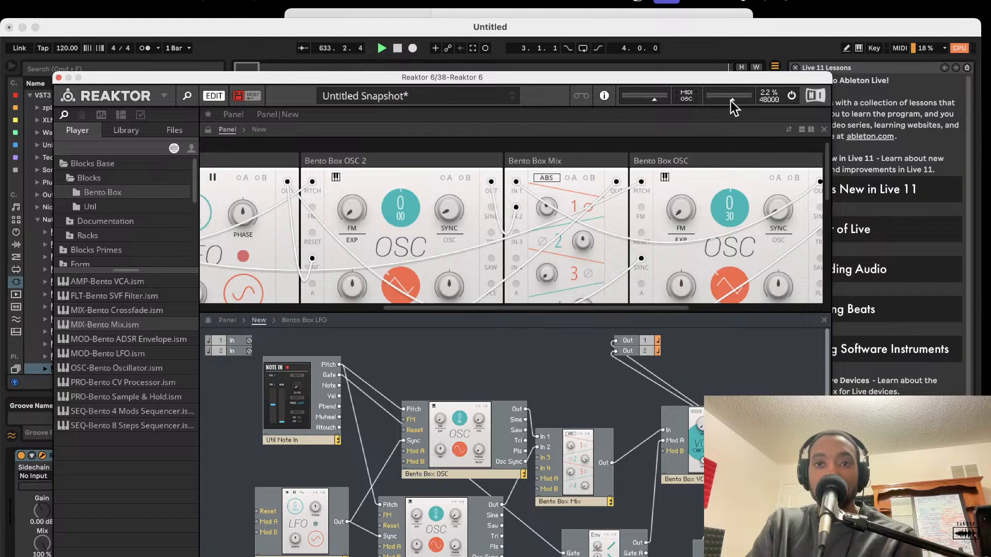
scroll(338, 280, "left", 5)
scroll(339, 282, "right", 10)
scroll(339, 281, "down", 2)
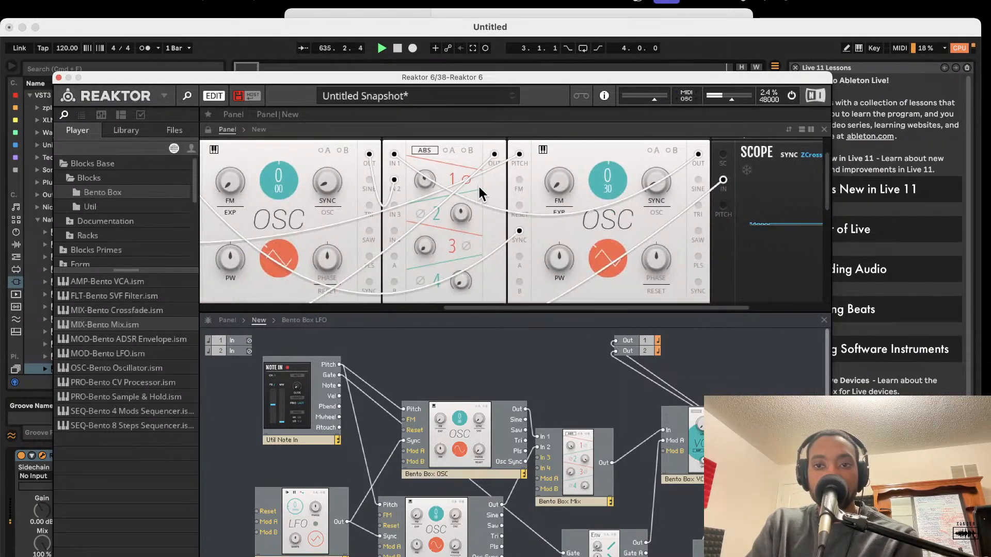
scroll(468, 185, "right", 4)
scroll(488, 191, "up", 2)
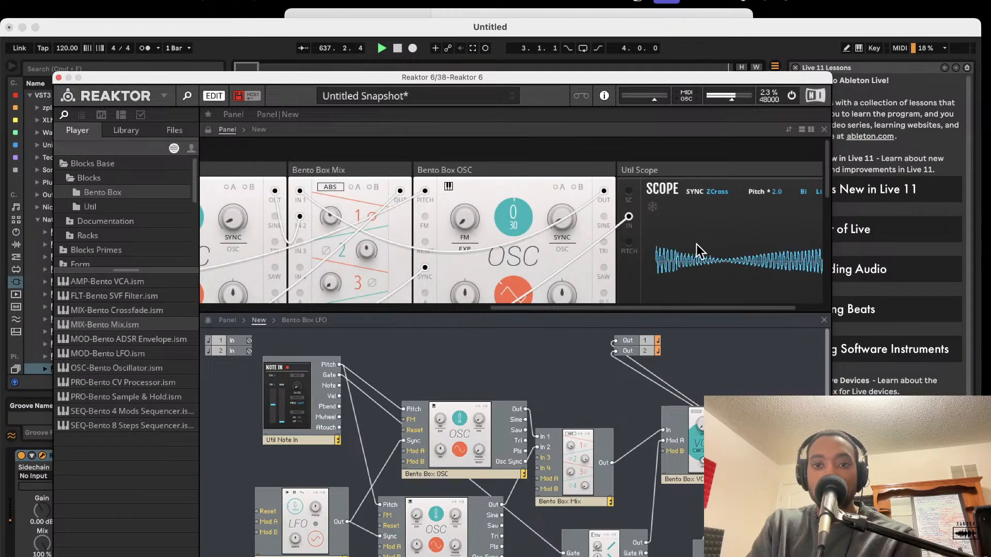
scroll(469, 221, "down", 1)
mouse_move(556, 218)
left_mouse_down()
mouse_move(554, 187)
mouse_move(556, 208)
left_mouse_up()
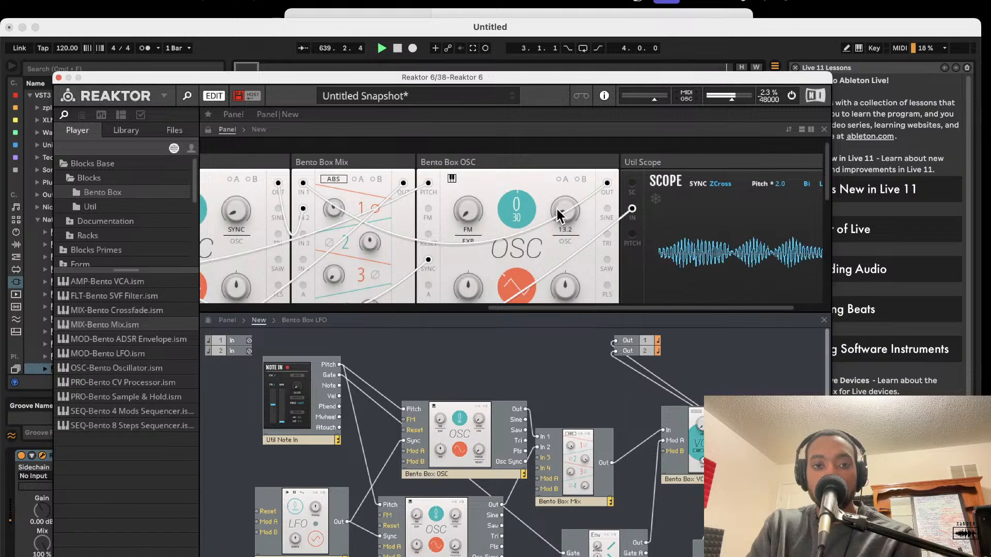
- Set the original Bento Box LFO's frequency to 2.93 Hz and its phase to 28.1
scroll(556, 208, "left", 5)
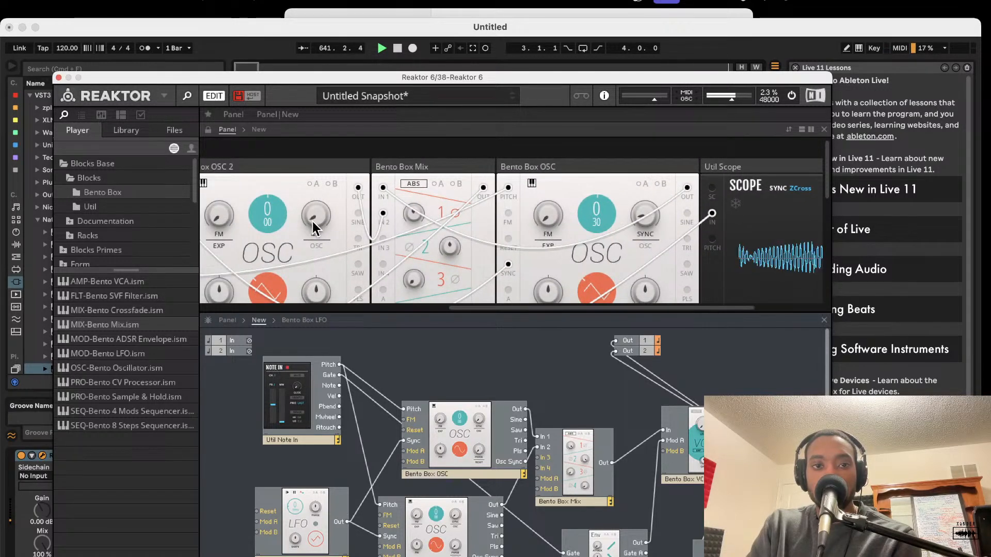
scroll(445, 227, "left", 8)
scroll(445, 227, "left", 3)
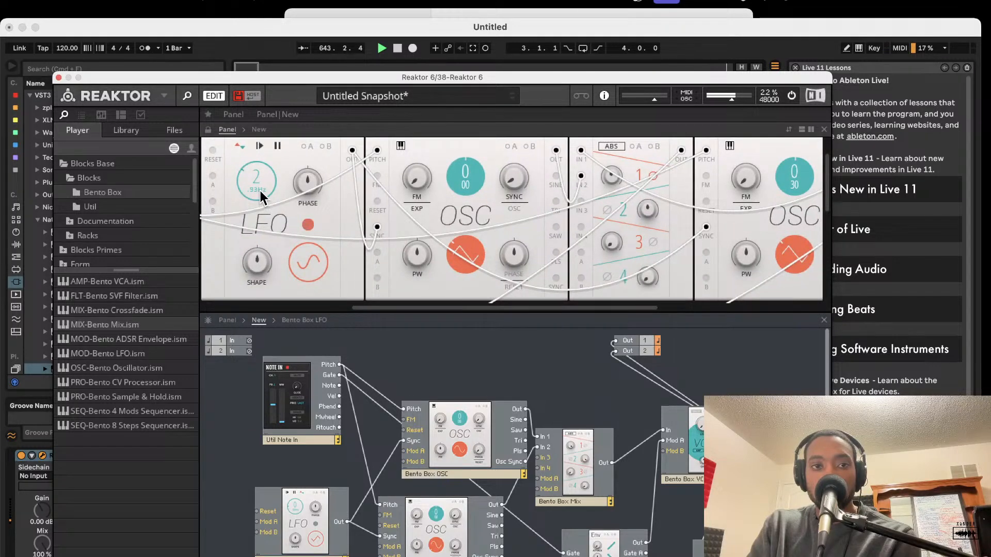
left_click_drag(327, 248, 343, 277)
- Connect the Note In's Gate output to the Bento Box LFO's Reset input and lower that LFO's frequency to 0.35 Hz
left_click_drag(256, 511, 333, 379)
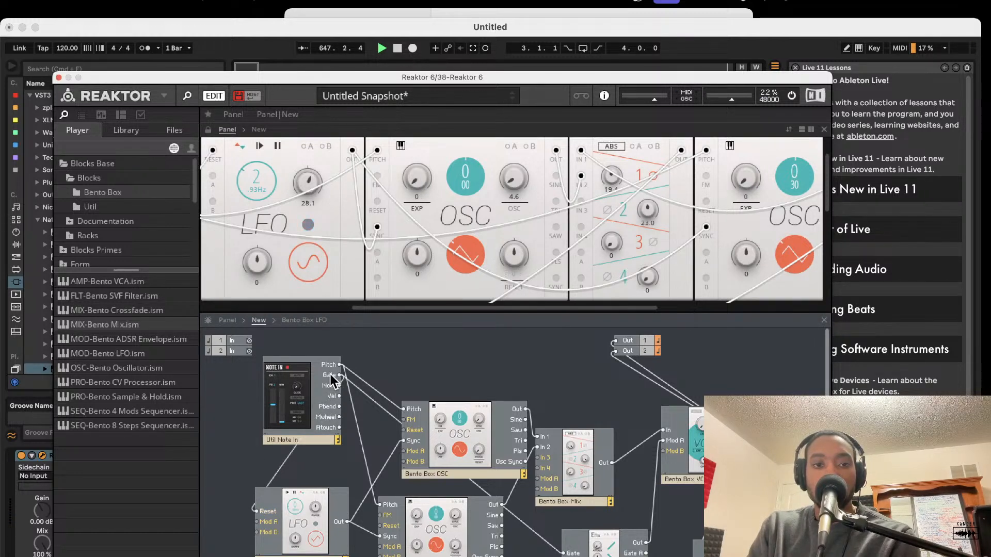
left_click_drag(254, 179, 256, 210)
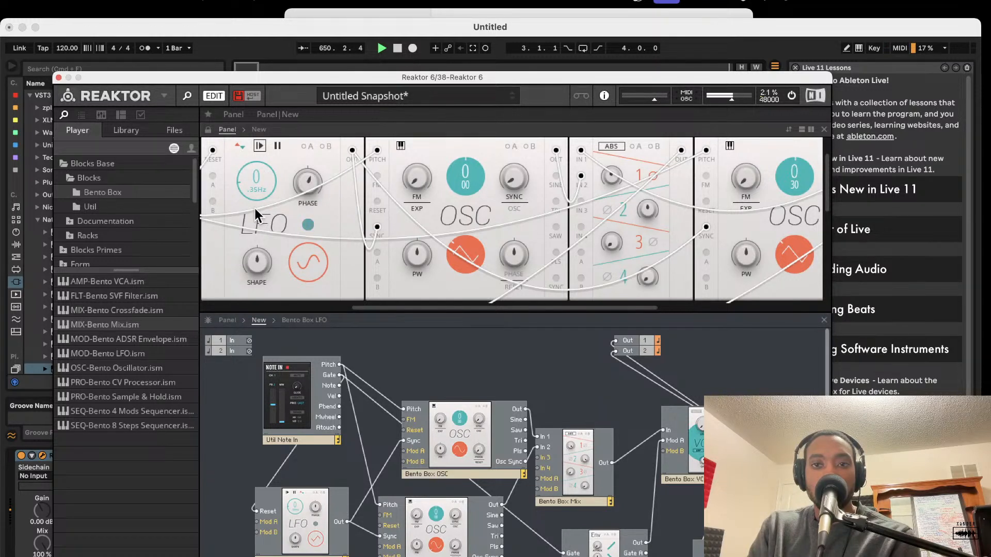
- Raise the second channel's level on the Bento Box Mix again
scroll(409, 202, "right", 3)
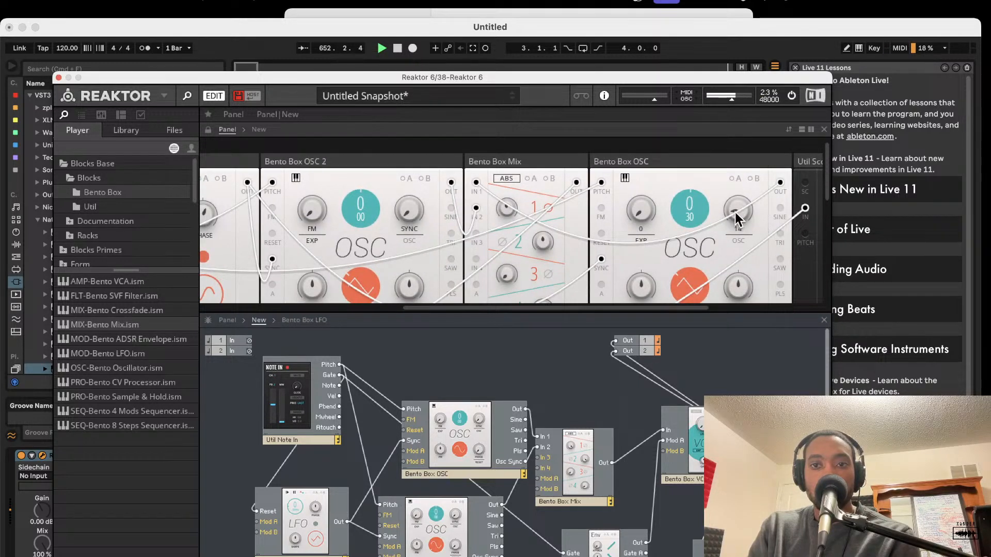
left_click_drag(546, 245, 517, 217)
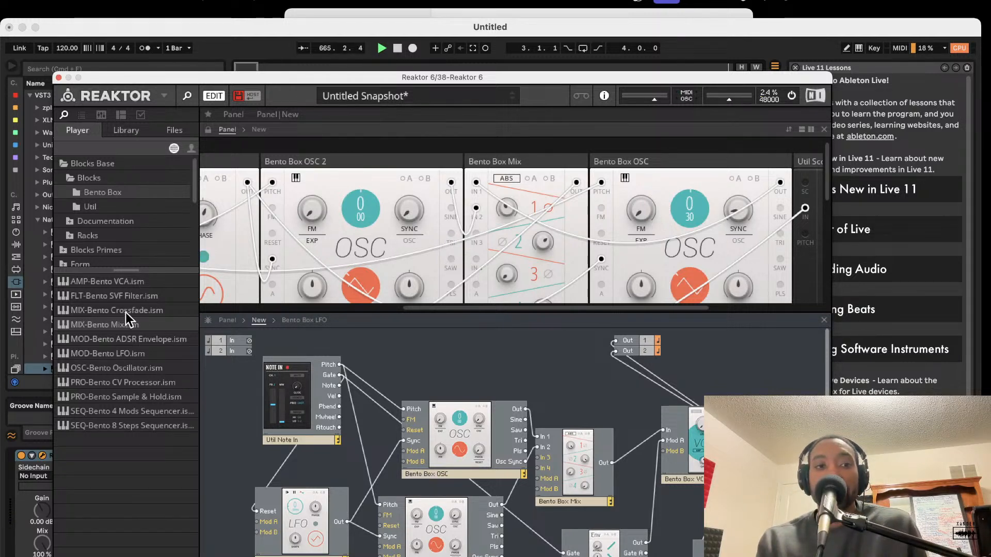
- Browse the Blocks Base and Blocks Primes libraries and add a Digilog Quantizer block to the structure
left_click(103, 208)
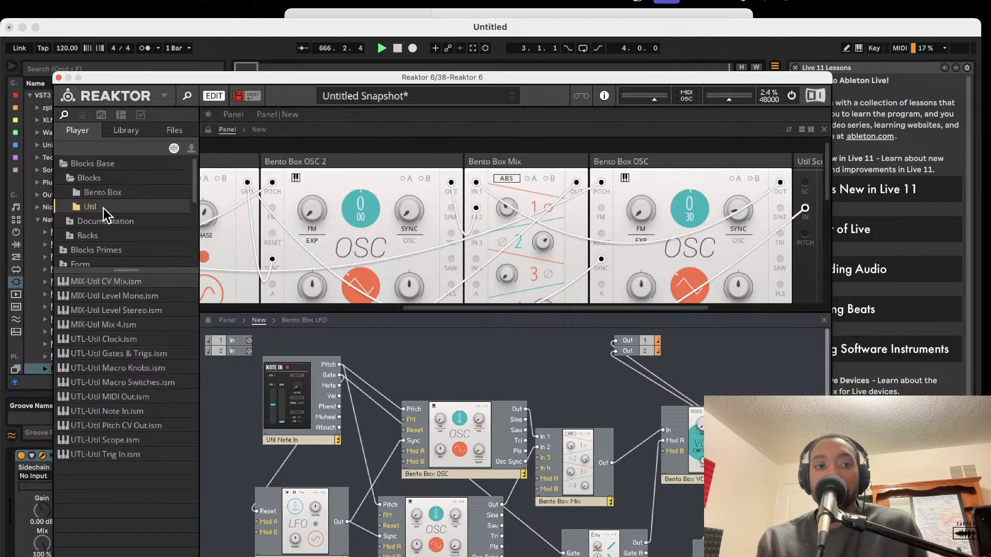
left_click(103, 193)
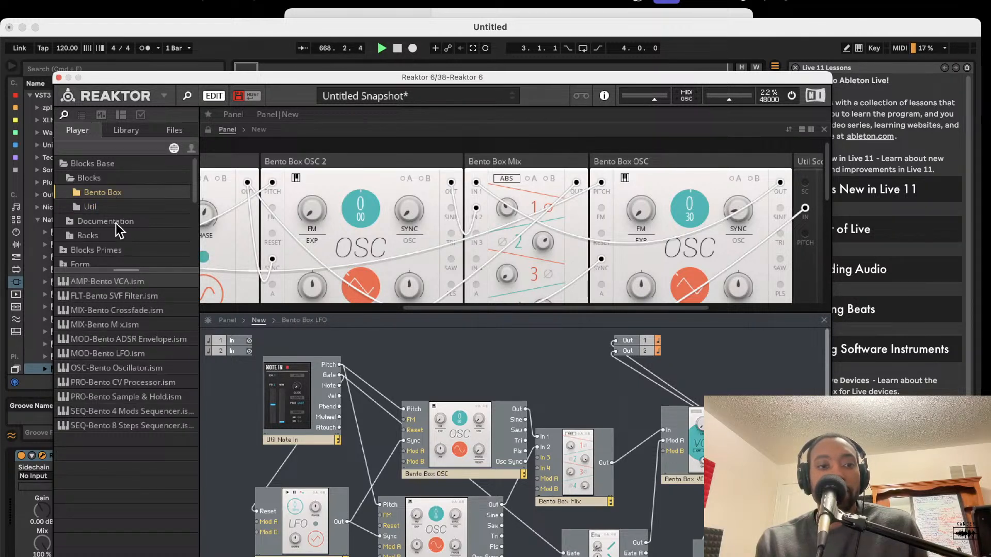
scroll(116, 224, "down", 2)
left_click(69, 199)
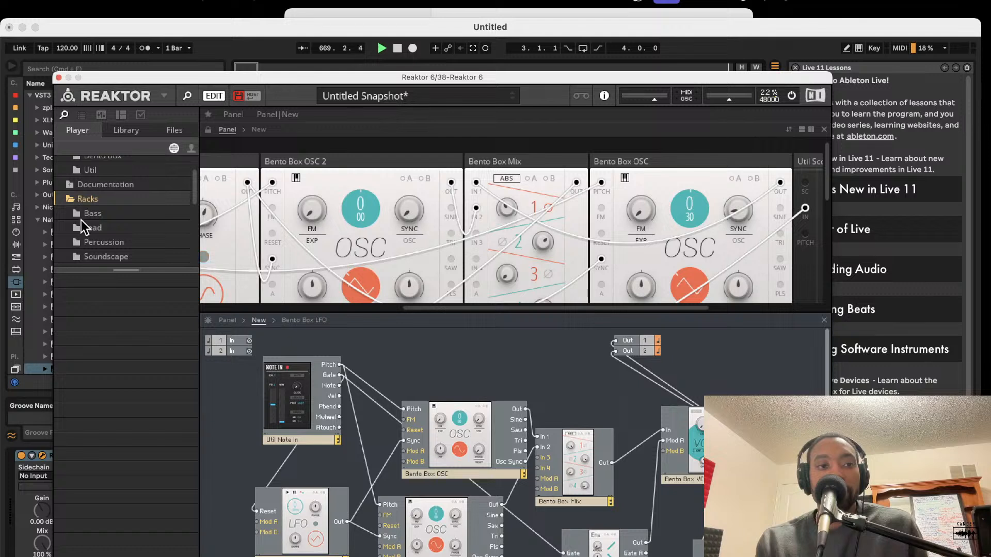
scroll(82, 220, "down", 4)
left_click(83, 221)
scroll(90, 226, "down", 2)
left_click(73, 202)
scroll(99, 225, "down", 2)
left_click(83, 198)
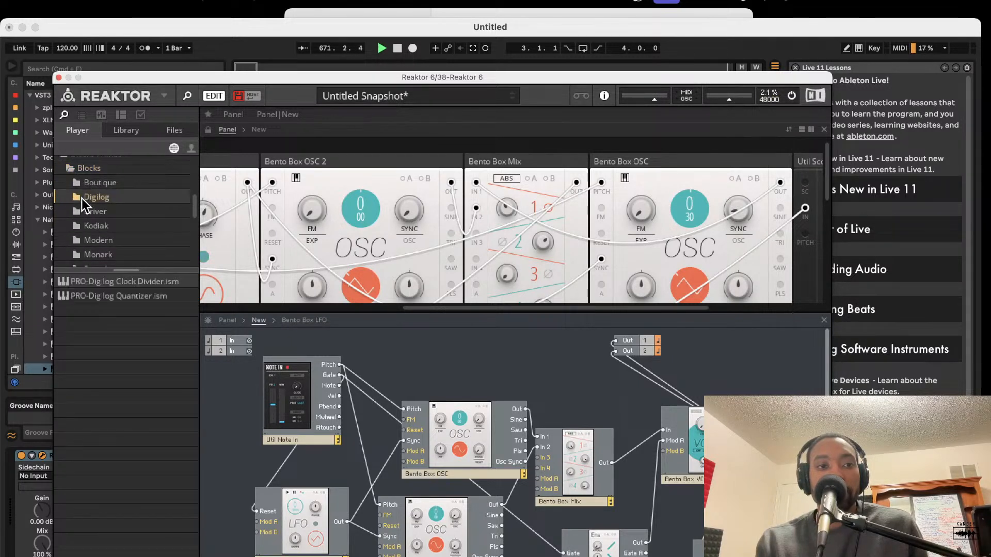
left_click_drag(126, 294, 572, 409)
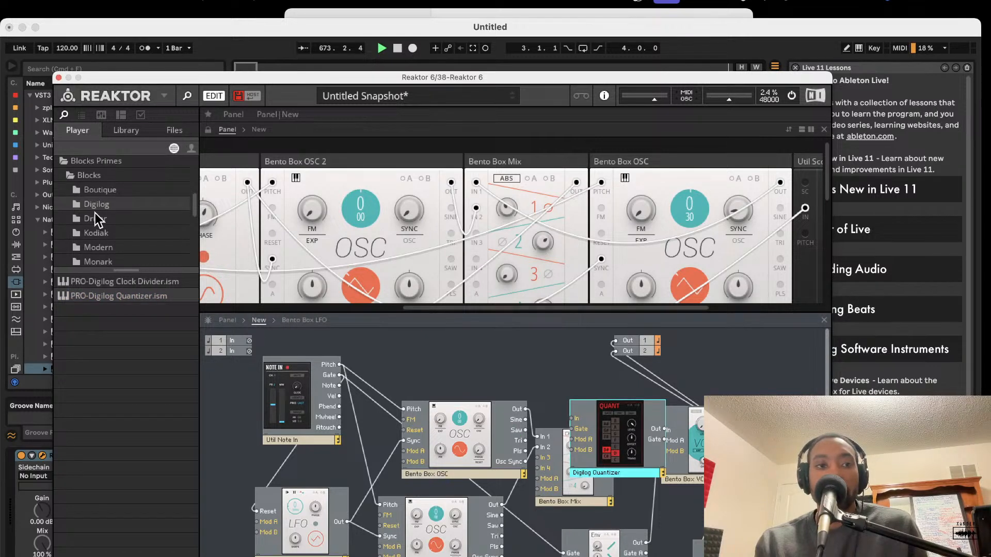
- Add a Bento Box 8 Steps sequencer and a Util Clock to the structure near the Note In block
scroll(95, 212, "up", 3)
scroll(98, 195, "up", 3)
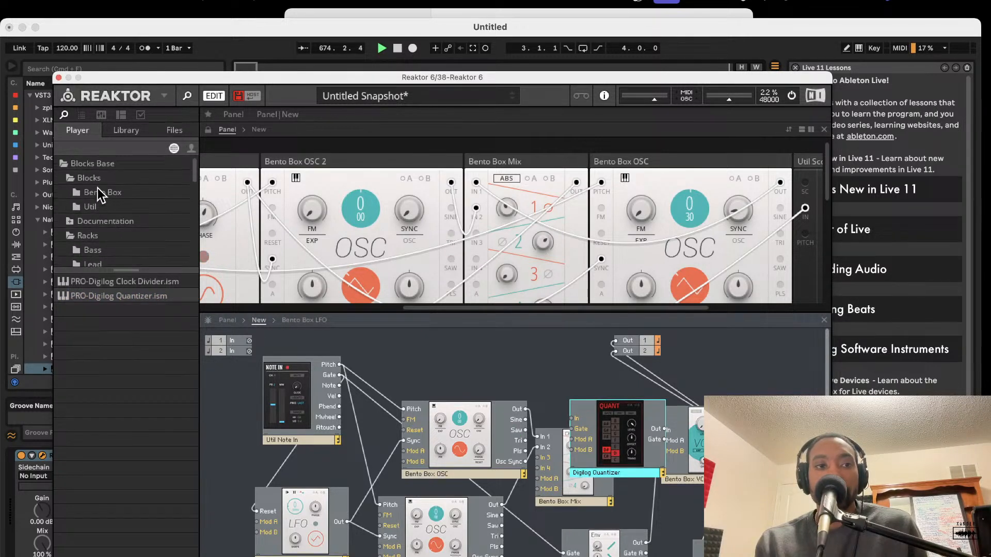
left_click(98, 190)
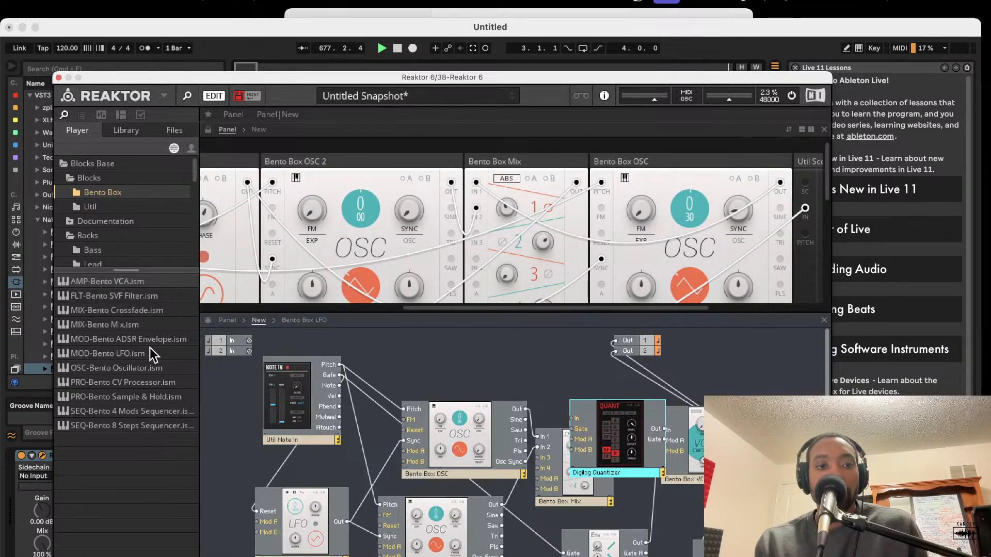
left_click_drag(121, 420, 268, 494)
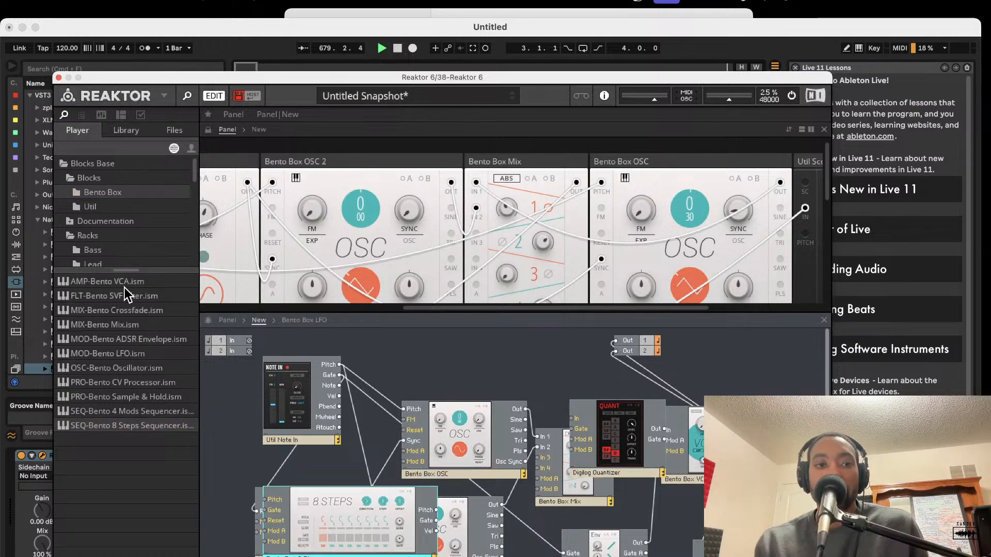
left_click(107, 205)
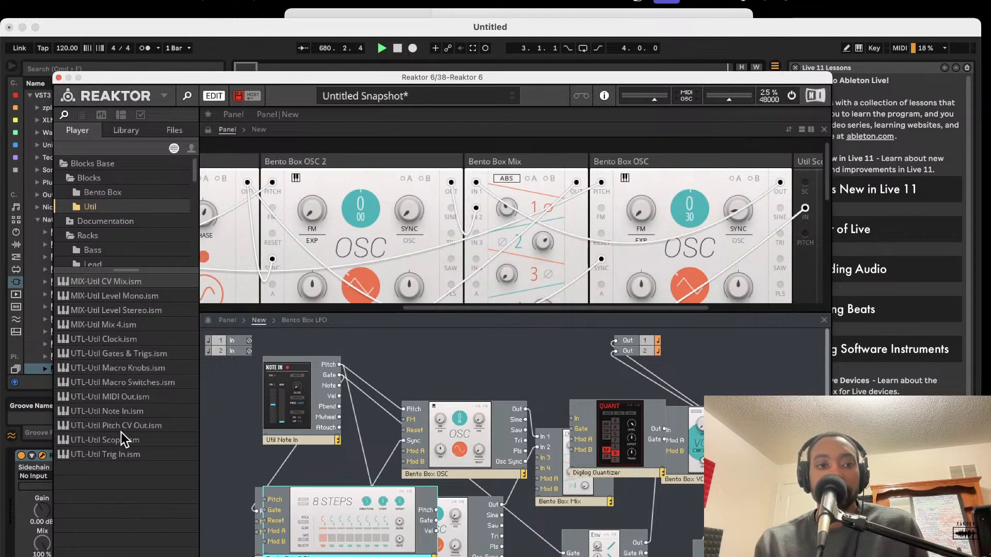
left_click_drag(109, 339, 225, 459)
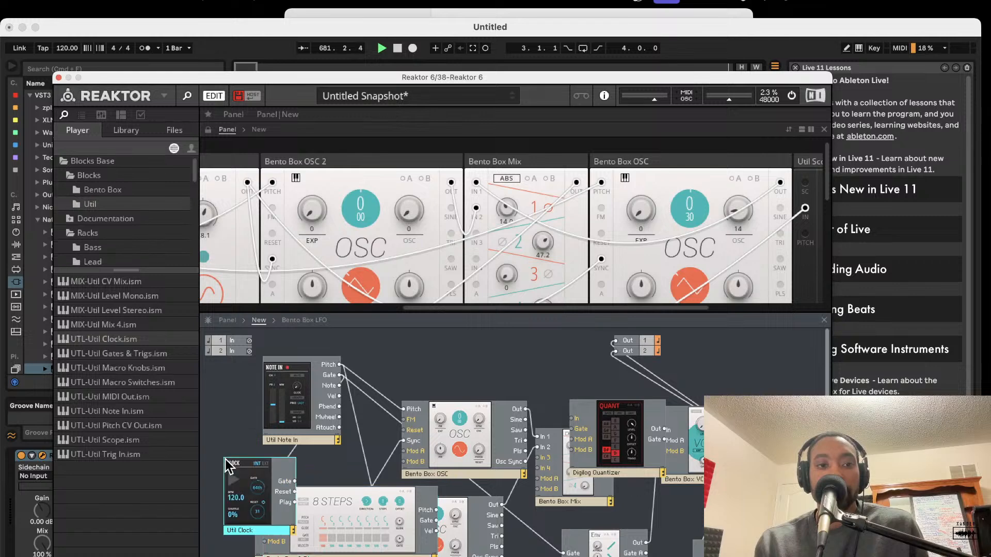
- Place the 8 Steps block below the Util Clock and shift the oscillators, mixer, quantizer, VCA and ADSR together away from the Note In
scroll(258, 458, "down", 3)
left_click_drag(309, 453, 243, 513)
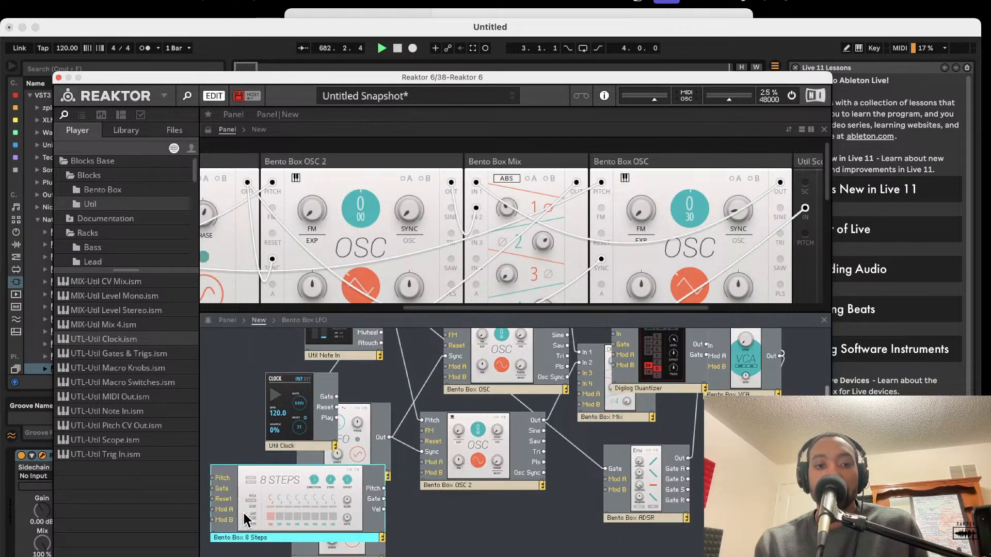
scroll(368, 386, "up", 5)
left_click_drag(431, 360, 813, 556)
left_click_drag(566, 438, 648, 436)
left_click_drag(514, 409, 585, 403)
left_click(540, 376)
scroll(539, 376, "down", 3)
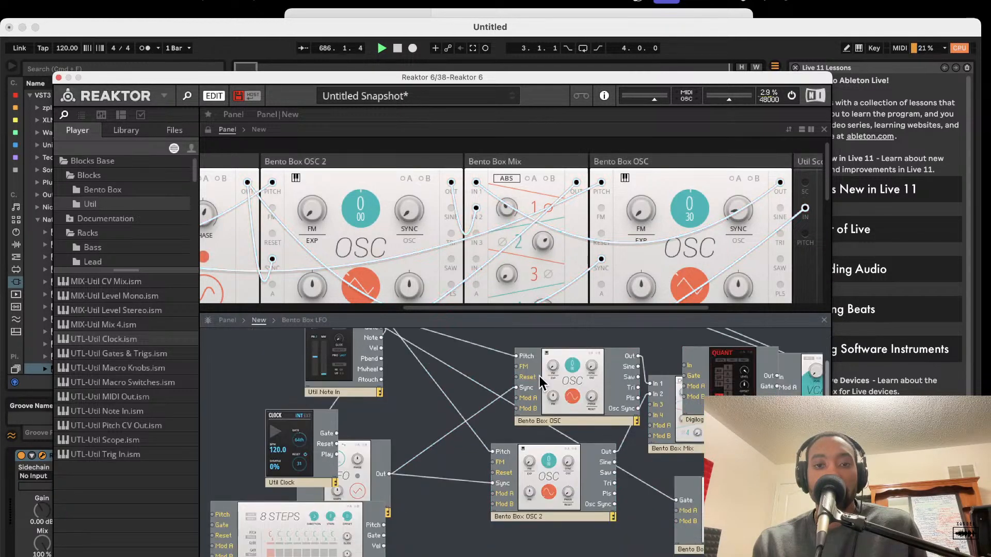
- Spread out the original Bento Box LFO and the 8 Steps sequencer so the Util Clock no longer overlaps them
scroll(540, 376, "down", 3)
left_click_drag(323, 496, 222, 525)
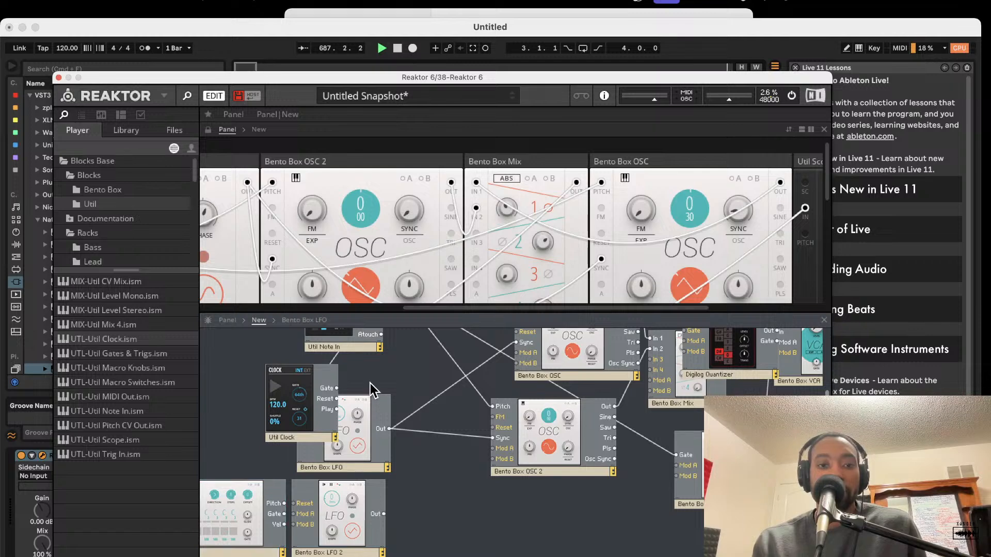
left_click(376, 400)
left_click_drag(354, 446, 453, 518)
left_click_drag(258, 501, 385, 525)
scroll(388, 489, "up", 3)
scroll(386, 484, "down", 3)
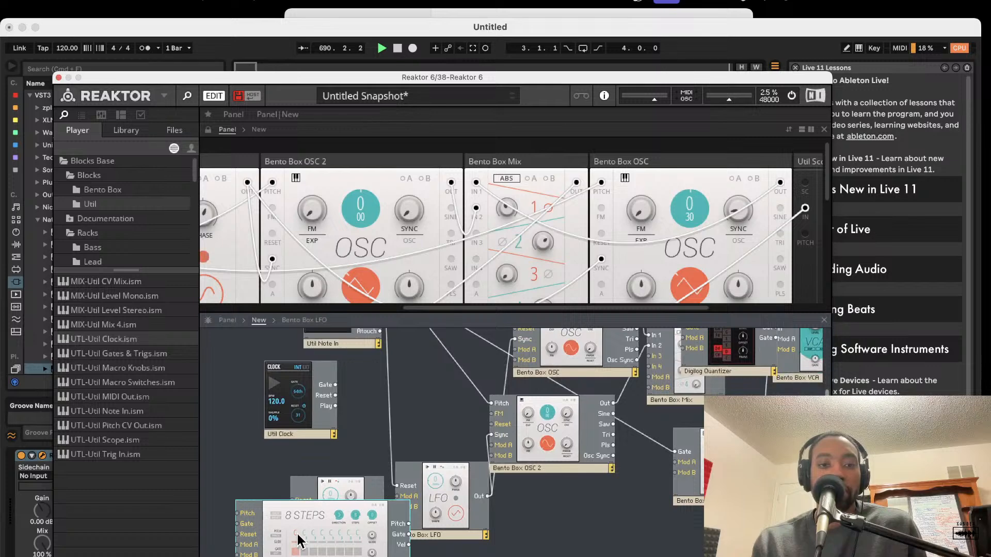
left_click_drag(297, 534, 297, 486)
- Connect the Note In's Pitch output to the 8 Steps Pitch input and rearrange the sequencer and Util Clock to make room for wiring
scroll(297, 487, "up", 3)
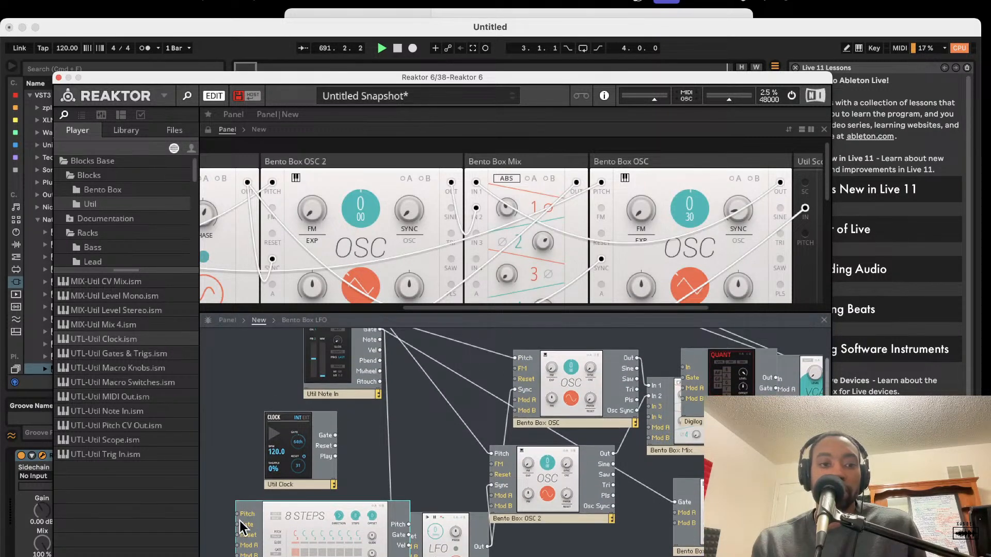
scroll(388, 321, "up", 3)
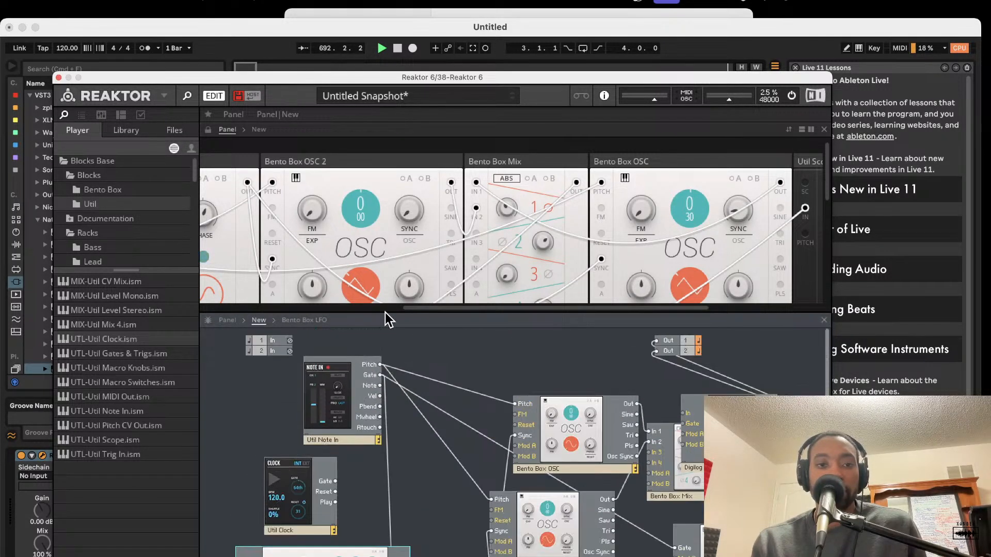
scroll(355, 494, "down", 2)
left_click_drag(329, 539, 255, 512)
scroll(307, 410, "down", 4)
left_click_drag(301, 407, 217, 529)
scroll(373, 480, "left", 3)
scroll(374, 480, "down", 1)
left_click(335, 445)
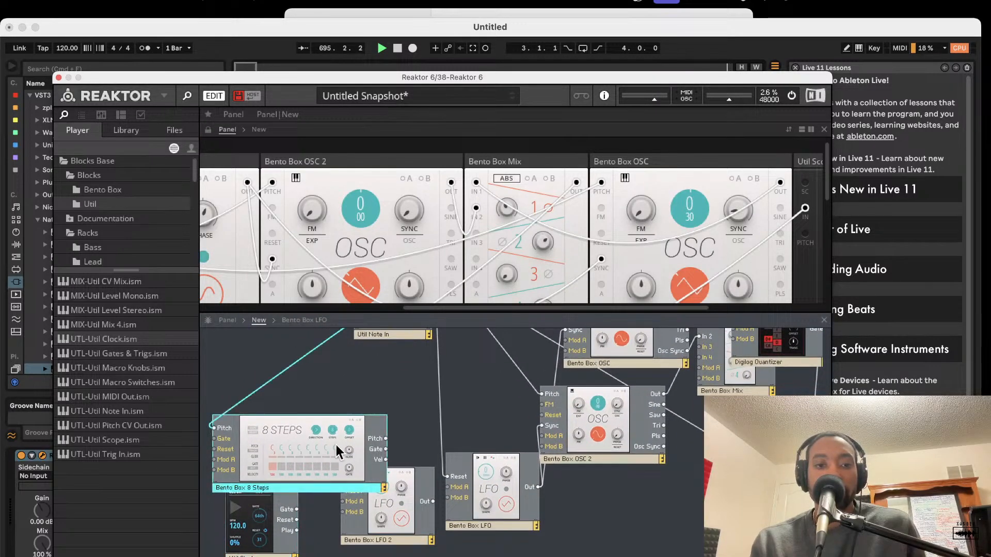
left_click_drag(335, 445, 402, 442)
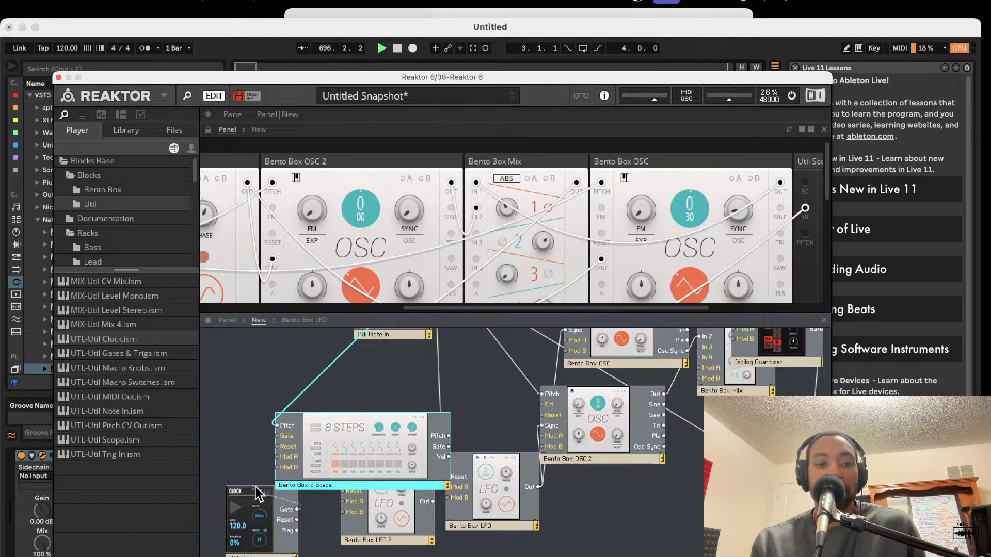
- Place the Util Clock beside the 8 Steps block and connect its Gate and Reset outputs to the sequencer's Gate and Reset inputs
left_click_drag(249, 518, 220, 464)
left_click_drag(268, 439, 276, 436)
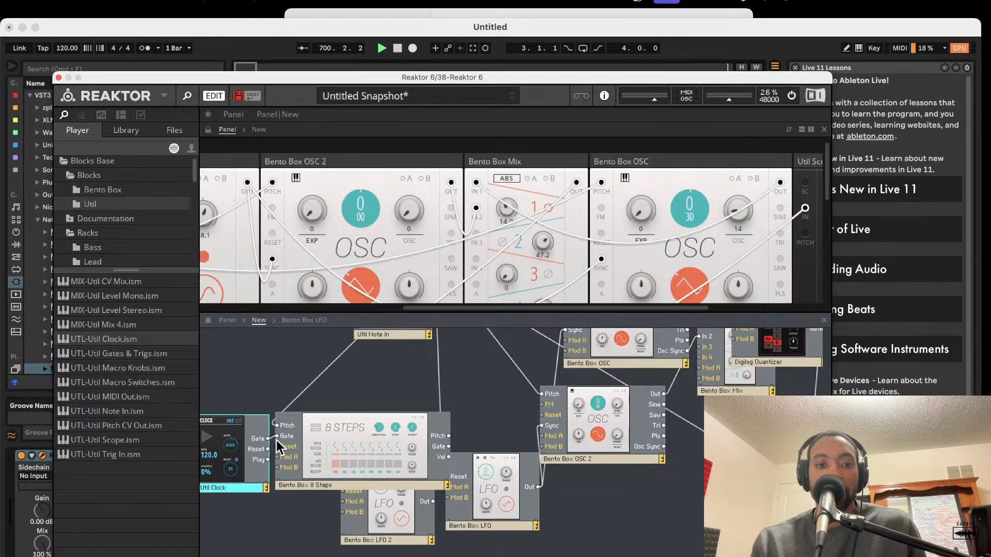
left_click_drag(268, 447, 277, 446)
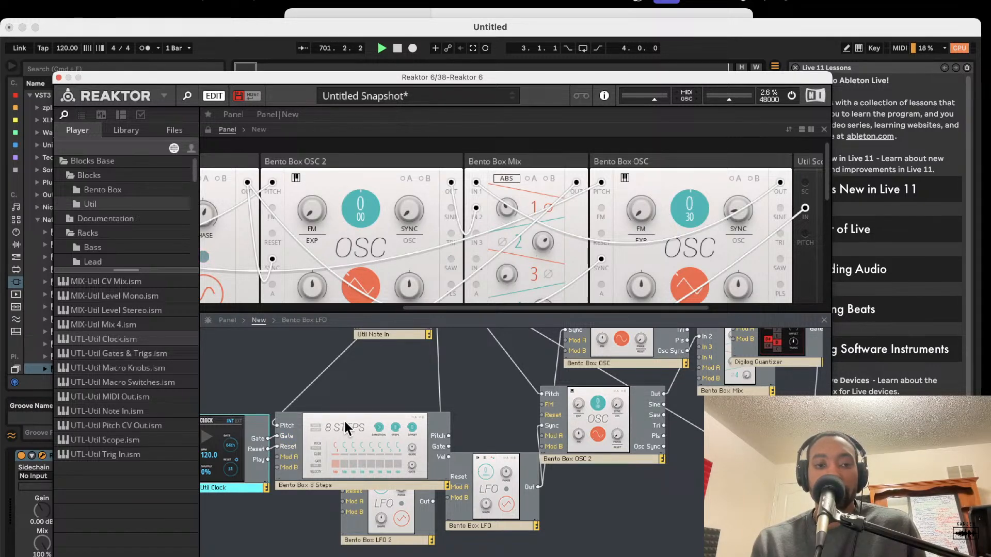
- Connect the 8 Steps Pitch output to both oscillators' Pitch inputs and its Gate output to the Bento Box ADSR's Gate input
scroll(449, 438, "up", 3)
left_click_drag(454, 476, 573, 339)
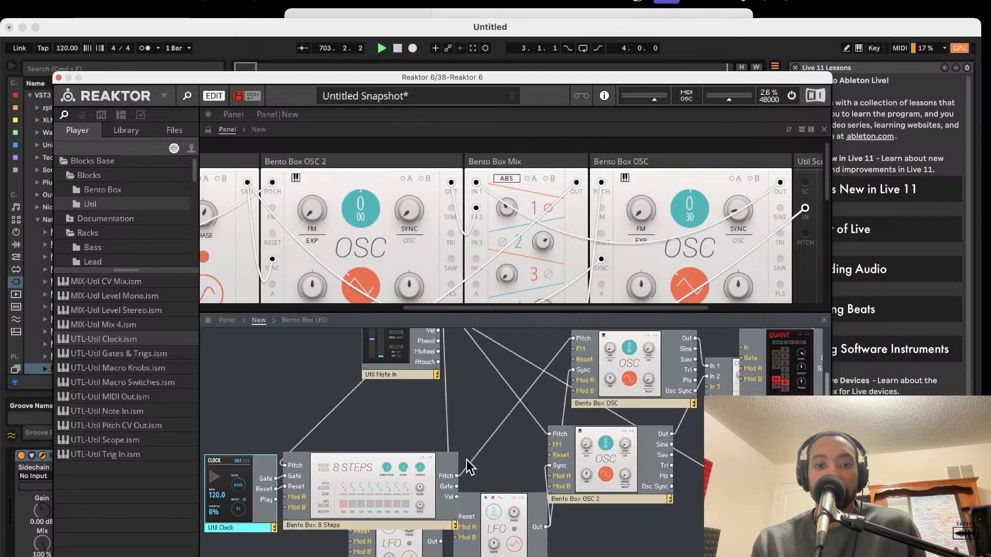
left_click_drag(457, 476, 550, 434)
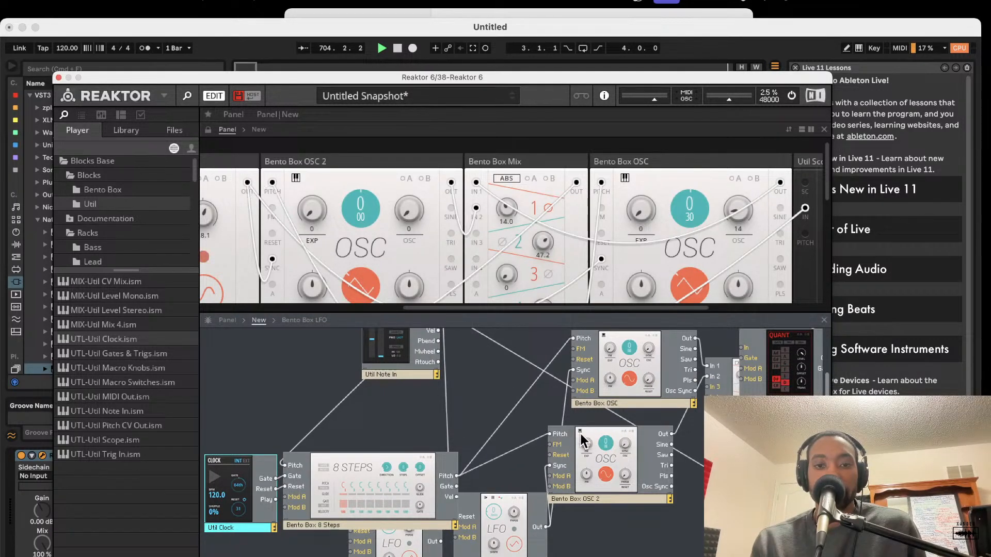
scroll(531, 449, "right", 6)
scroll(531, 449, "up", 2)
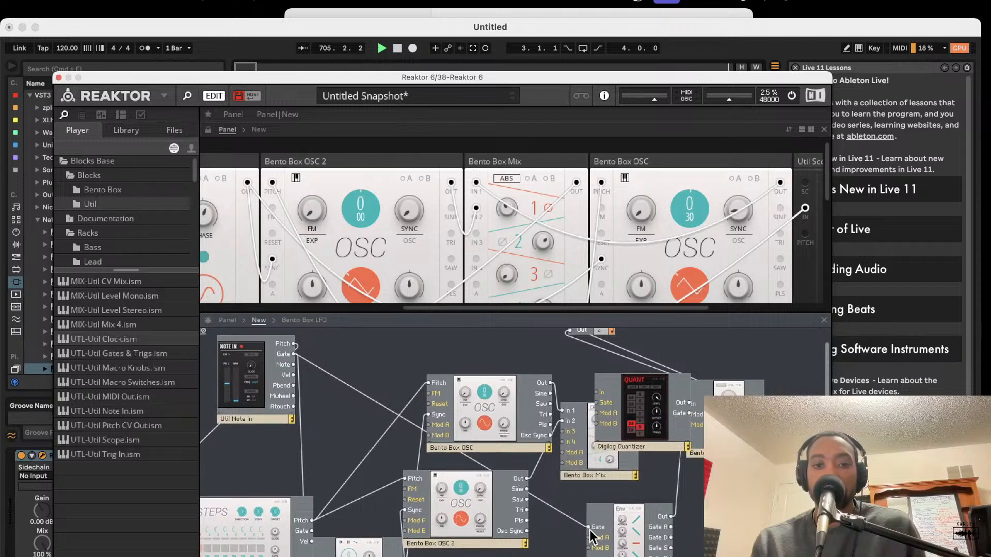
left_click_drag(406, 530, 311, 531)
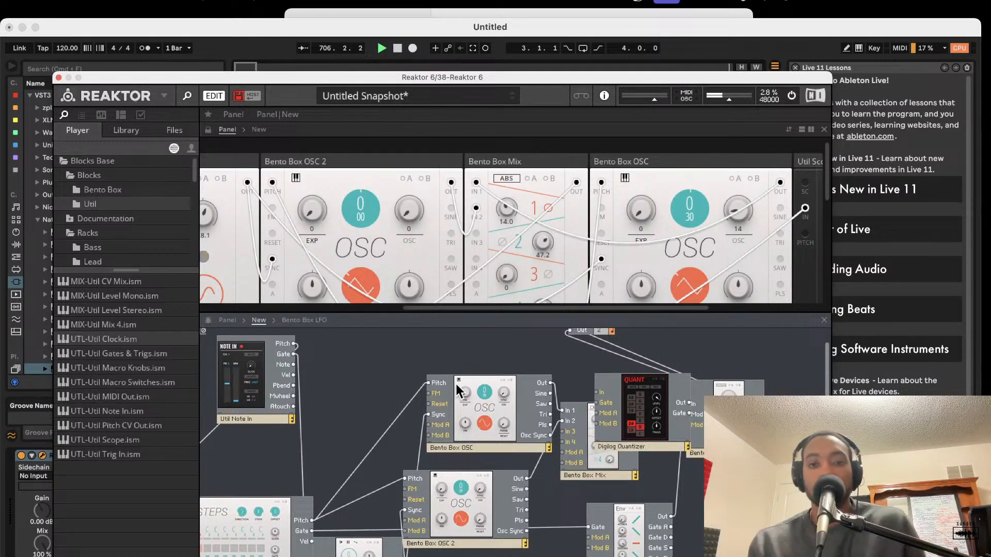
- Display the 8 Steps sequencer's step controls in the panel view and switch off Reaktor's audio processing
scroll(516, 206, "down", 5)
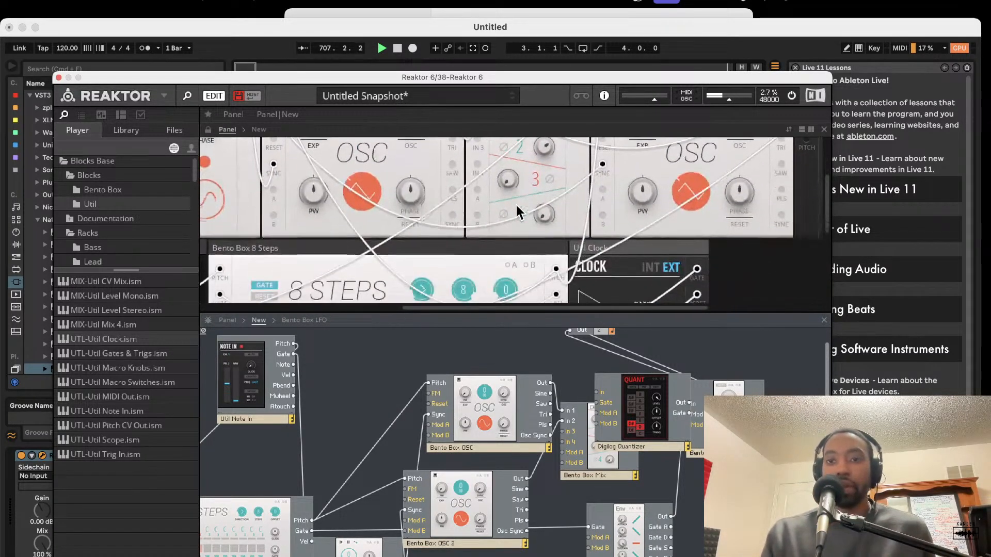
scroll(516, 205, "down", 5)
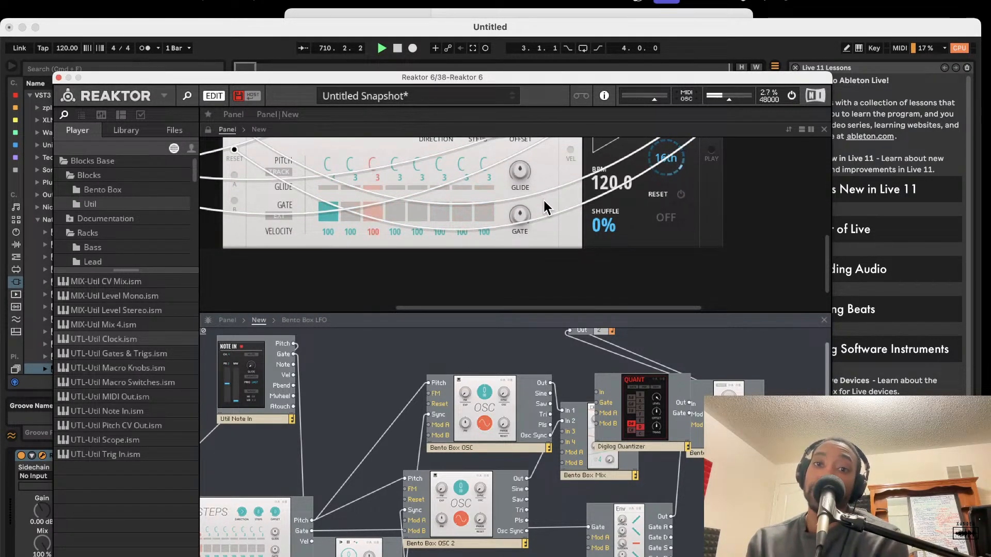
left_click(793, 94)
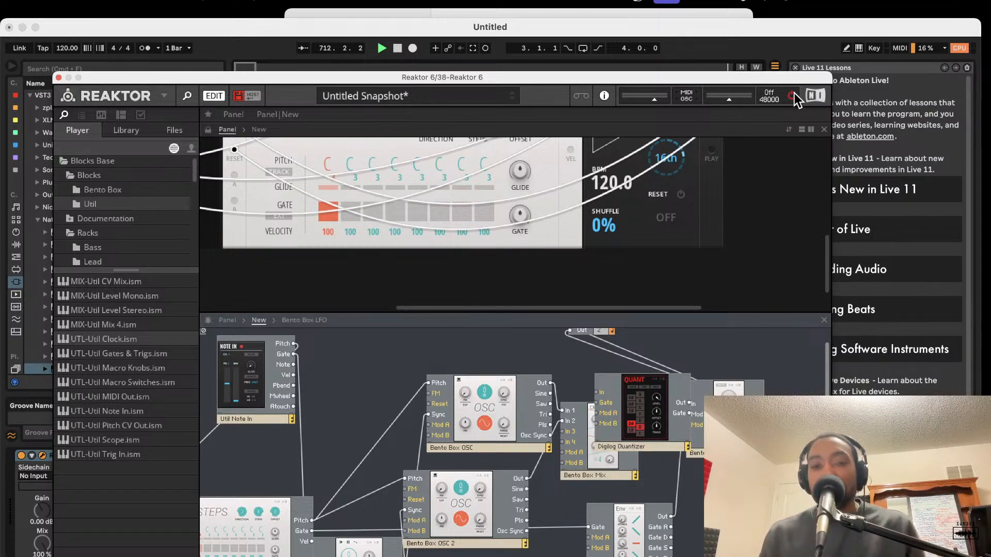
- Move the Reaktor window higher over the Live set and bring the 8 Steps and LFO wiring into view
left_click_drag(757, 74, 763, 29)
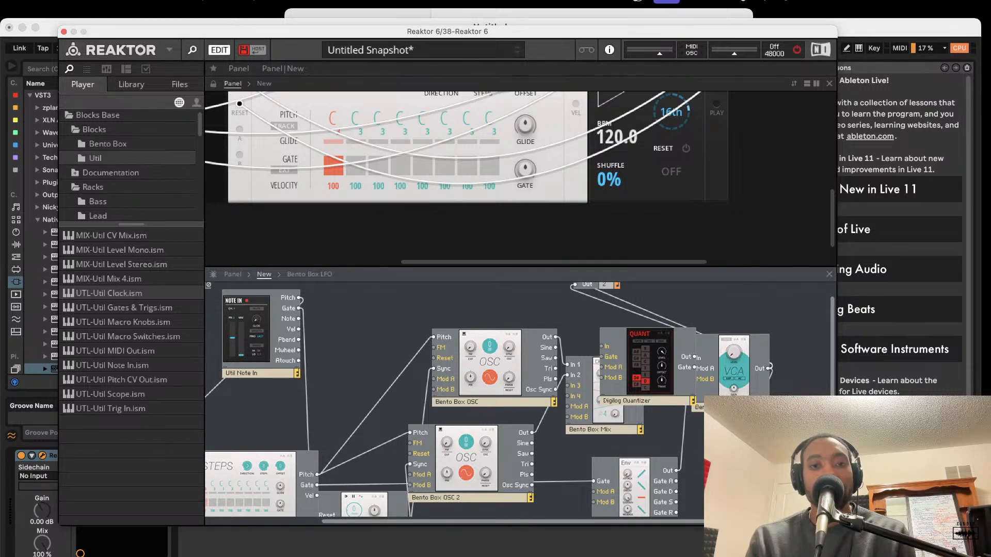
scroll(475, 415, "up", 2)
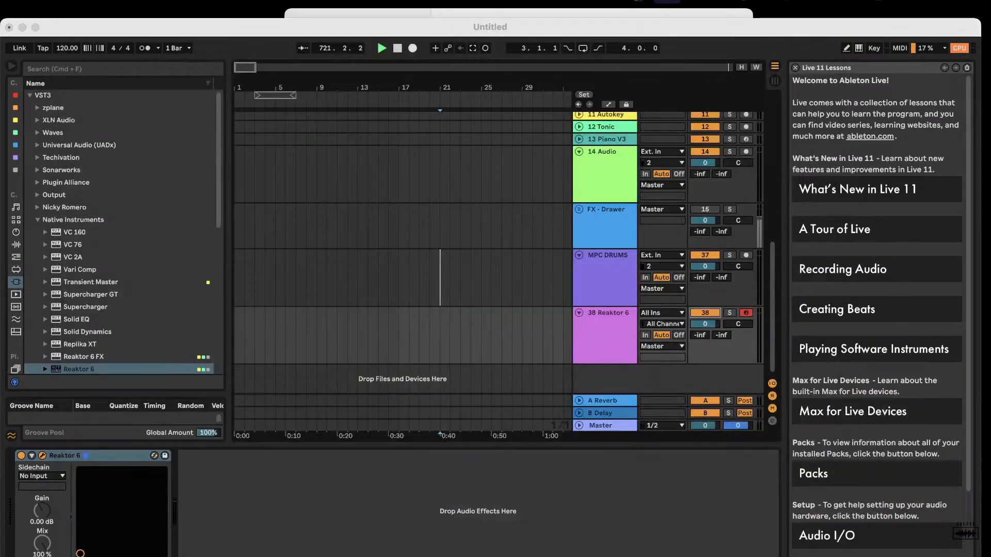
left_click(334, 404)
scroll(549, 360, "down", 3)
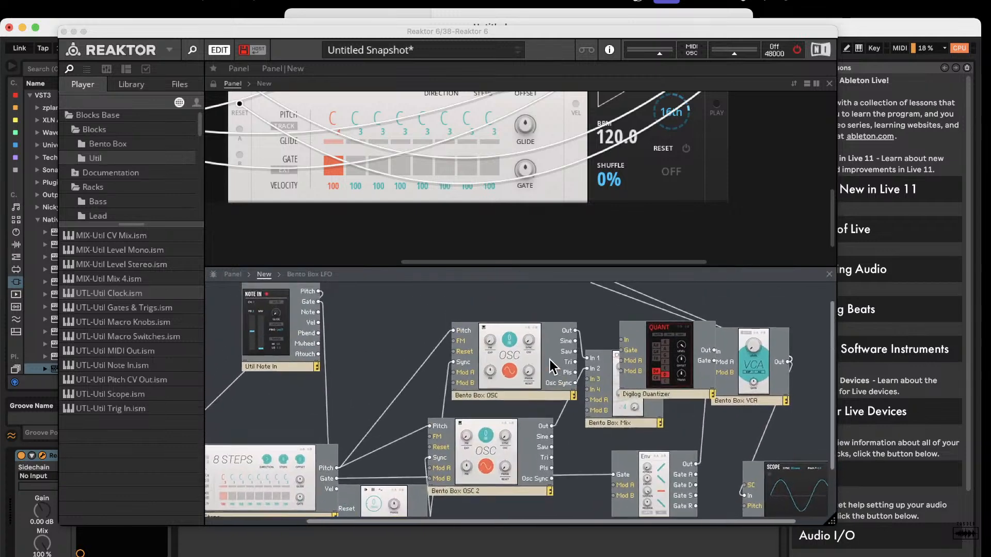
scroll(551, 364, "down", 2)
scroll(551, 364, "left", 4)
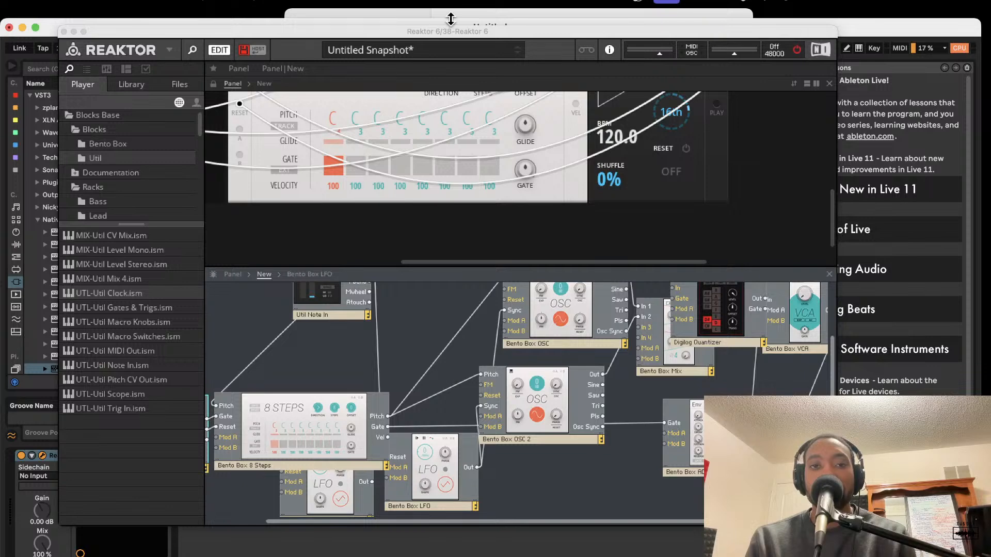
left_click_drag(456, 27, 427, 26)
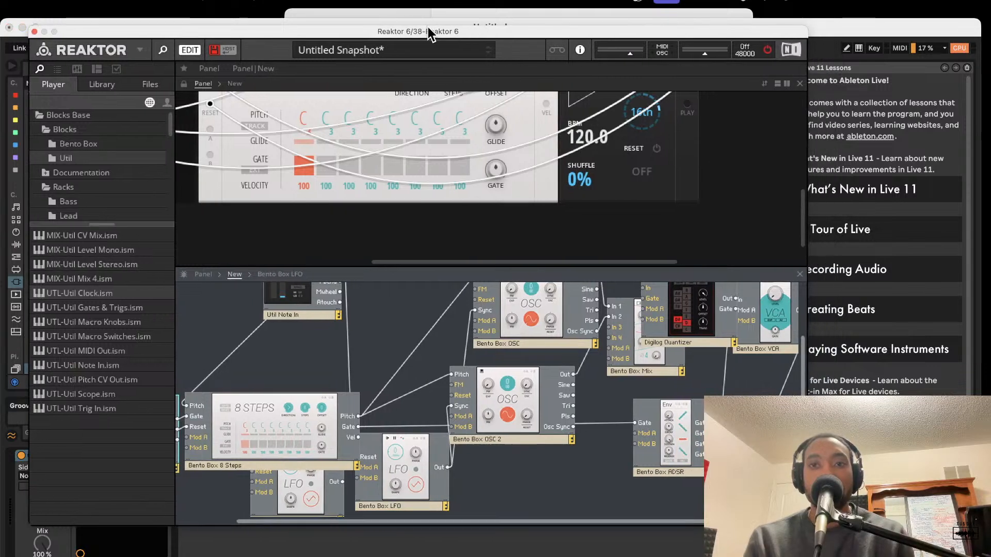
- With audio processing switched back on, activate the gate of the sequencer's fourth step and set its pitch to C2
left_click(764, 49)
left_click(370, 166)
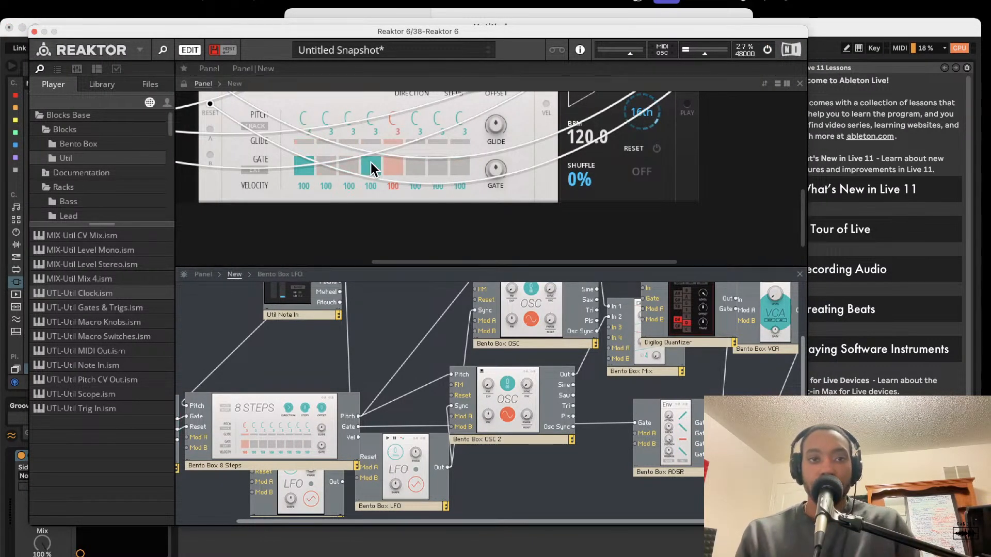
scroll(370, 164, "up", 2)
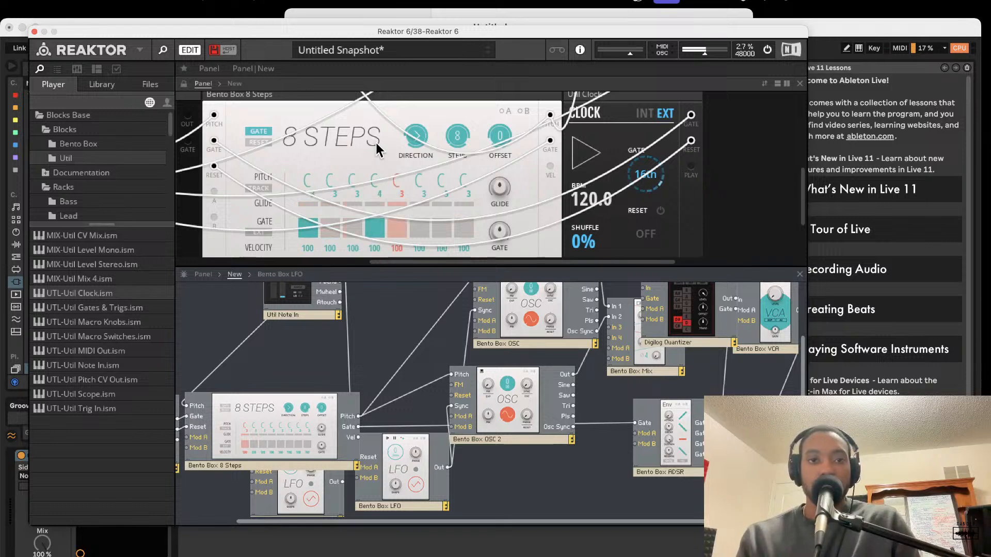
left_click_drag(376, 142, 378, 203)
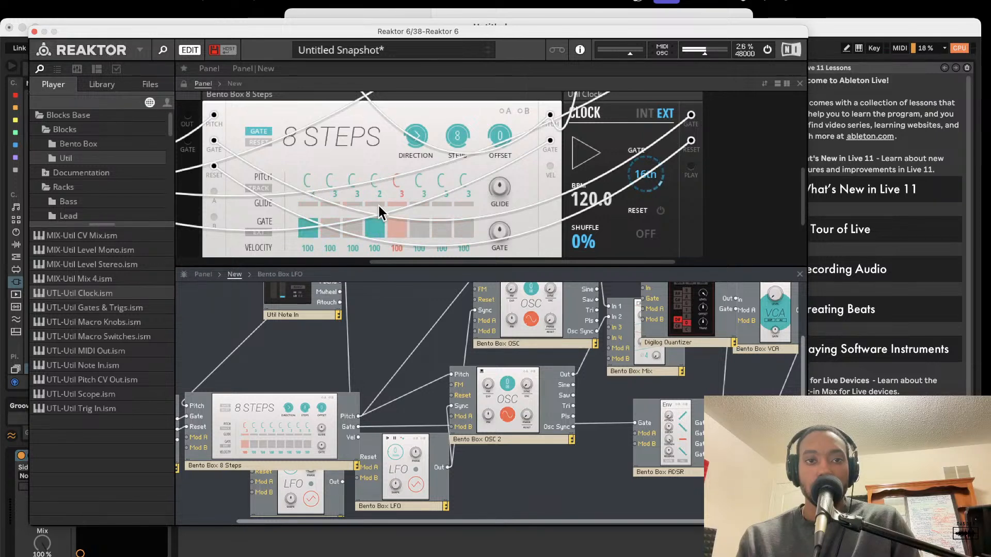
left_click(261, 188)
left_click(262, 188)
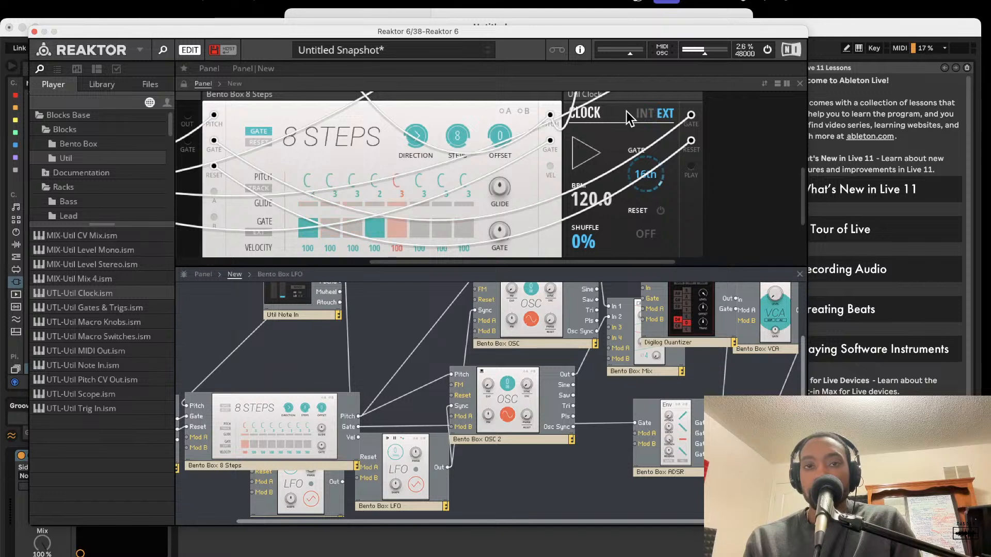
- Switch off Reaktor's audio processing and move the Digilog Quantizer off the Bento Box Mix so it sits below it
left_click(767, 50)
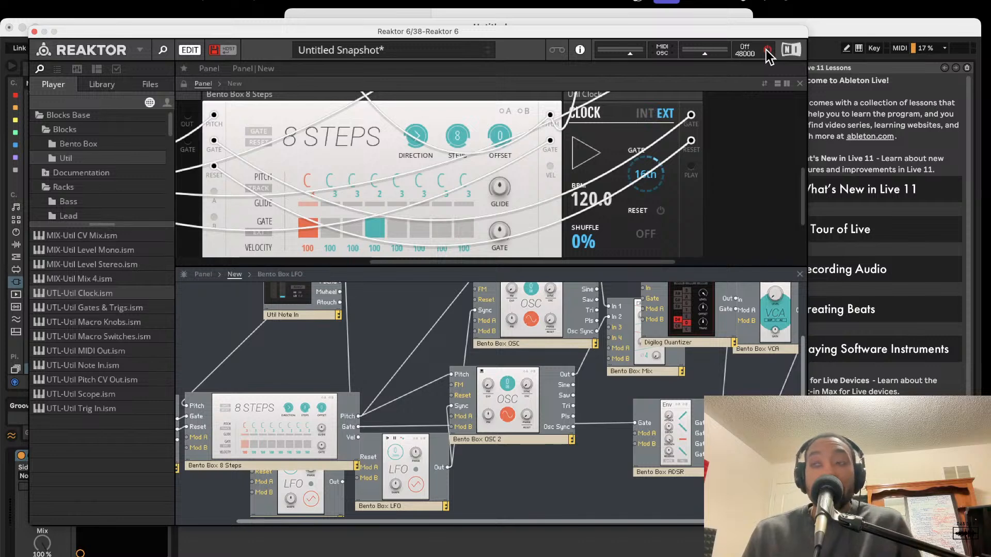
scroll(558, 418, "up", 5)
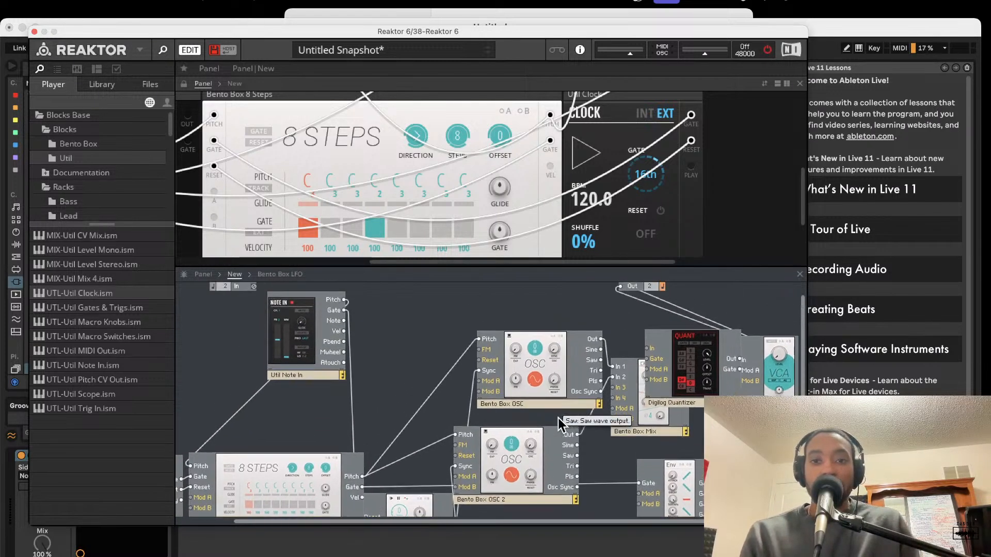
mouse_move(677, 364)
left_mouse_down()
mouse_move(571, 347)
mouse_move(482, 348)
mouse_move(671, 354)
left_mouse_up()
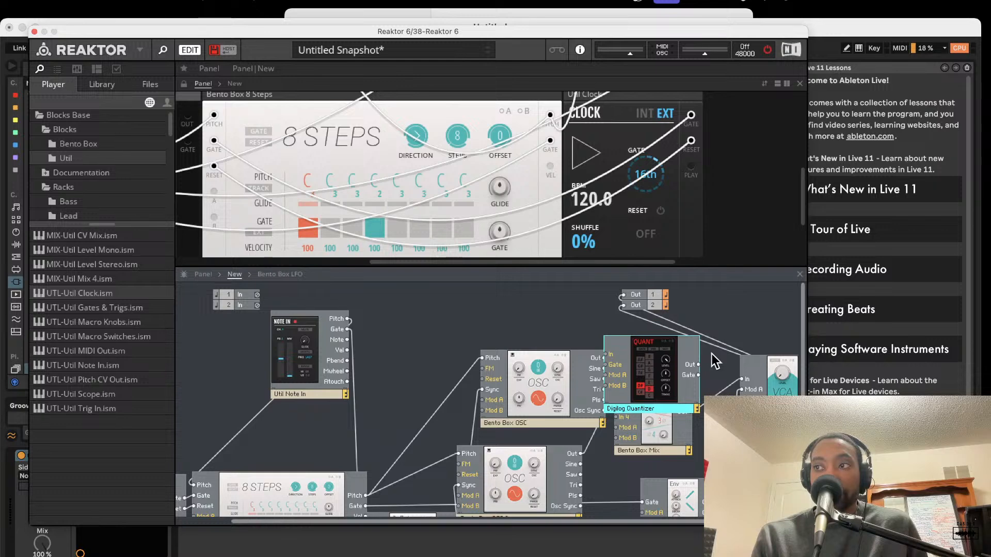
left_click_drag(666, 367, 694, 399)
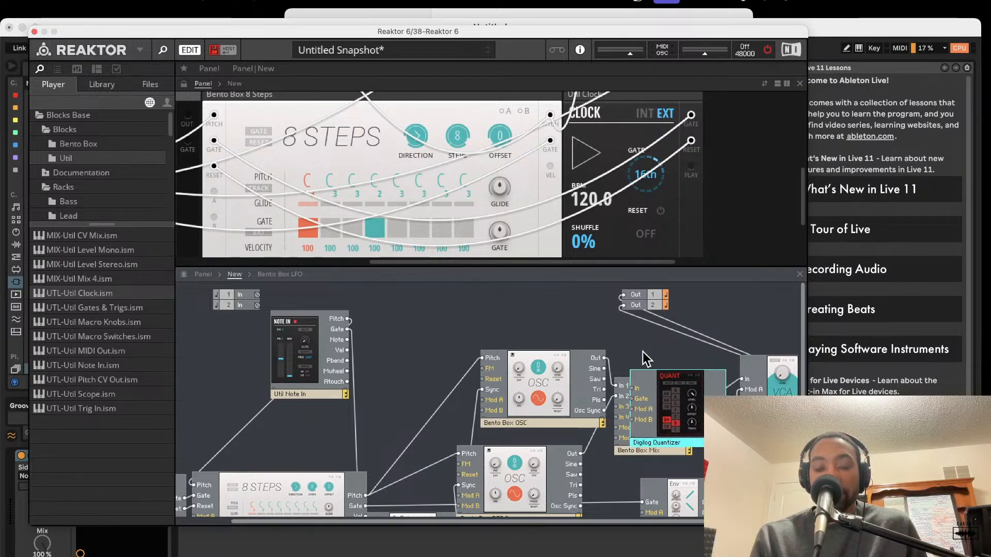
scroll(644, 351, "down", 3)
scroll(643, 351, "up", 2)
scroll(643, 351, "right", 2)
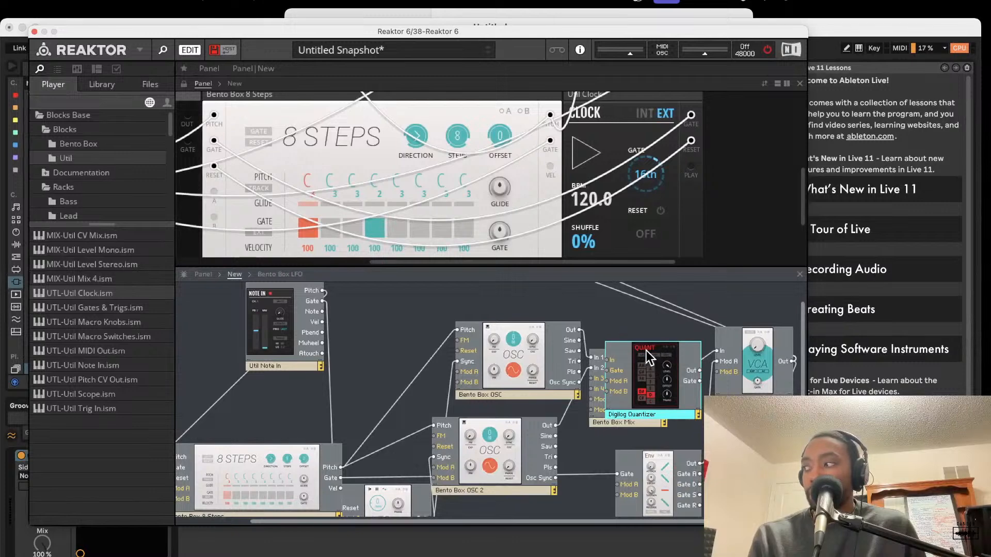
left_click_drag(669, 372, 701, 448)
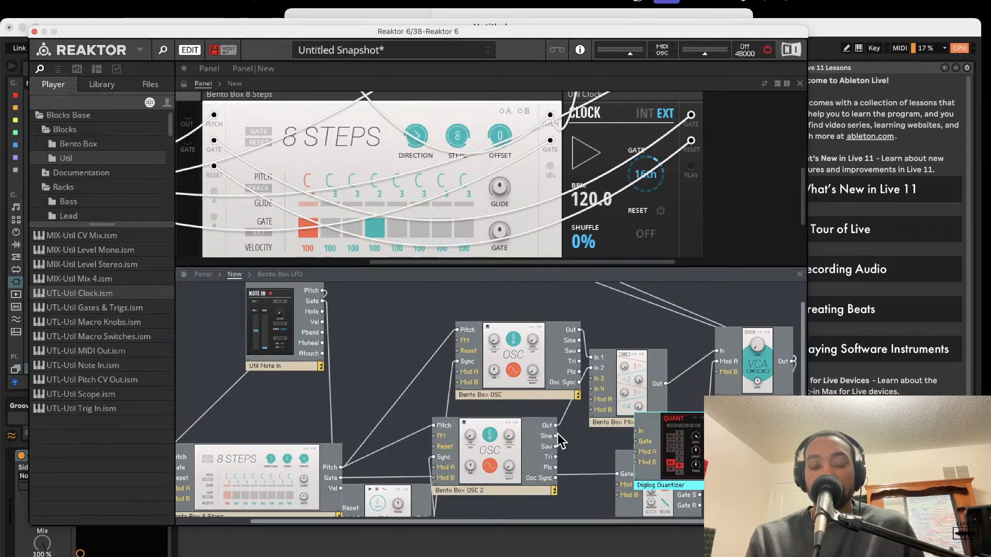
- Switch audio processing back on and enlarge the Reaktor window to show more of the structure
scroll(559, 442, "down", 2)
left_click(768, 50)
scroll(667, 402, "up", 2)
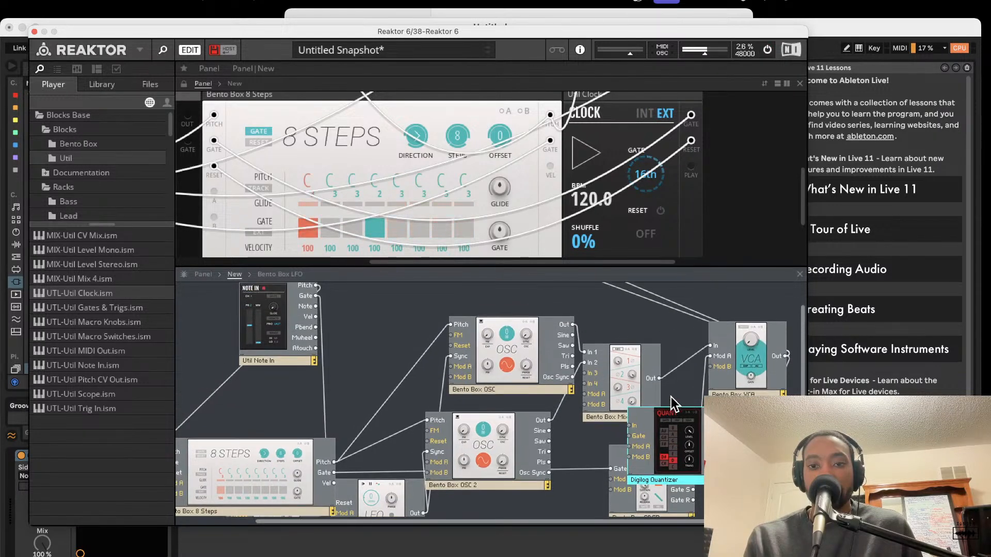
left_click_drag(806, 525, 896, 556)
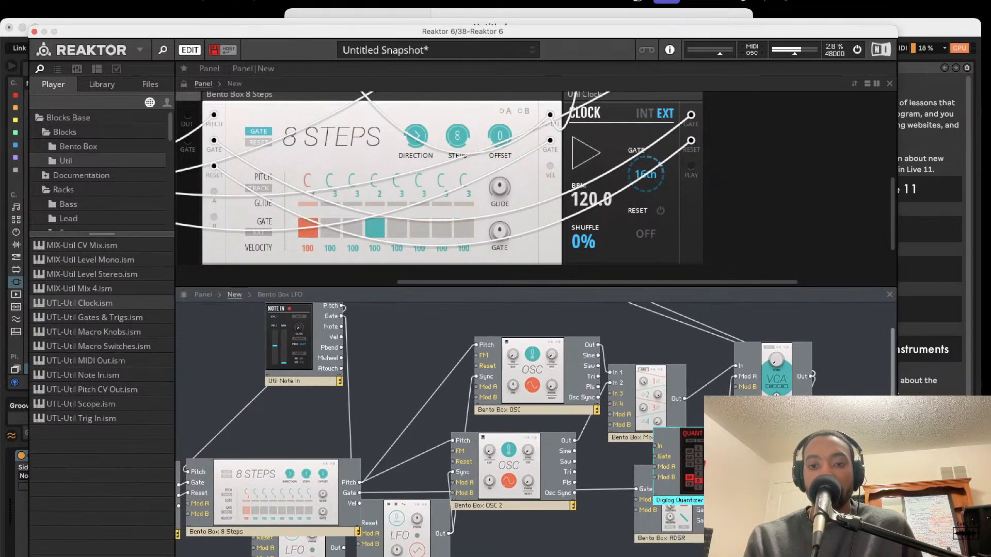
- Connect the Bento Box Mix output to the Digilog Quantizer's In and the quantizer's Out to the VCA's In
left_click_drag(718, 467, 764, 444)
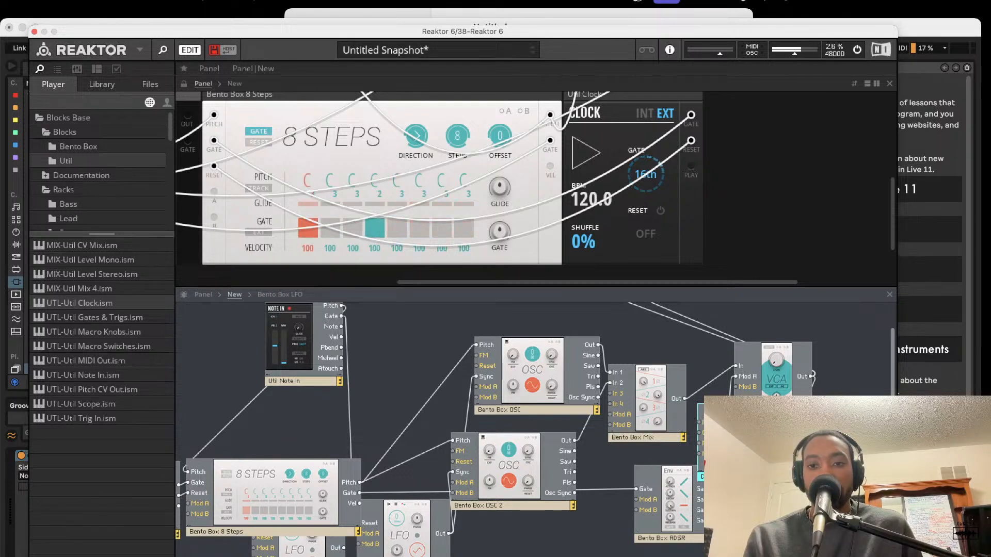
left_click_drag(699, 422, 679, 398)
left_click_drag(735, 451, 674, 489)
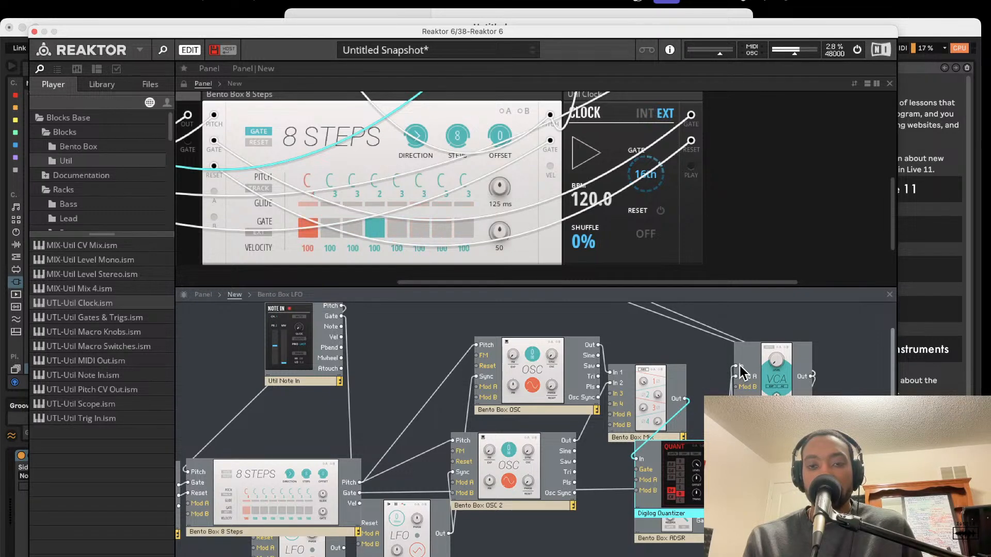
- Connect the 8 Steps Gate output to the Digilog Quantizer's Gate input
scroll(571, 246, "left", 5)
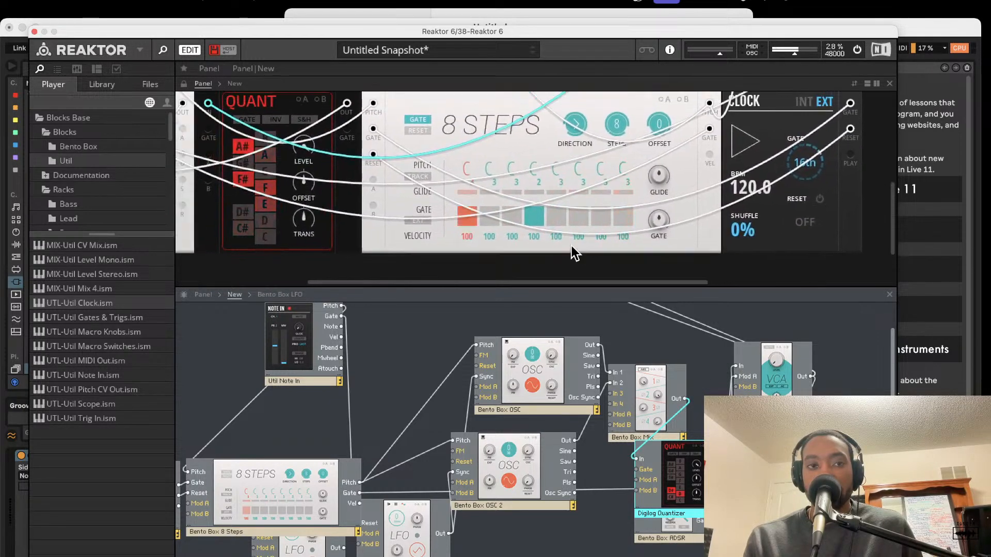
scroll(572, 253, "left", 4)
scroll(391, 240, "up", 3)
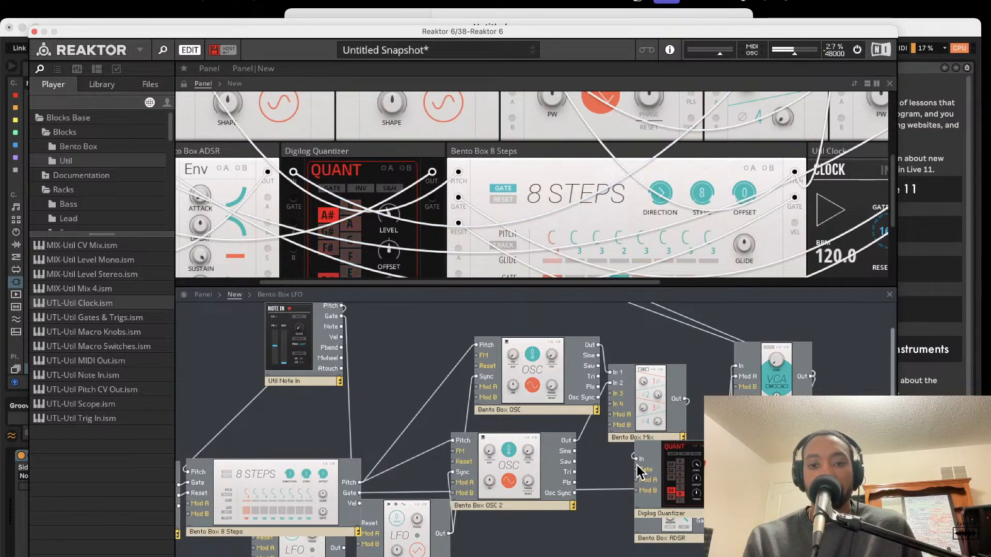
left_click_drag(639, 475, 351, 495)
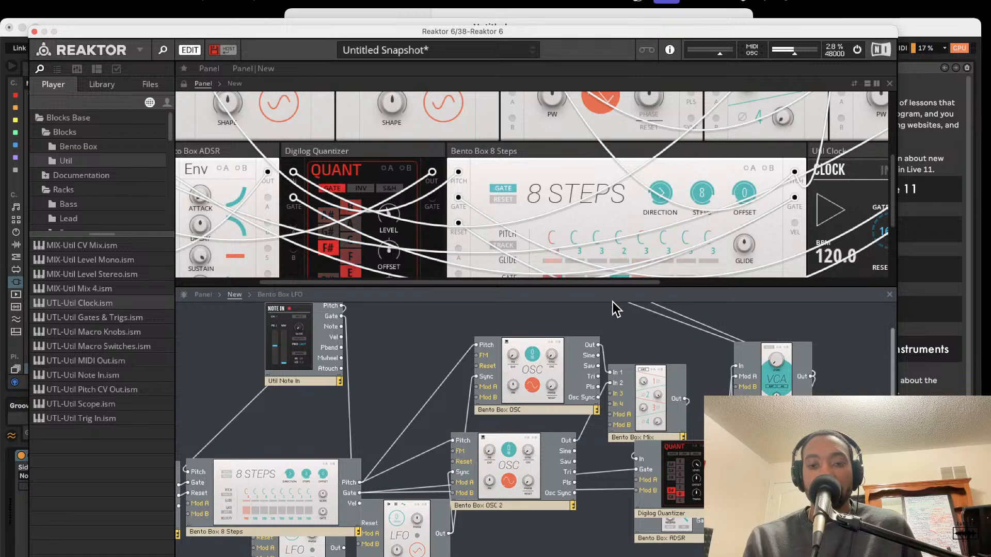
- Move the Digilog Quantizer up between the Mix and VCA, and set its Level to 35.5, Offset to 92.1 and Trans to -26
left_click_drag(717, 464, 740, 404)
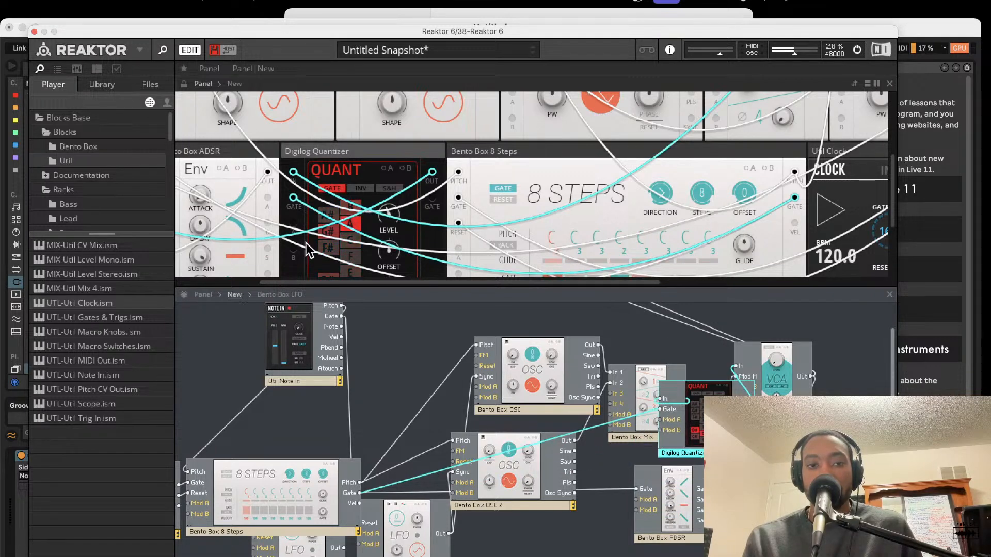
left_click(385, 219)
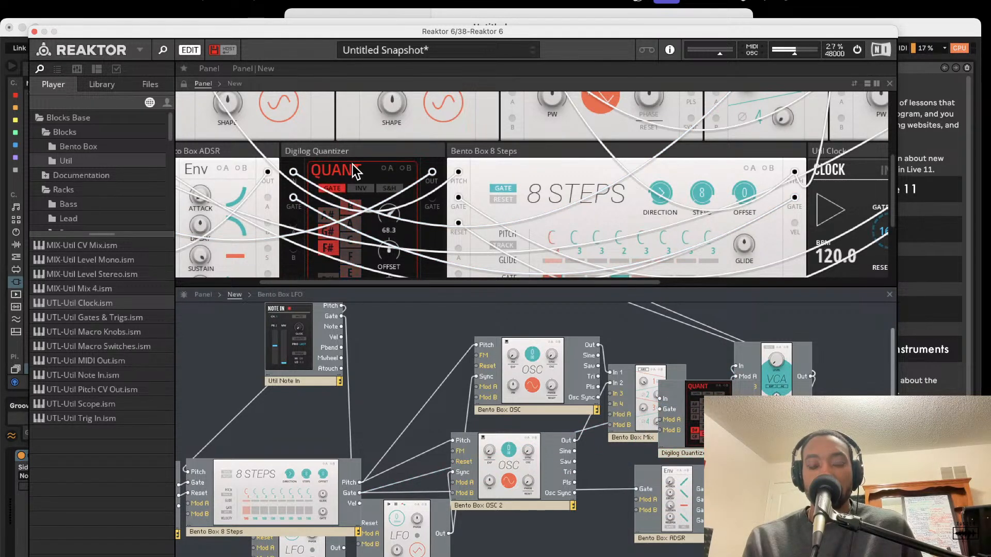
scroll(392, 222, "down", 3)
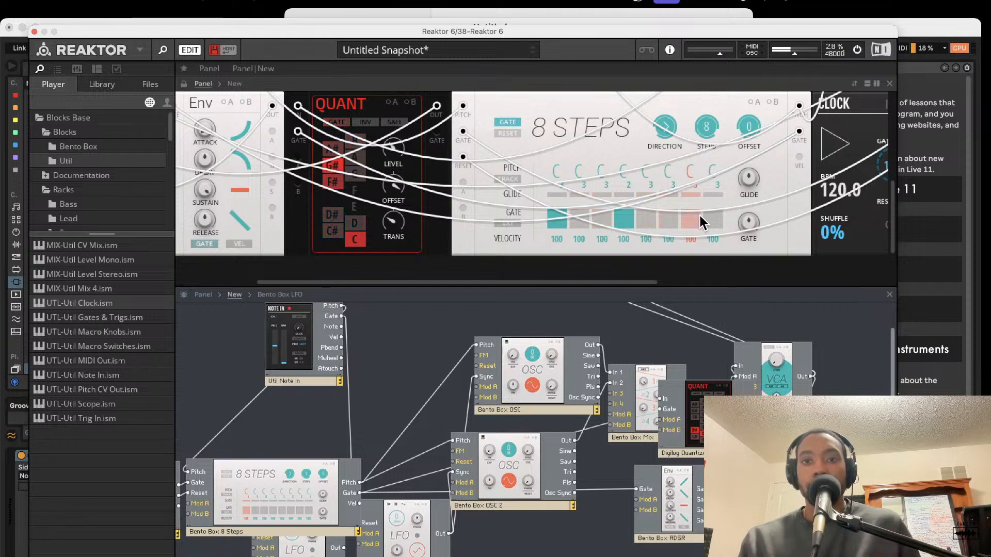
- Activate the sequencer's seventh and eighth steps, setting the seventh step's pitch to A# and the eighth's to F2
left_click_drag(690, 175, 690, 150)
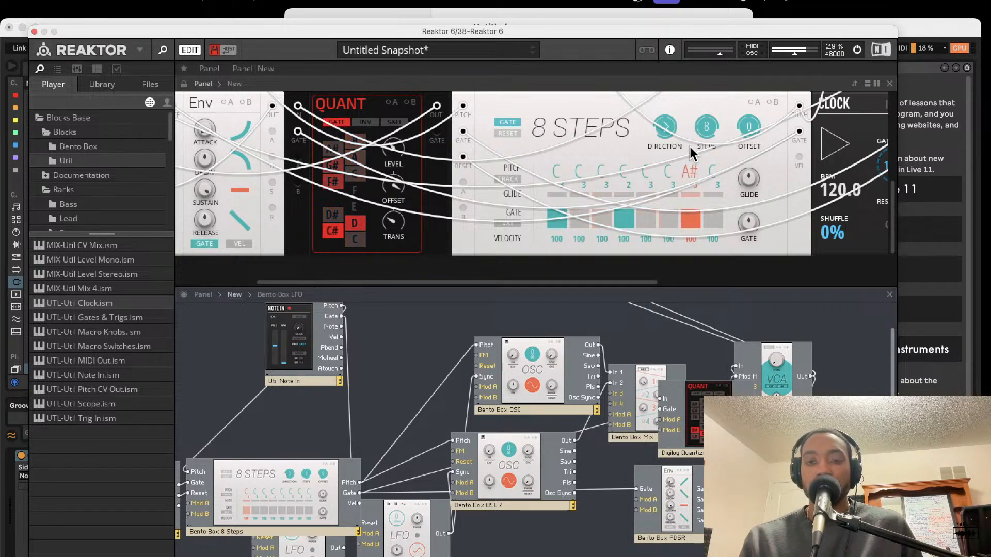
left_click(709, 212)
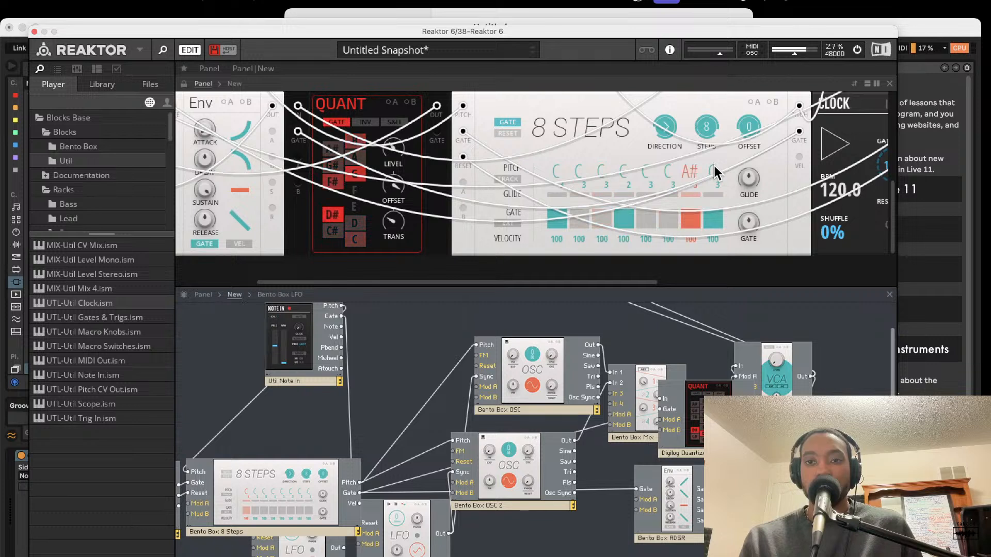
left_click_drag(714, 178, 721, 197)
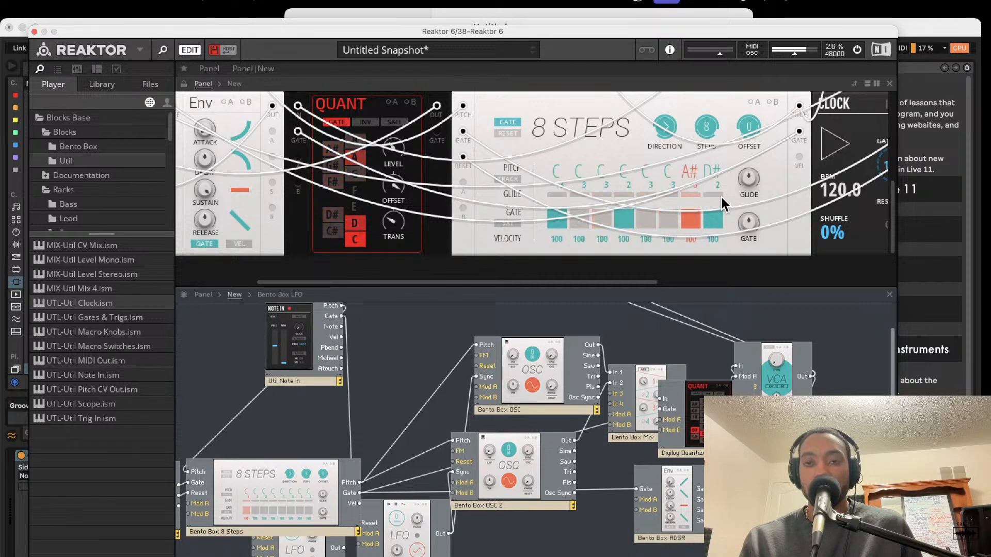
left_click_drag(721, 197, 717, 191)
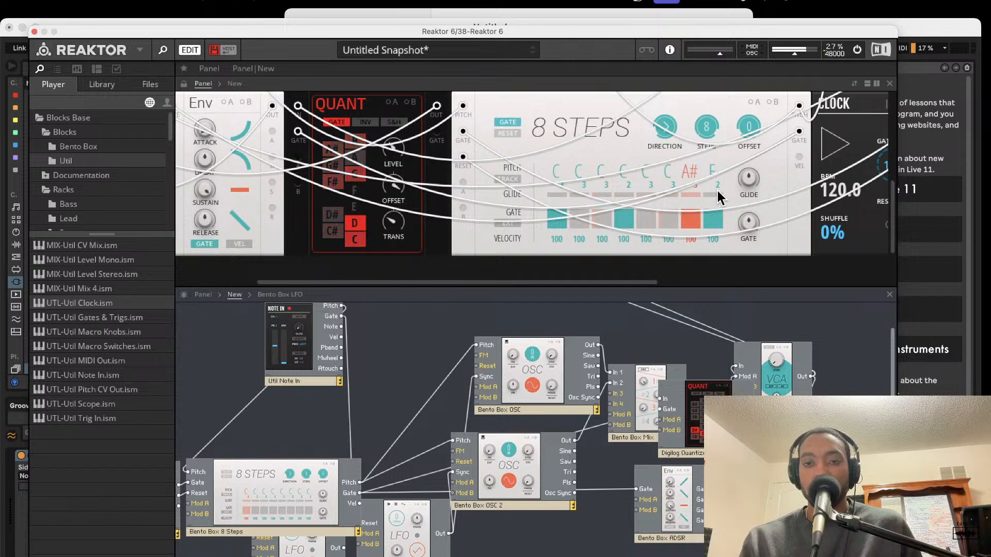
- Set the fifth step's velocity to 94 and activate the sixth step with velocity 84 and pitch E0, with Track enabled
left_click(580, 222)
left_click(580, 222)
left_click_drag(650, 247, 652, 261)
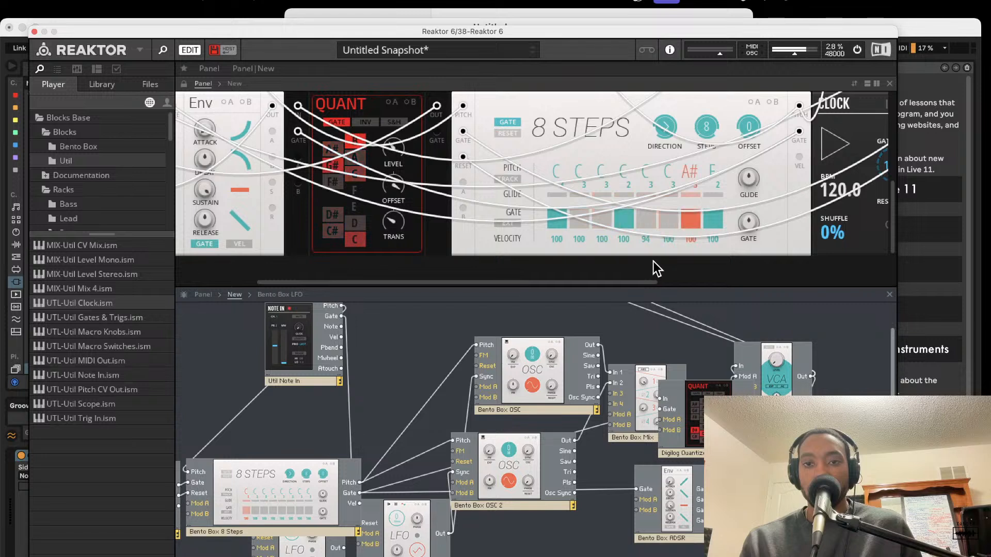
left_click_drag(668, 227, 687, 291)
left_click_drag(668, 169, 683, 251)
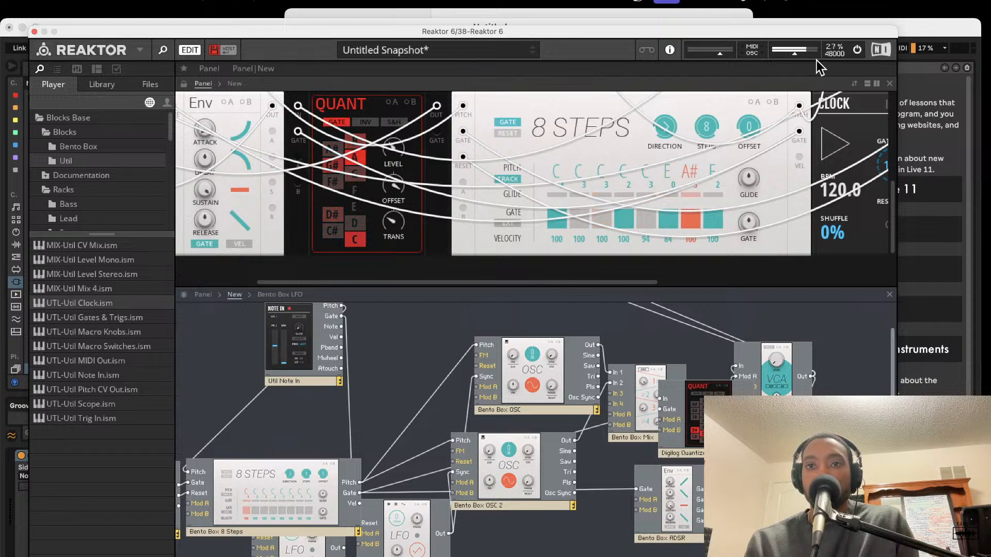
left_click(857, 49)
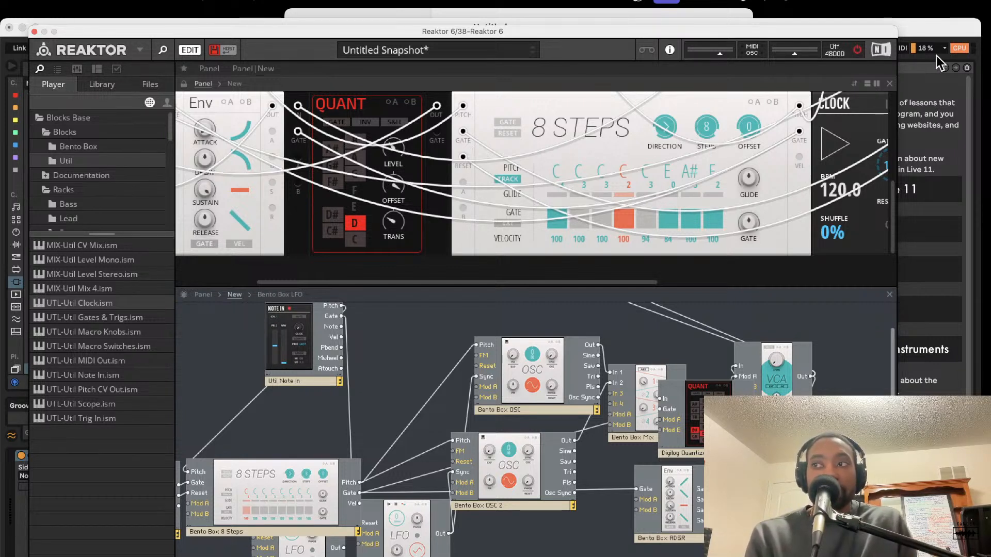
left_click(98, 146)
left_click(88, 161)
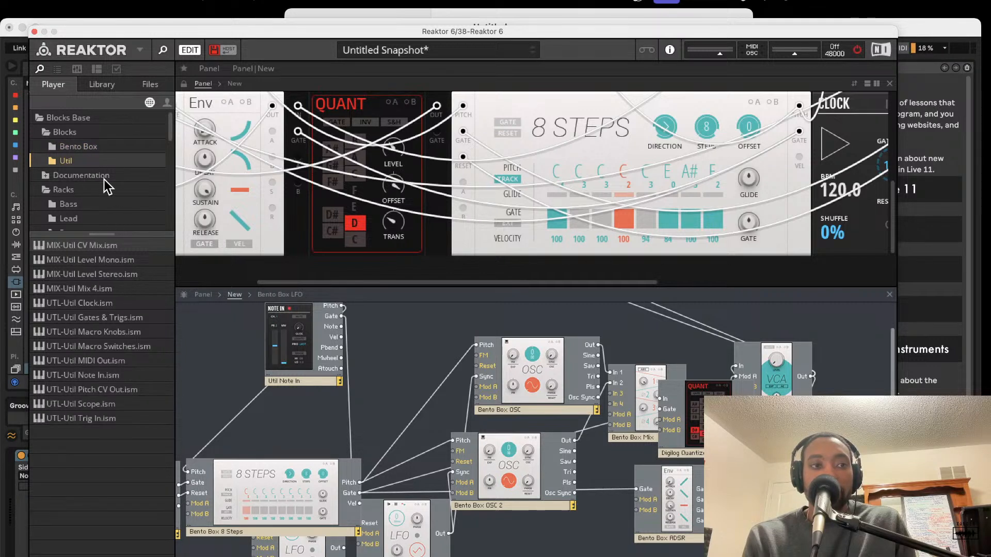
left_click(857, 50)
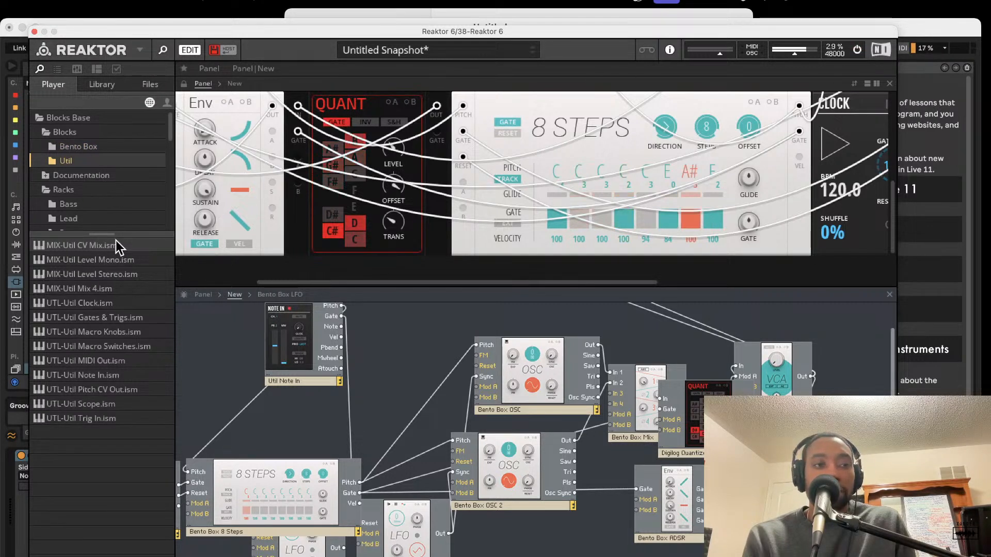
- Look through the Boutique, Digilog, Driver and Kodiak folders of Blocks Primes for another block
scroll(80, 209, "down", 3)
scroll(80, 208, "down", 4)
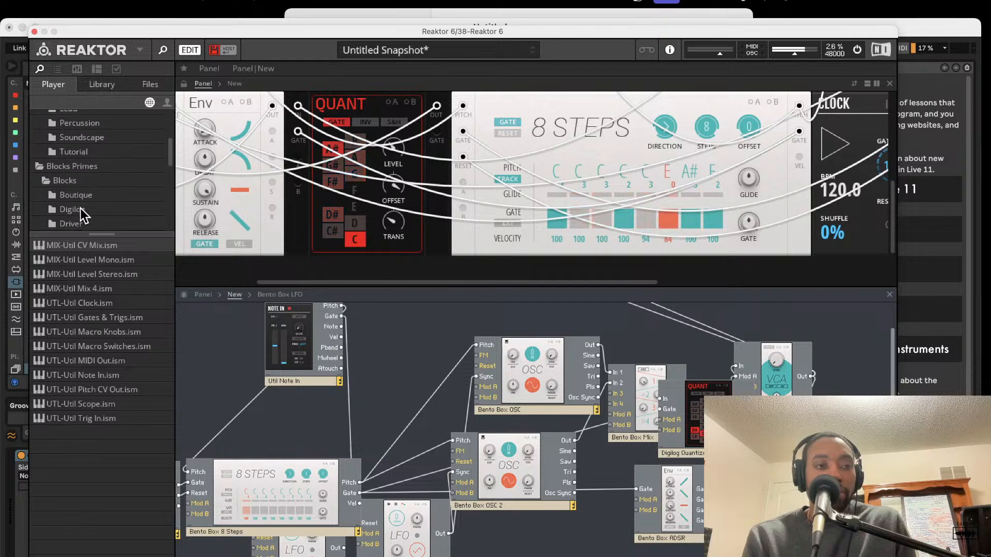
scroll(81, 209, "down", 3)
left_click(88, 190)
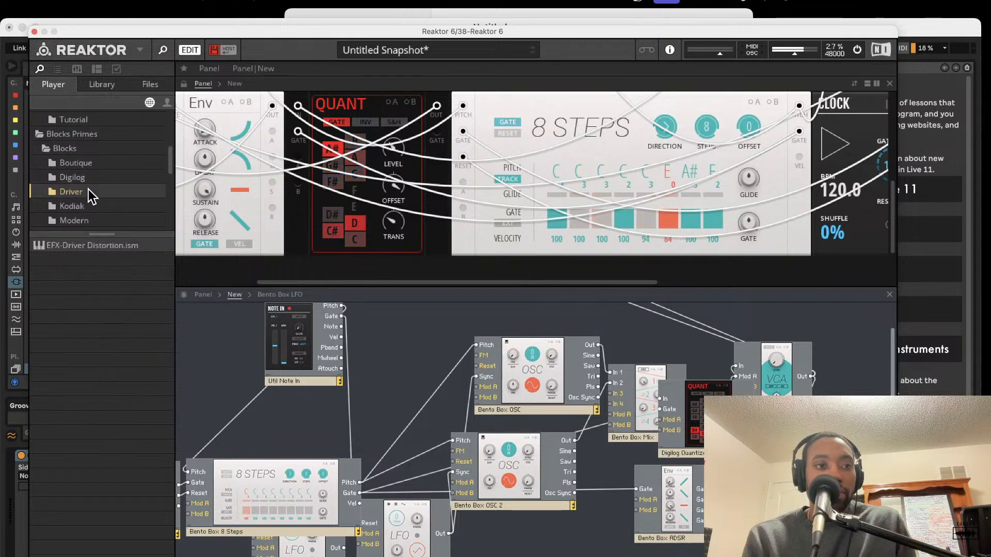
left_click(94, 176)
left_click(97, 164)
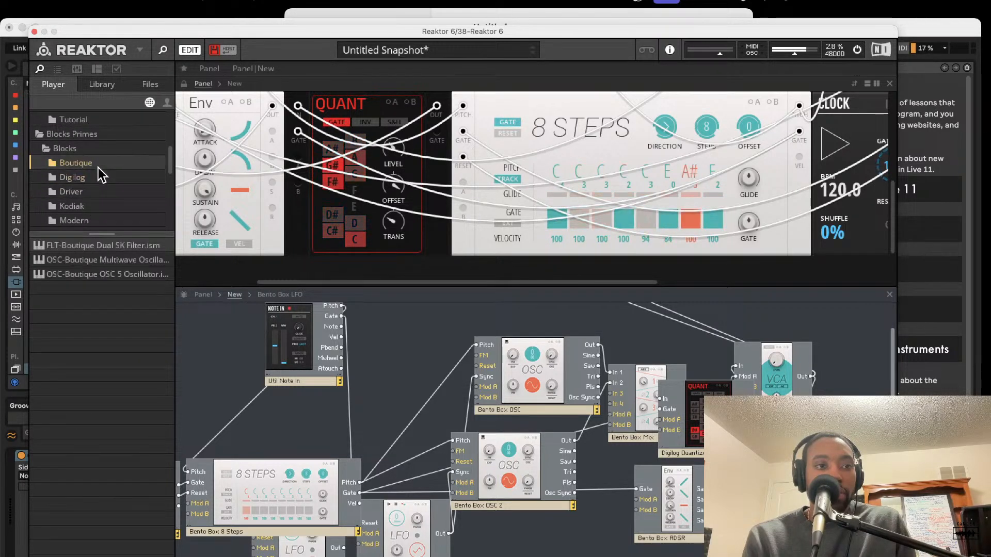
left_click(95, 178)
left_click(93, 188)
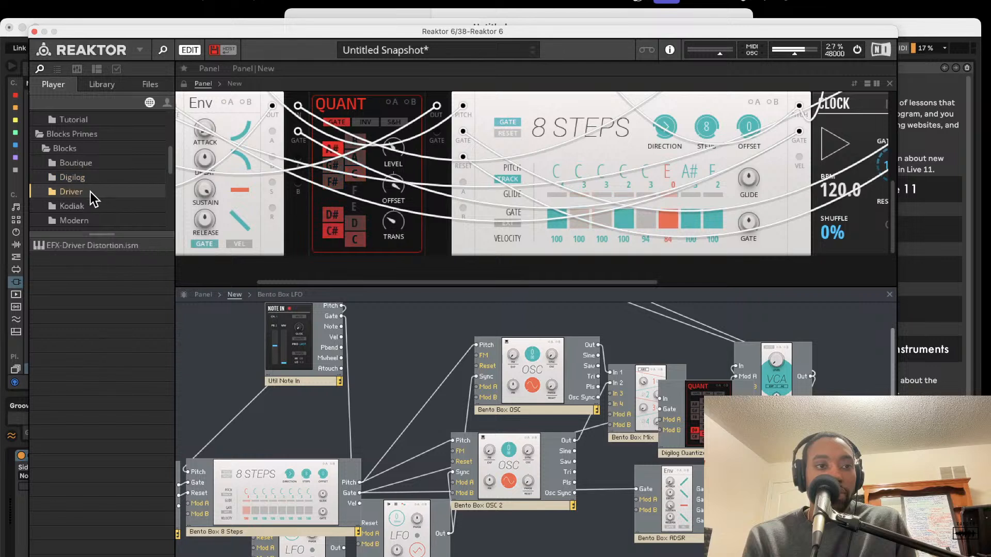
left_click(86, 200)
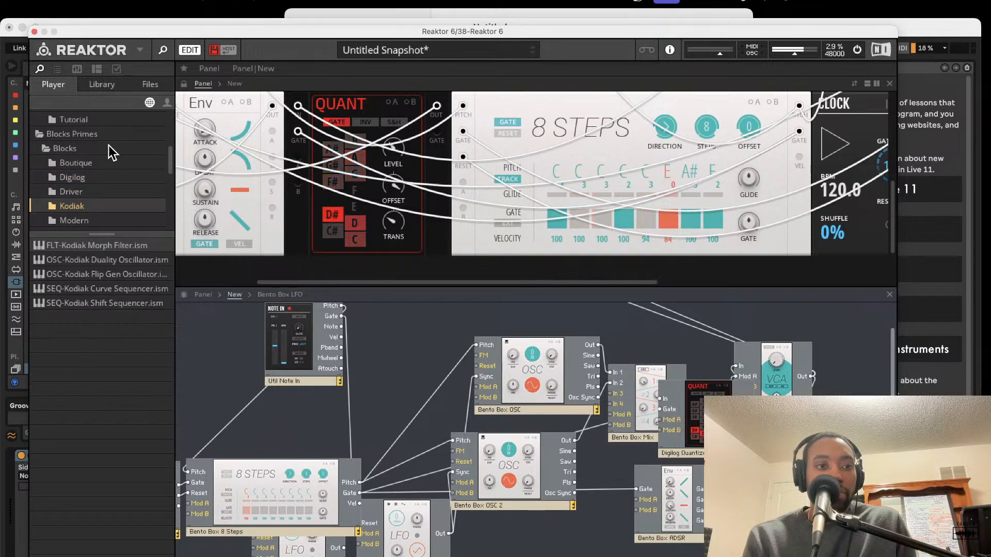
left_click(78, 177)
left_click(75, 191)
left_click(85, 163)
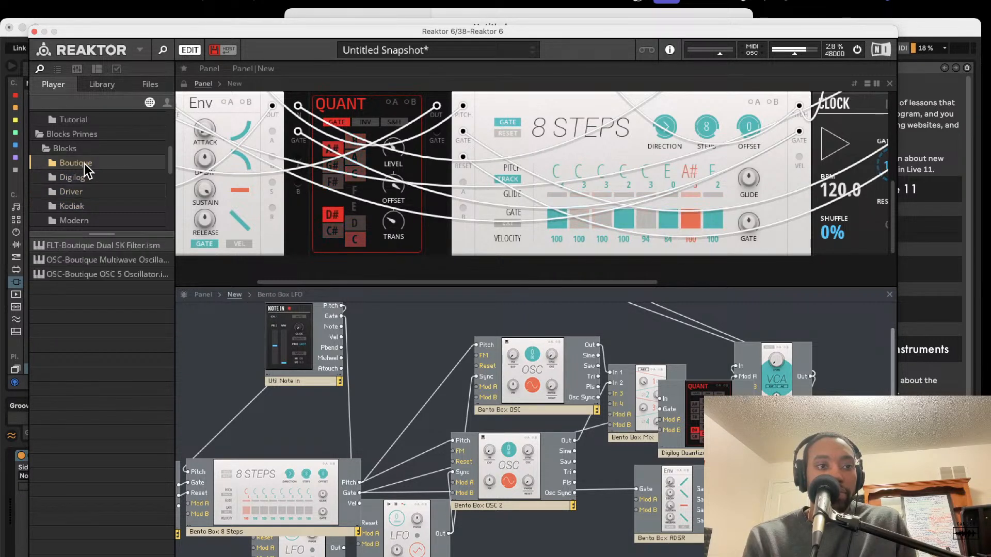
- Add the Rounds Delay block from Blocks Primes to the structure near the VCA and bring the output terminals into view
scroll(86, 184, "down", 4)
scroll(87, 184, "down", 3)
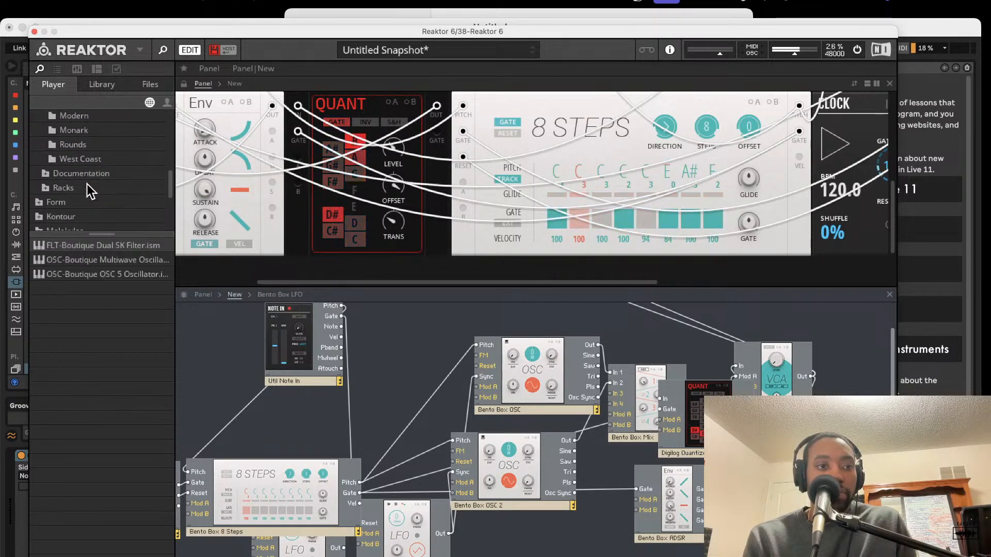
left_click(79, 145)
left_click_drag(98, 249, 727, 418)
scroll(728, 418, "up", 2)
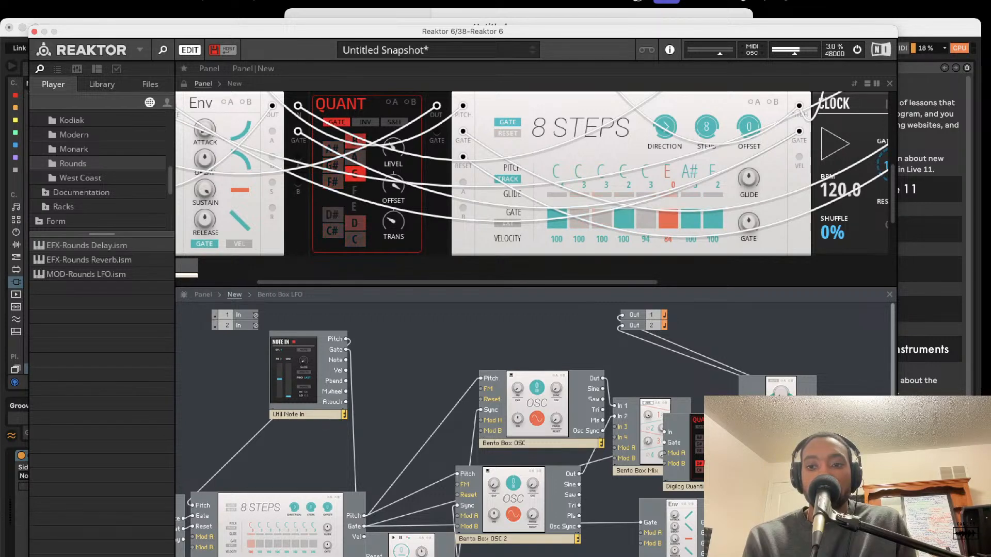
scroll(566, 308, "right", 5)
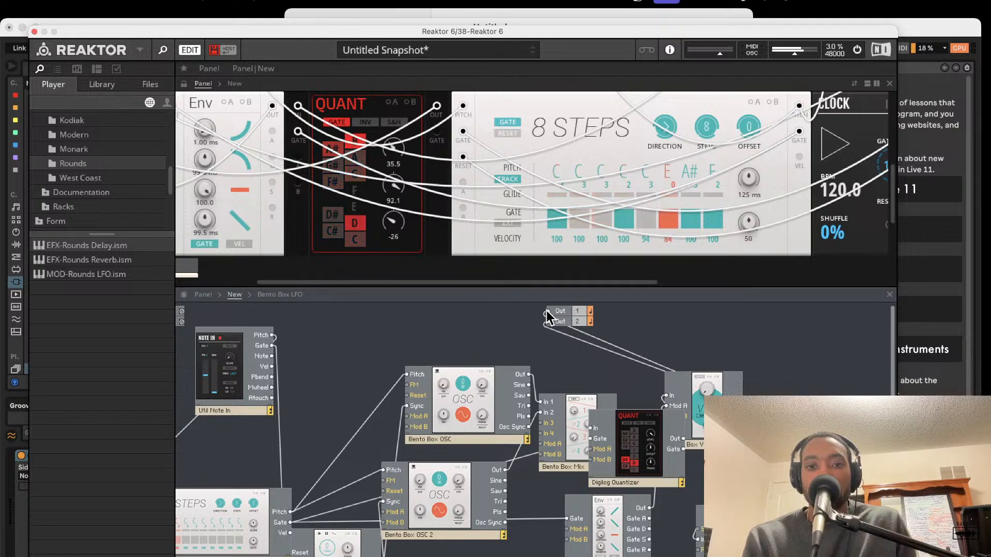
- Replace the wire into Out 2 with a new one from the Rounds Delay's right output and raise the master level slightly
scroll(680, 261, "down", 3)
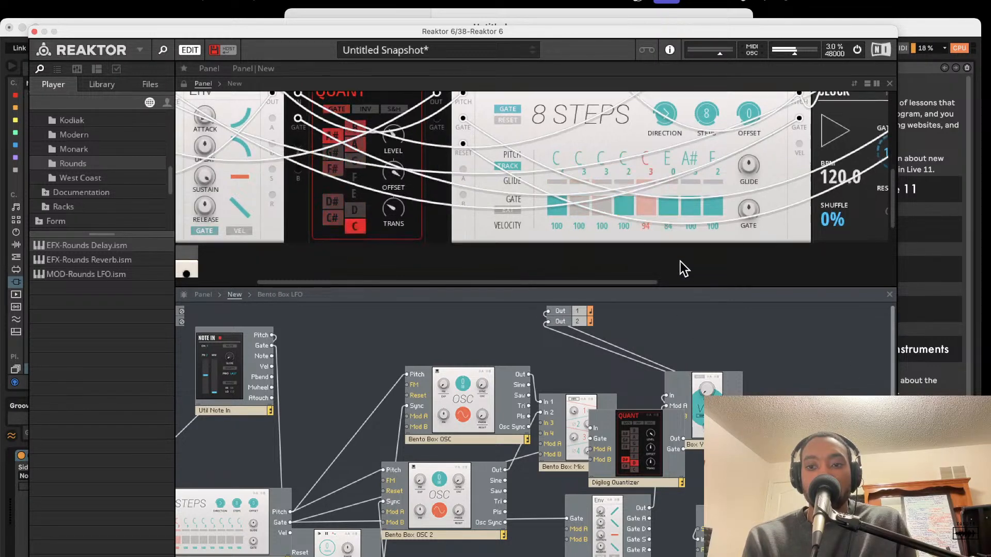
scroll(567, 309, "up", 1)
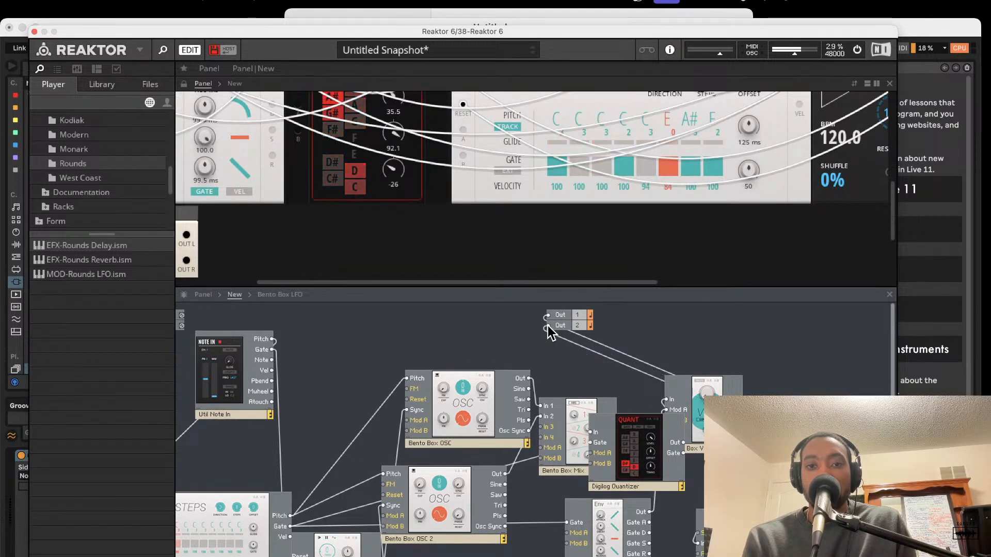
left_click(637, 370)
key("Delete")
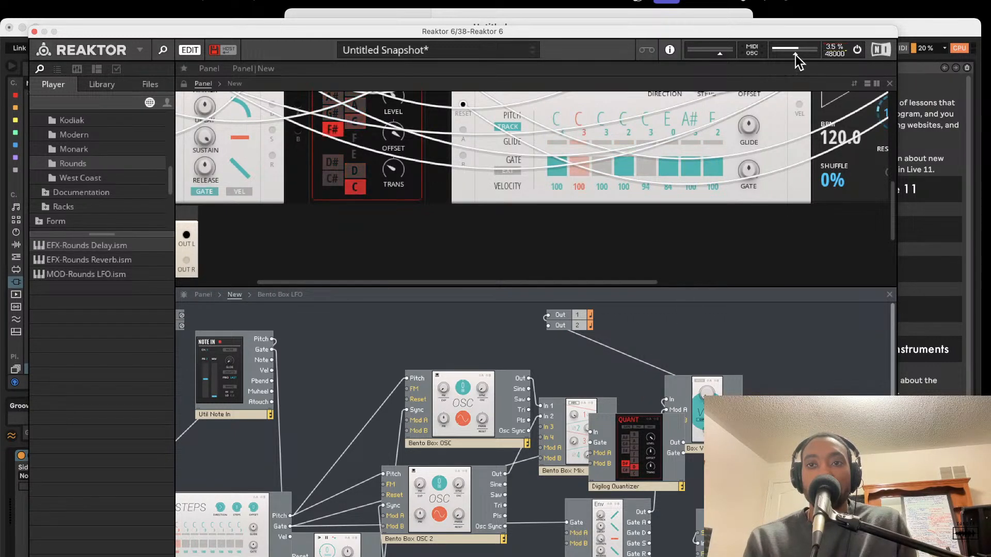
left_click_drag(794, 54, 800, 55)
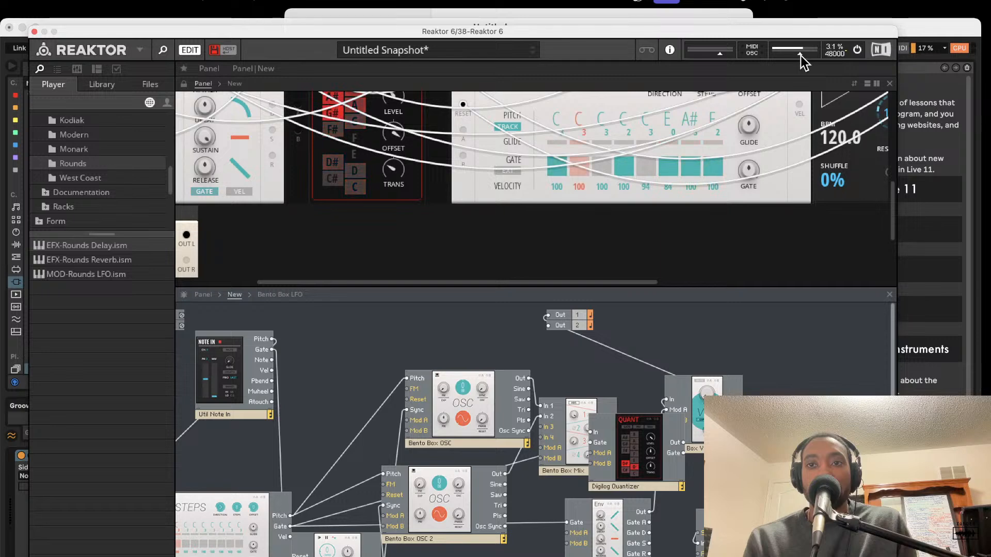
left_click_drag(754, 352, 745, 345)
left_click_drag(732, 402, 541, 320)
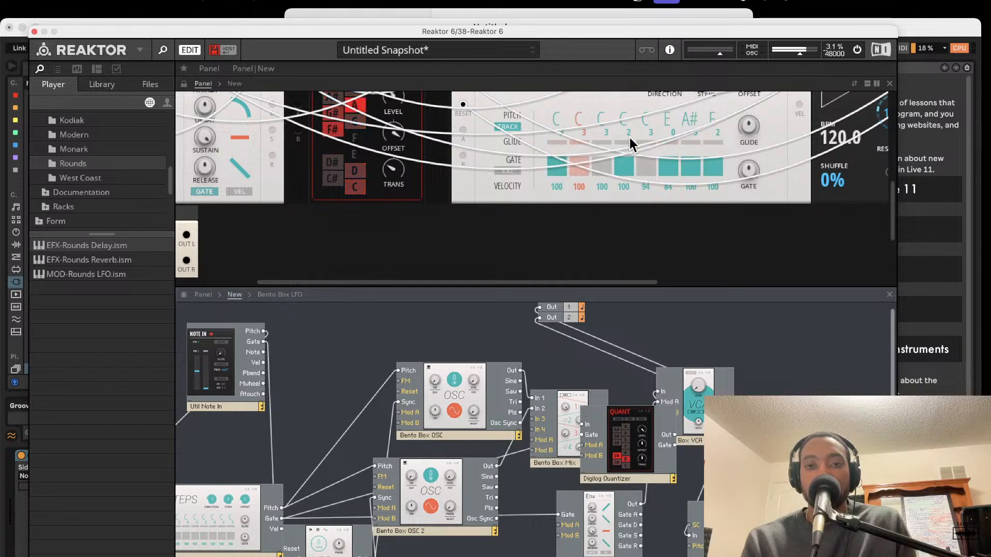
- Set the Rounds Delay's feedback to 57.5 and lower its mix to 11.7
scroll(629, 135, "up", 5)
scroll(632, 145, "up", 1)
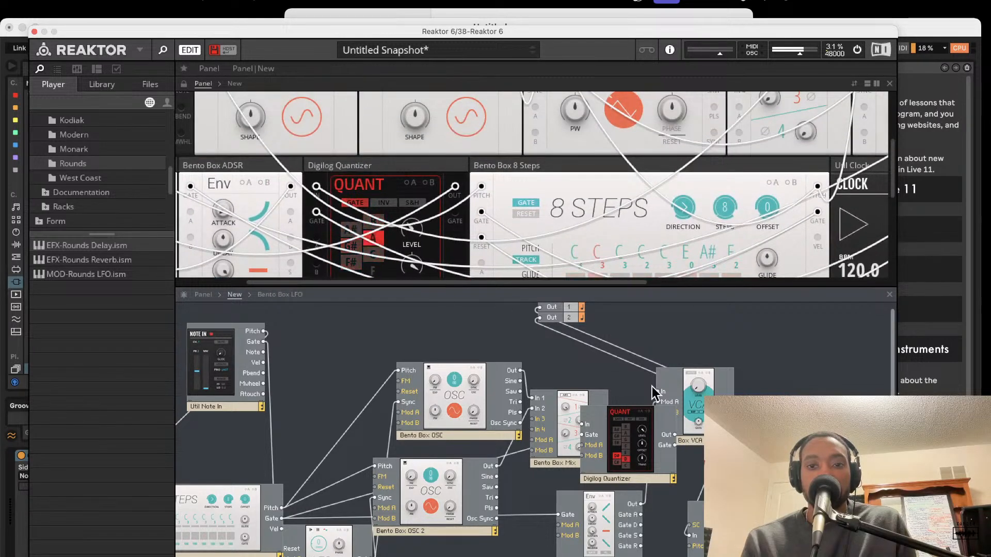
scroll(609, 354, "down", 3)
scroll(696, 237, "down", 5)
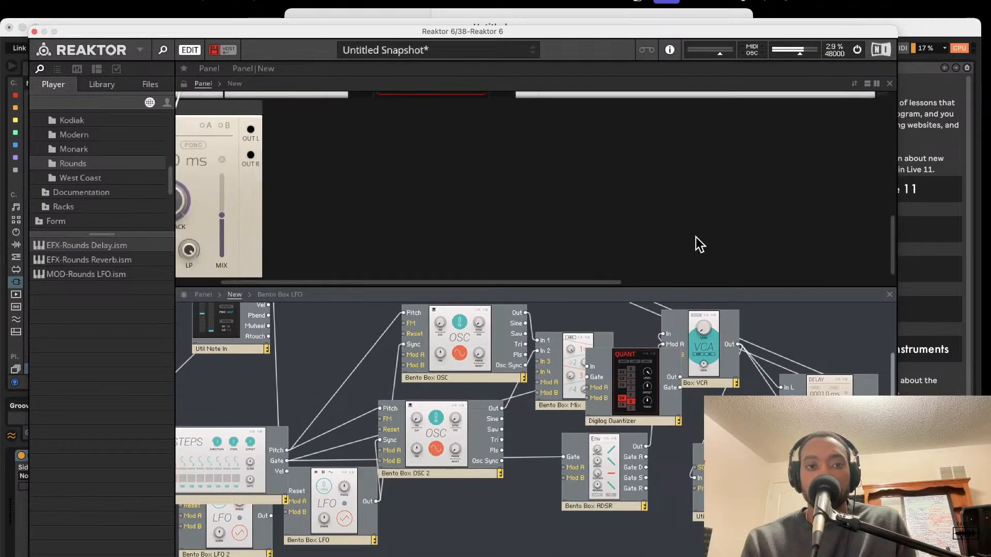
scroll(330, 222, "up", 1)
left_click_drag(245, 204, 270, 272)
scroll(284, 253, "up", 1)
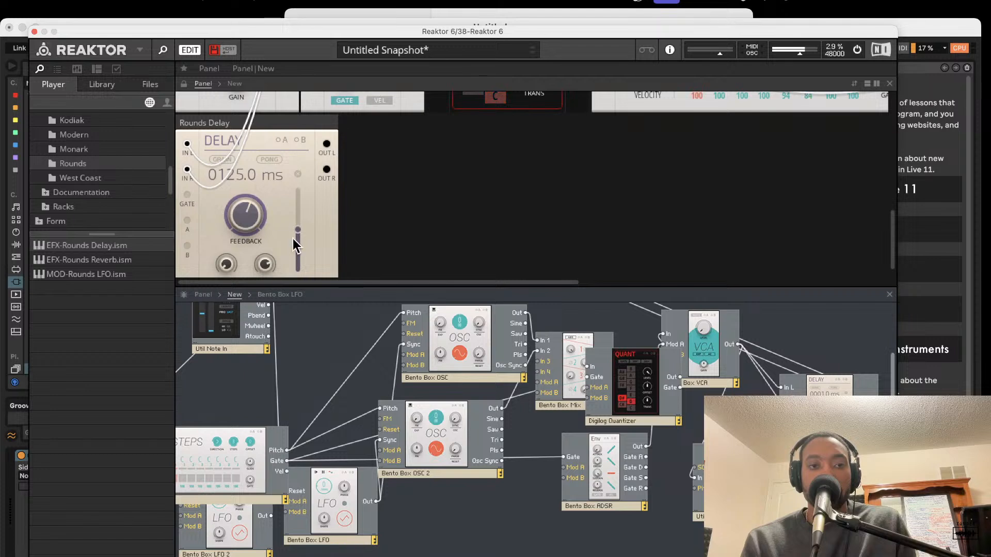
left_click_drag(303, 237, 298, 326)
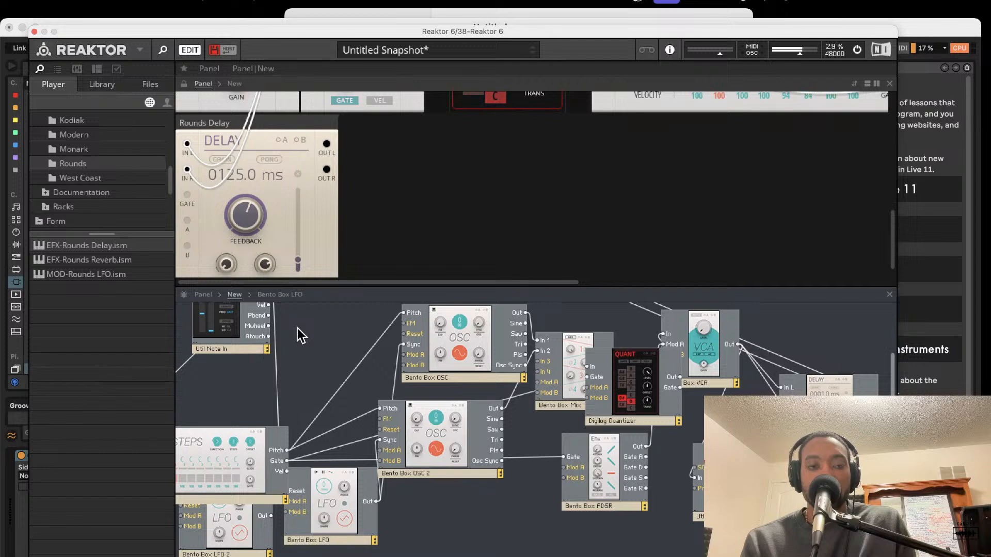
scroll(243, 235, "down", 2)
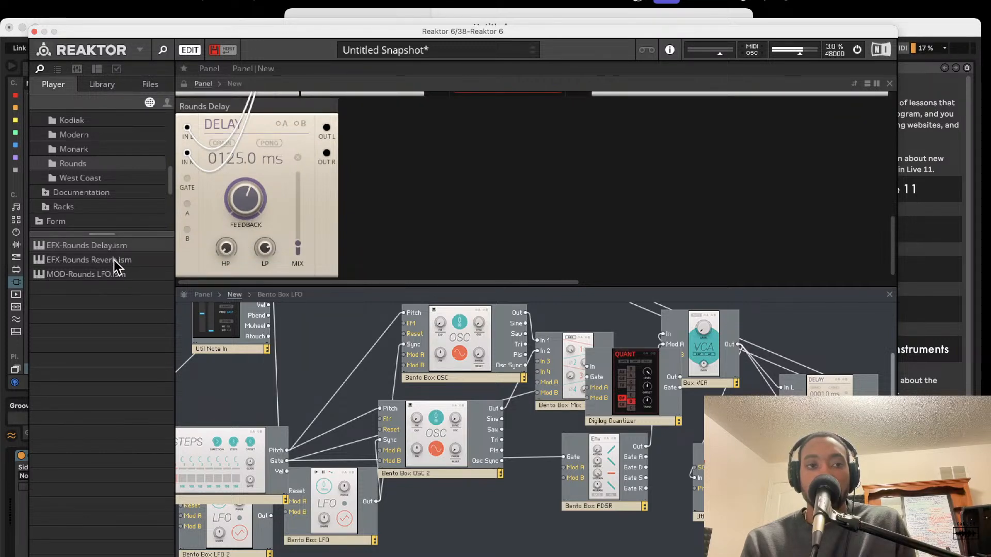
- Add the Rounds Reverb block to the structure and wire the Rounds Delay's left and right outputs into its inputs
left_click_drag(110, 257, 448, 309)
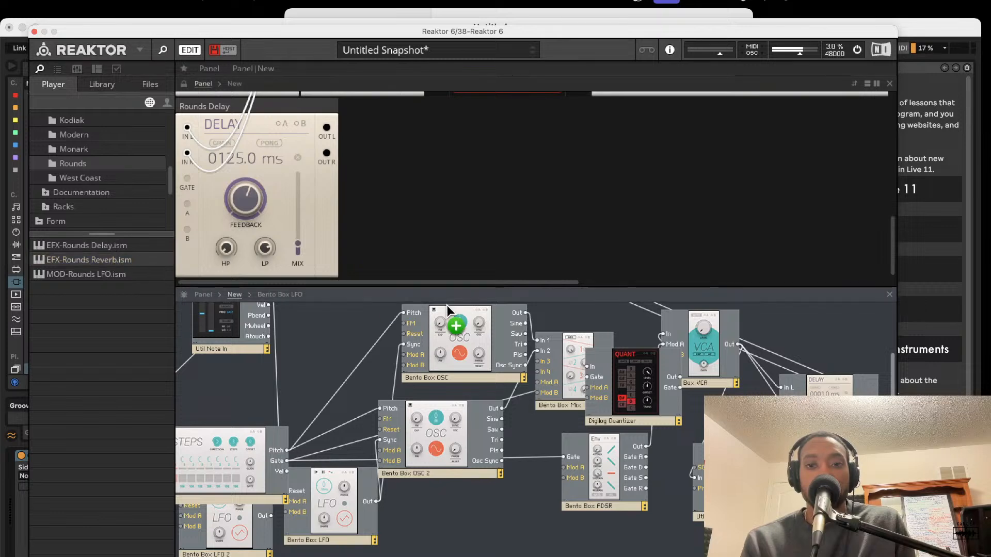
scroll(535, 427, "right", 4)
scroll(536, 427, "up", 1)
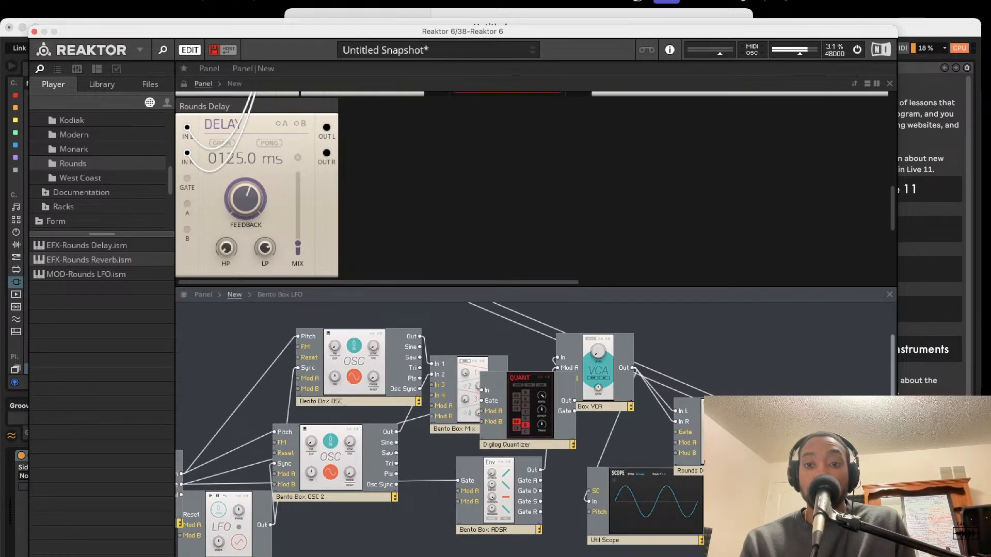
left_click_drag(327, 127, 277, 277)
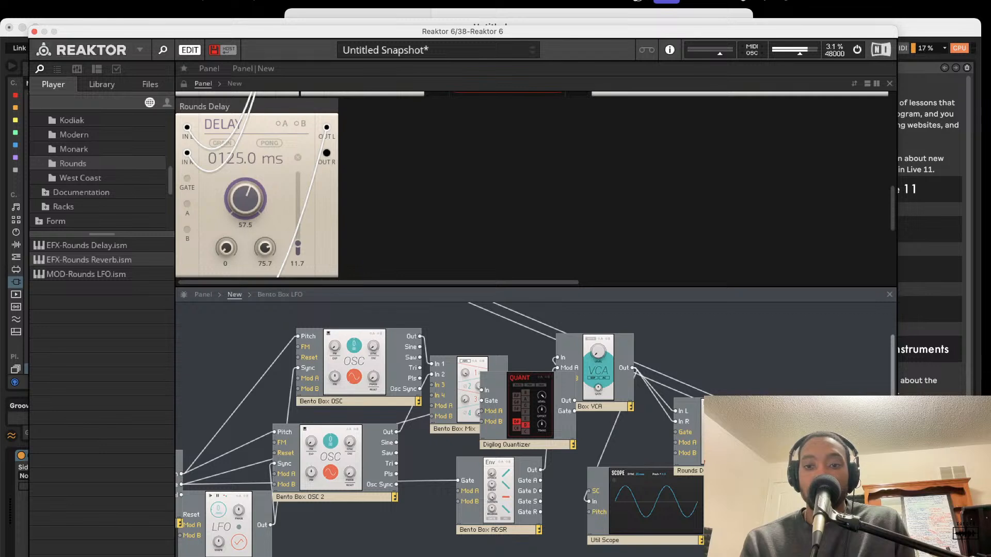
- Connect the Rounds Reverb's left and right outputs to the Out 1 and Out 2 terminals
left_click_drag(784, 422, 410, 319)
scroll(841, 426, "right", 1)
scroll(841, 426, "up", 1)
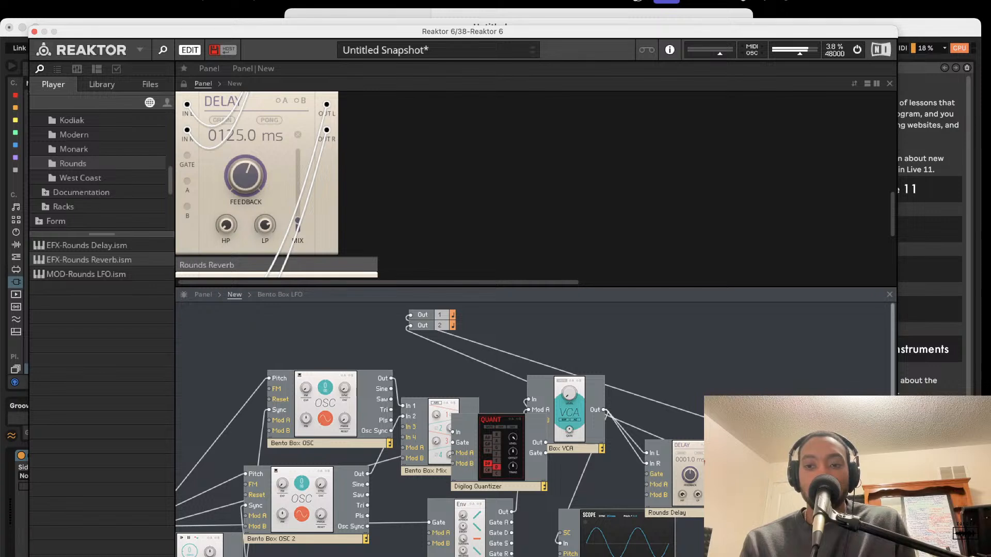
left_click_drag(658, 382, 408, 324)
- Adjust the Rounds Reverb's feedback and lower its mix level
scroll(462, 201, "down", 5)
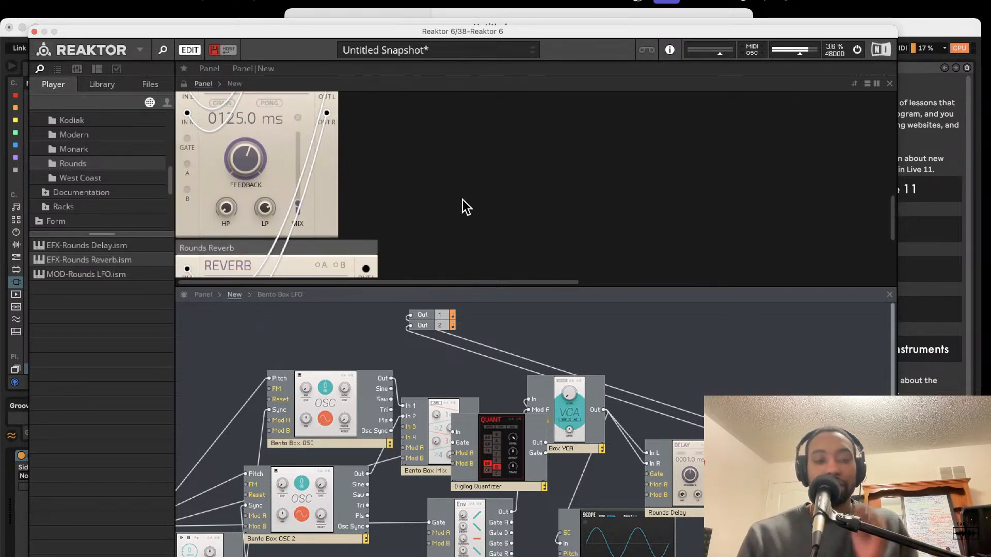
scroll(462, 201, "down", 3)
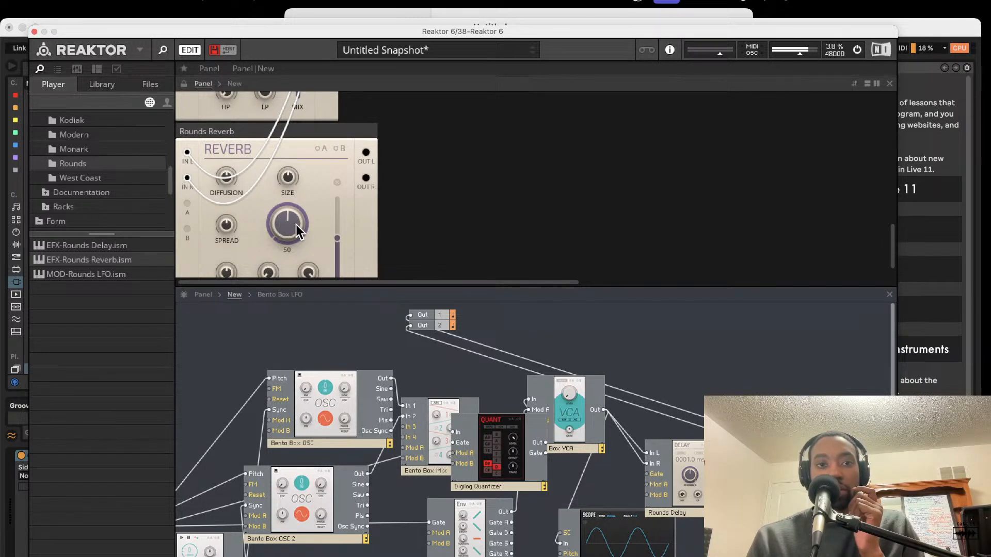
left_click_drag(300, 212, 305, 180)
scroll(305, 177, "up", 1)
left_click_drag(299, 222, 315, 284)
left_click_drag(338, 240, 351, 305)
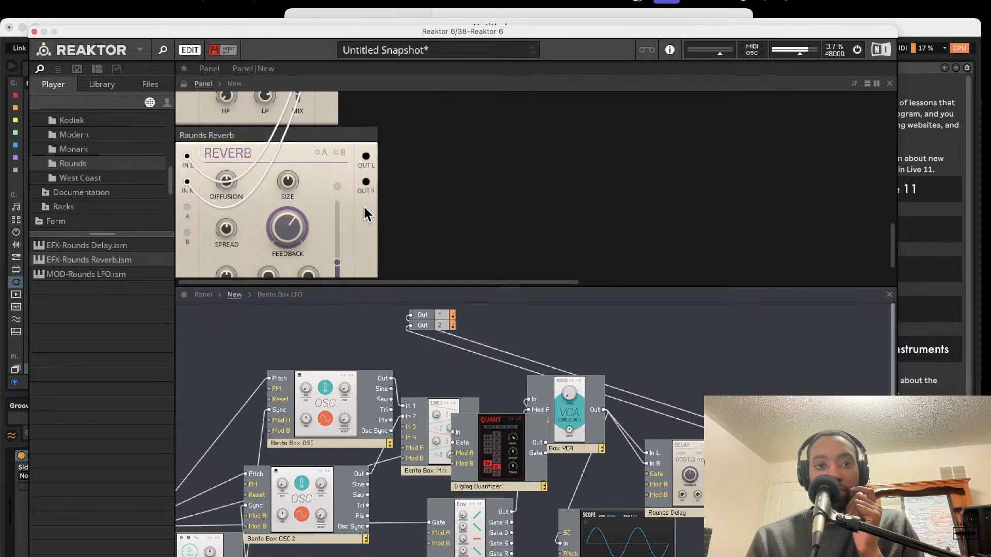
- Set the Bento Box ADSR's sustain to 56.8
scroll(363, 205, "down", 1)
scroll(361, 204, "up", 5)
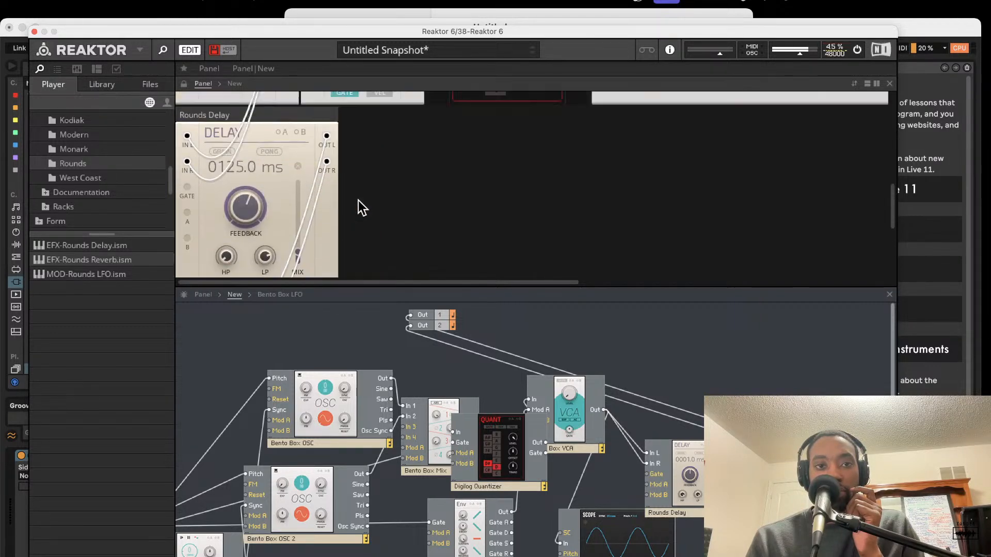
scroll(361, 207, "up", 7)
scroll(344, 150, "down", 3)
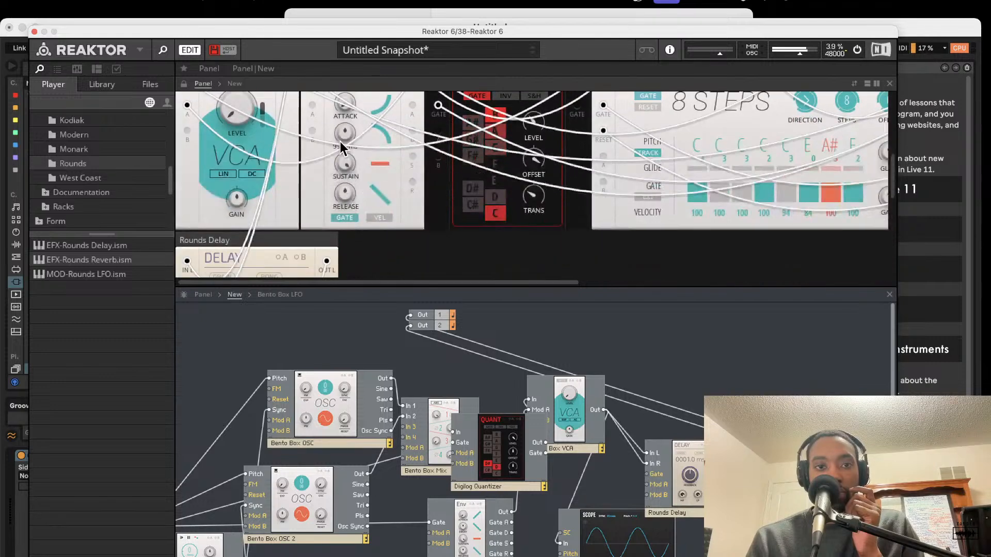
scroll(341, 147, "up", 1)
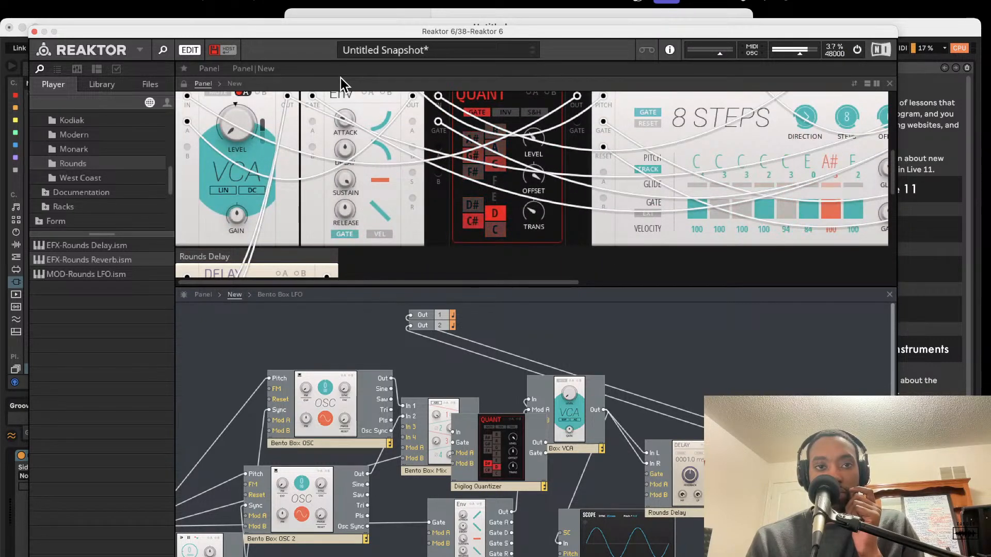
left_click_drag(343, 115, 350, 250)
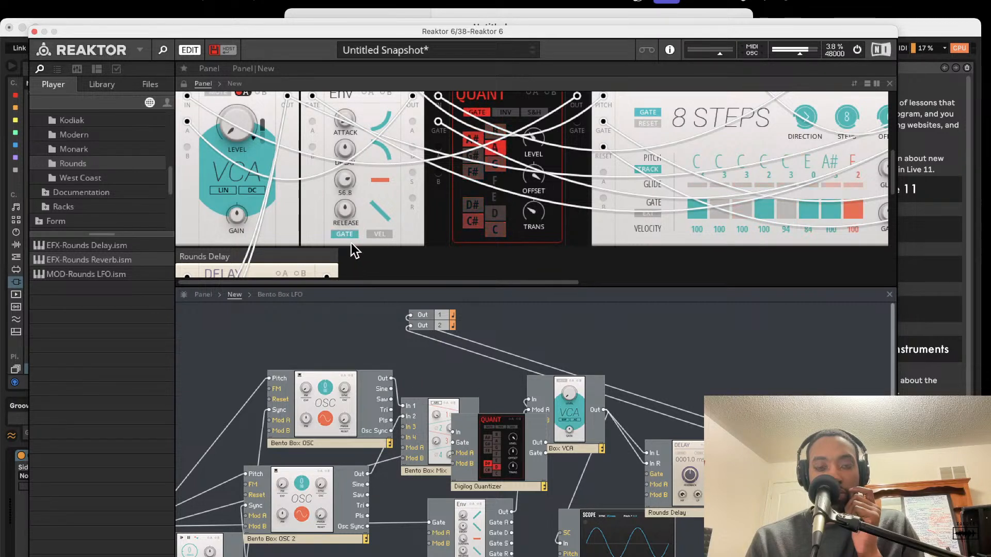
scroll(655, 152, "up", 2)
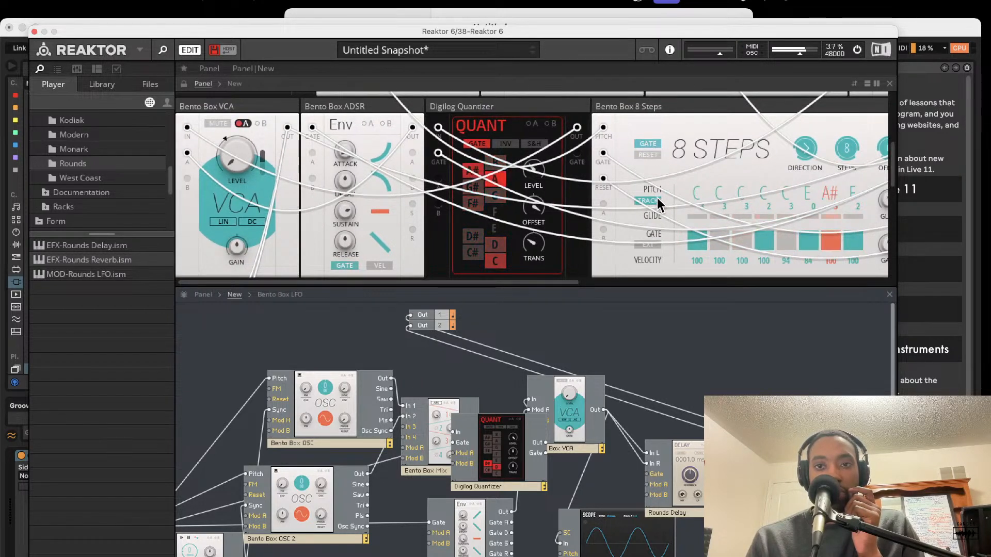
- Turn off the 8 Steps sequencer's Track option and set its fifth step's pitch to F#2
left_click_drag(530, 182, 516, 143)
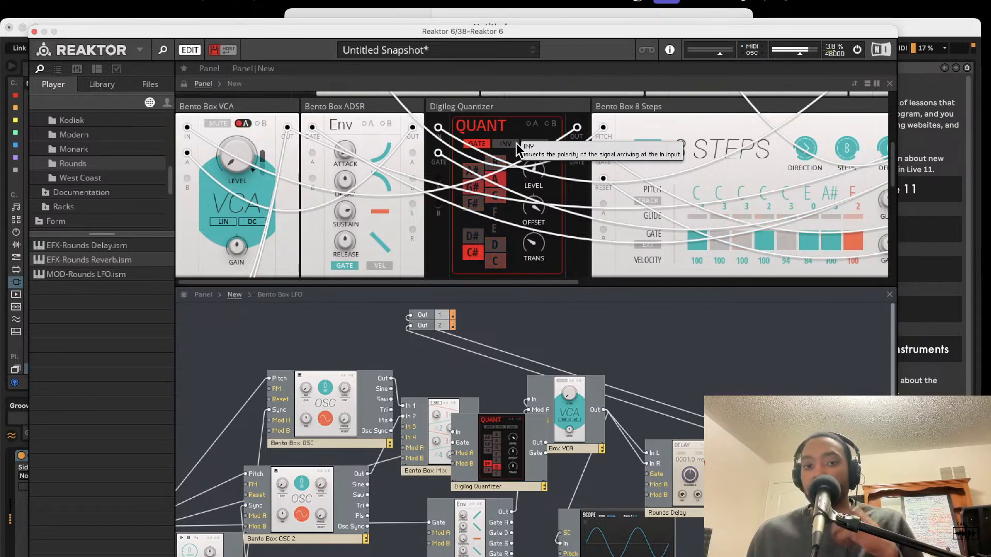
left_click(788, 241)
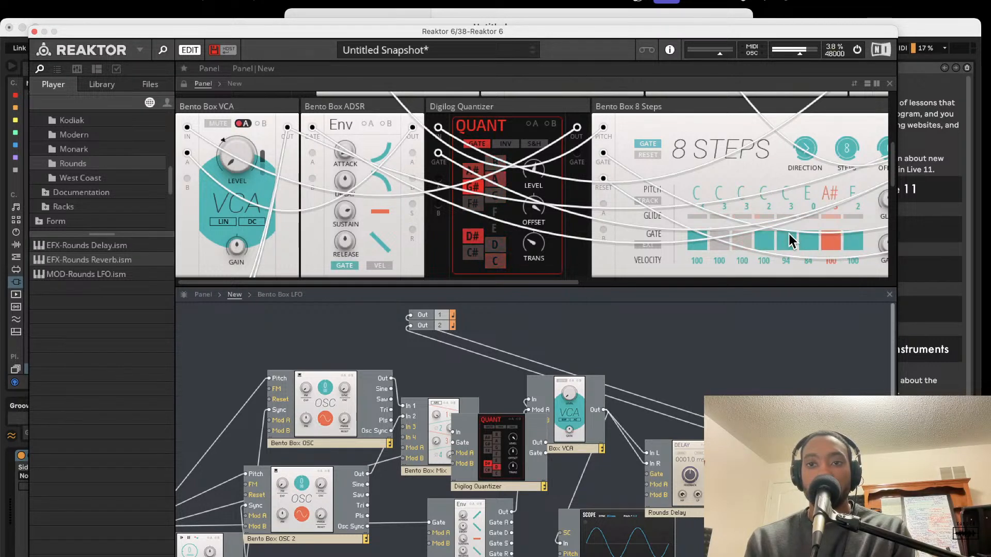
mouse_move(784, 195)
left_mouse_down()
mouse_move(783, 166)
mouse_move(798, 221)
mouse_move(792, 211)
left_mouse_up()
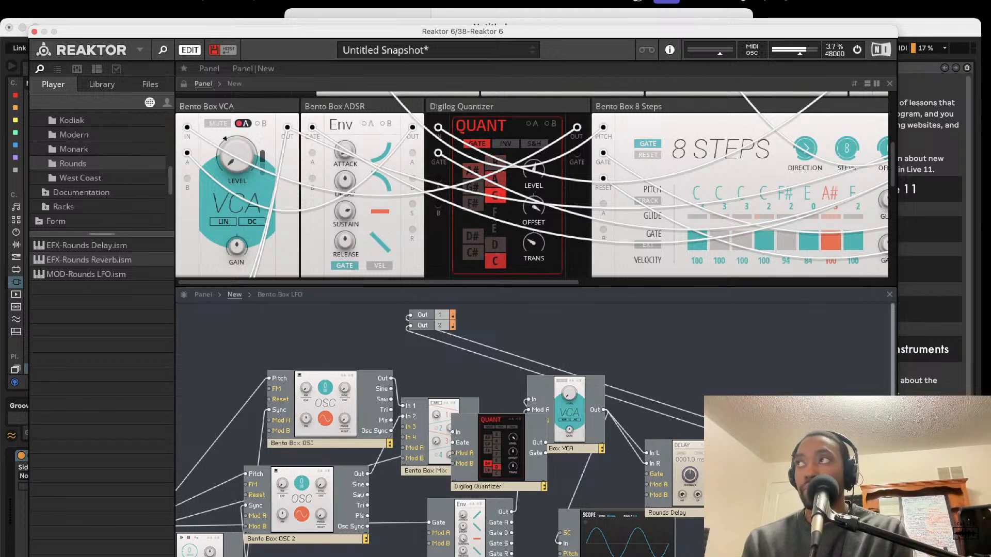
- Set the sequencer's first step pitch to A, the fourth step's to D1 and the sixth step's to D-2
key("super+Tab")
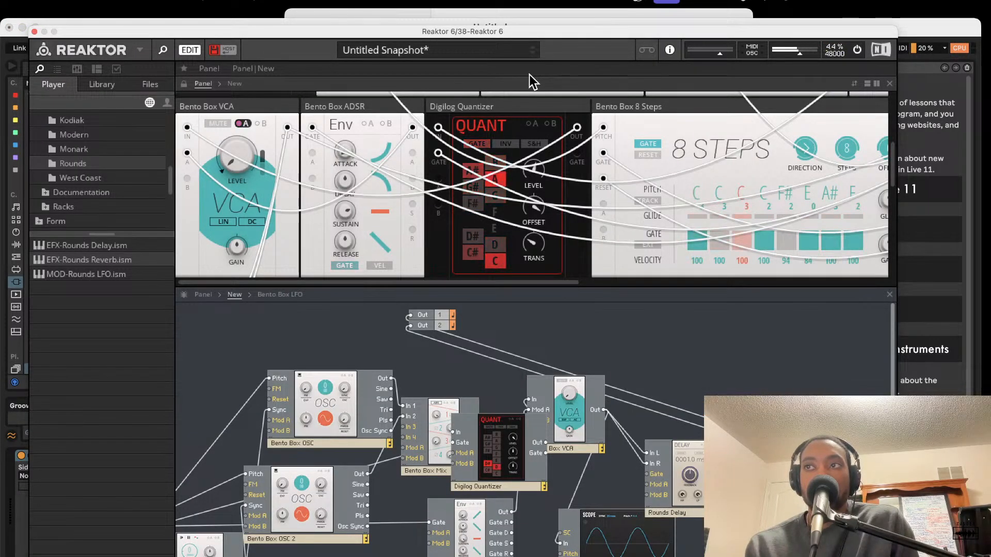
scroll(748, 181, "right", 3)
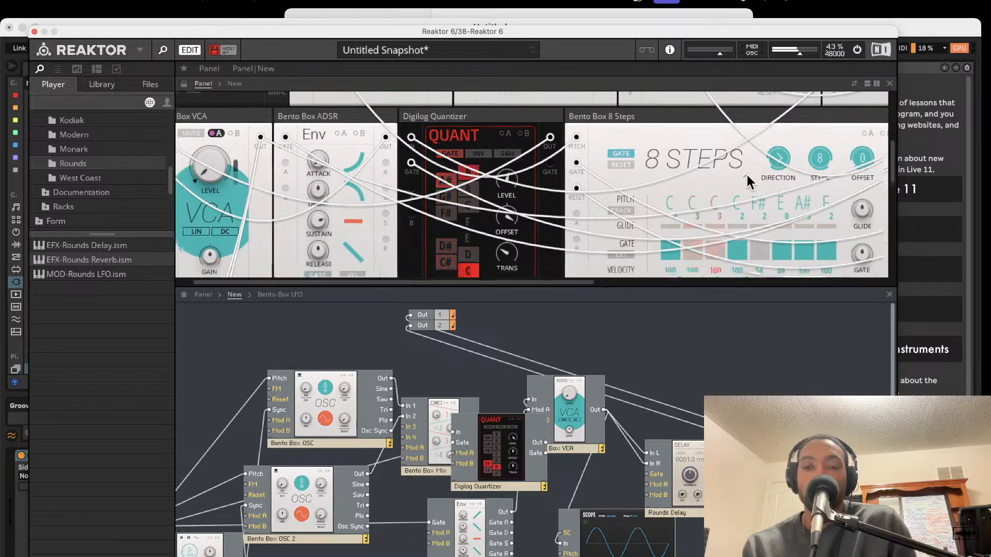
left_click_drag(666, 200, 664, 240)
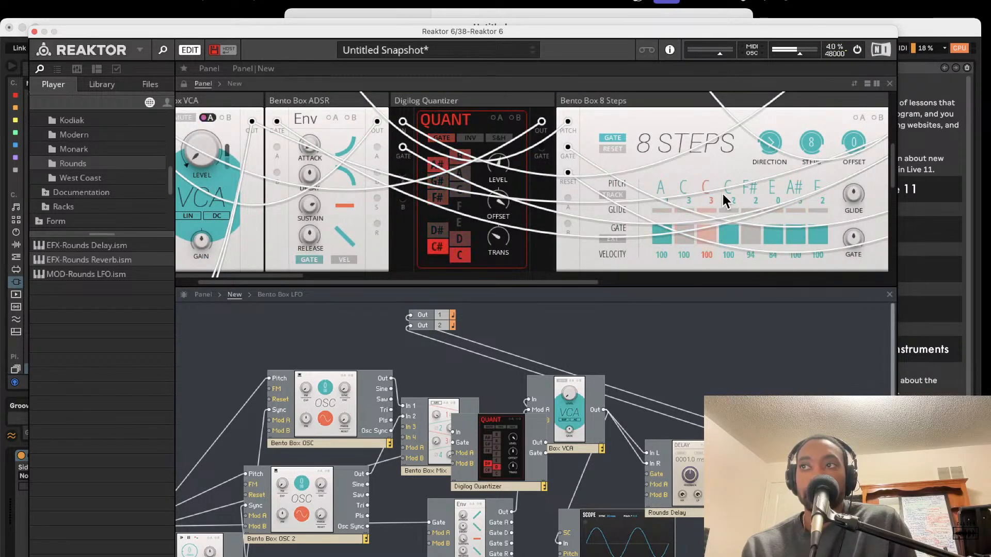
left_click_drag(732, 190, 791, 253)
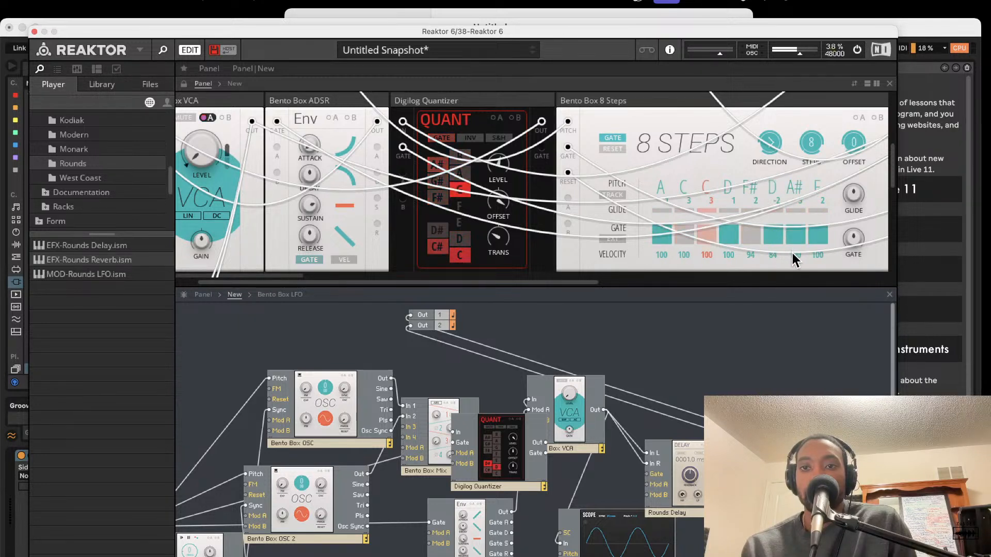
- Set the sequencer's seventh step pitch to C and the eighth step's to G3, keeping the seventh step's gate on
left_click_drag(797, 193, 816, 156)
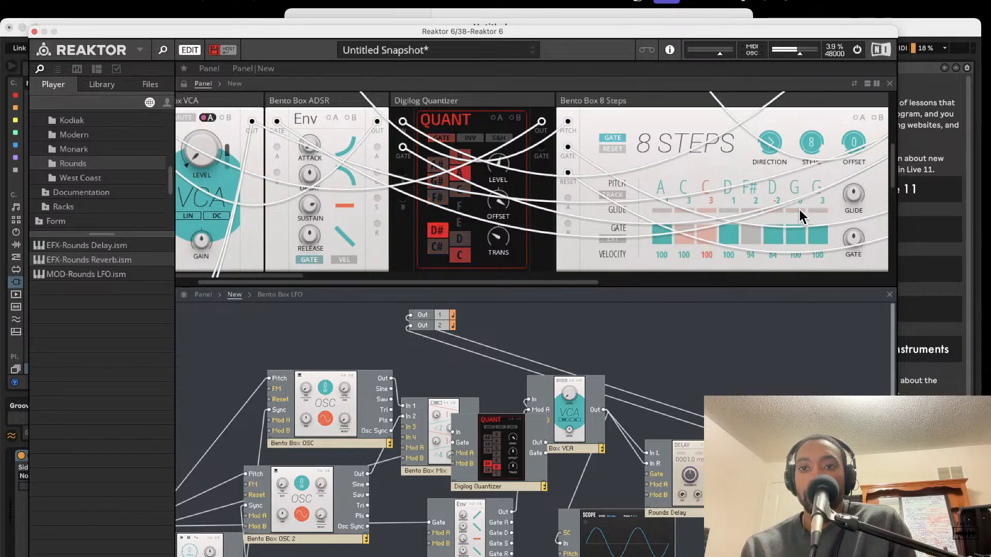
left_click_drag(798, 185, 790, 165)
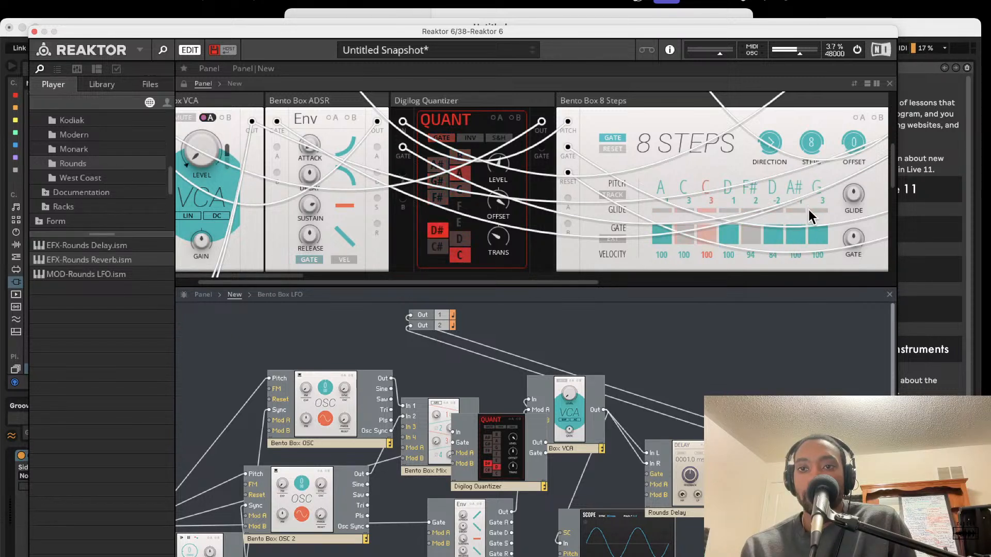
left_click(802, 233)
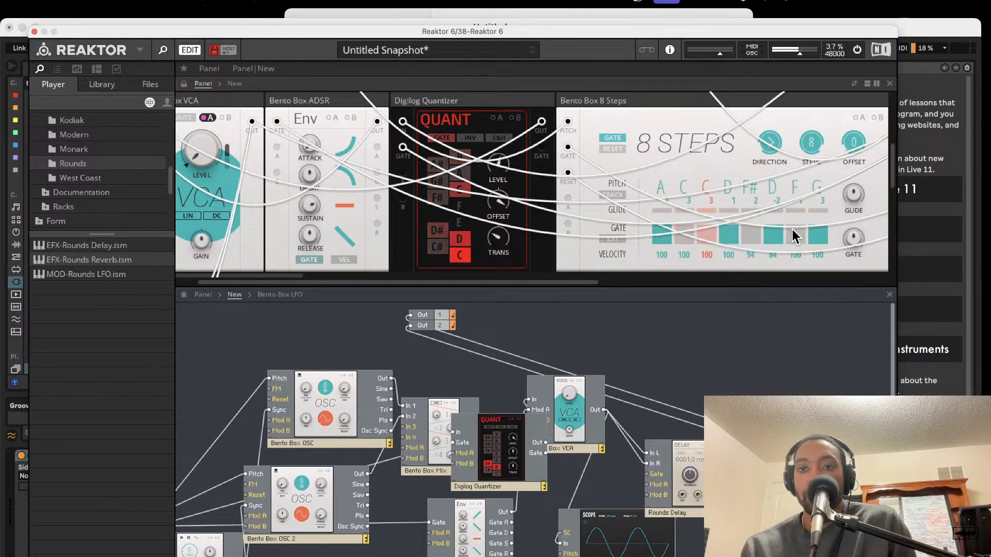
left_click_drag(797, 190, 797, 194)
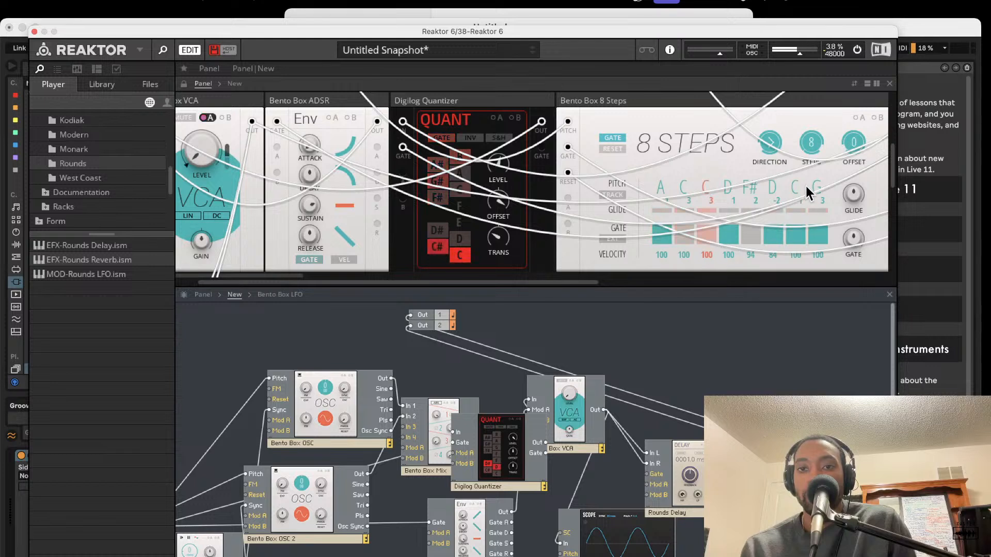
- Turn up the 8 Steps sequencer's overall glide and gate amounts
left_click_drag(859, 189, 794, 1)
left_click_drag(853, 234, 841, 72)
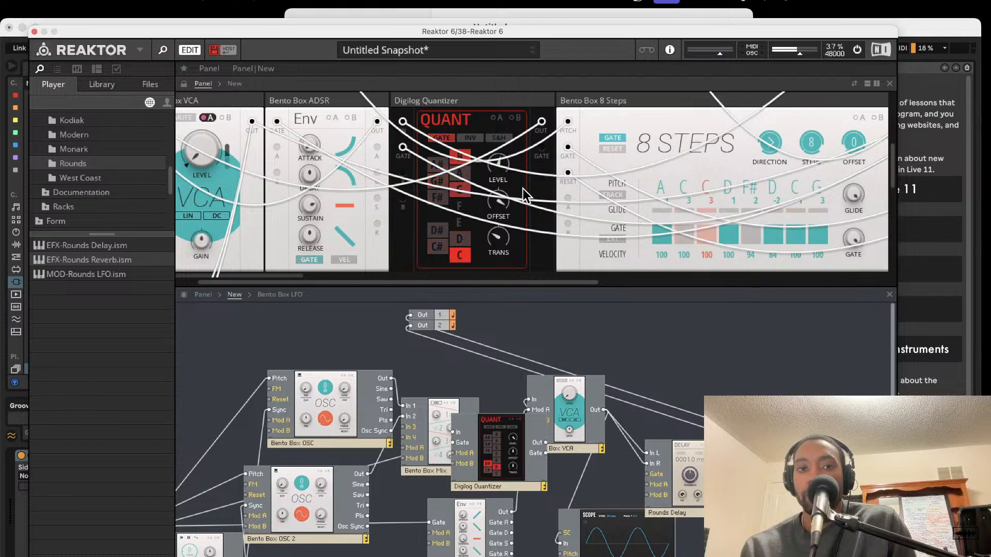
scroll(523, 188, "up", 3)
scroll(522, 188, "up", 5)
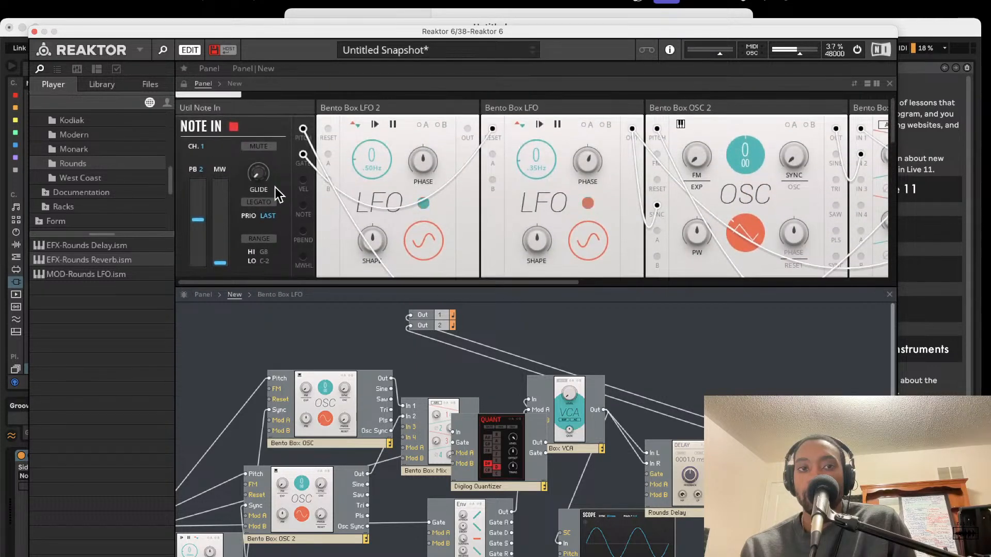
- Set the Note In module's glide to 22.1 ms
left_click_drag(259, 177, 265, 92)
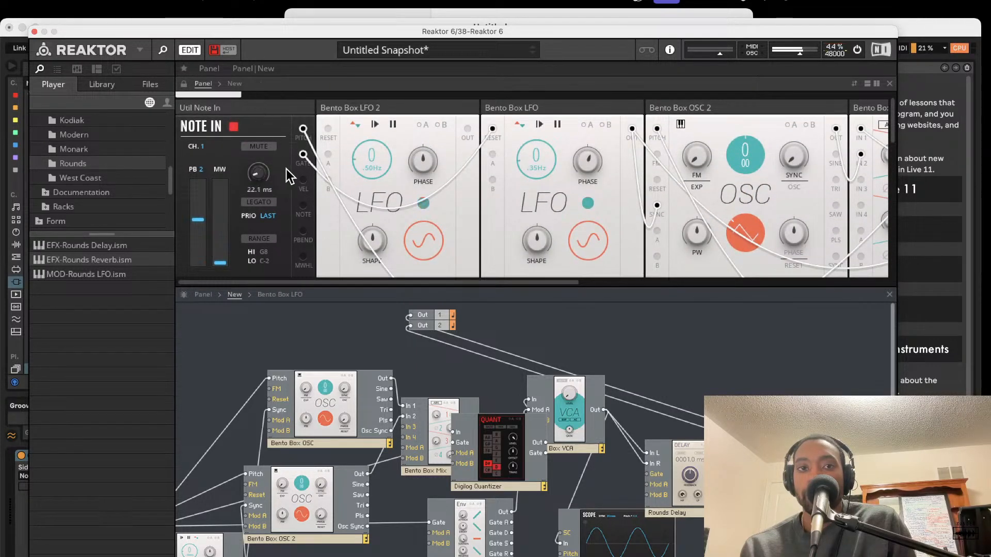
- Try the Clock module's internal sync source, then return it to external
scroll(482, 177, "down", 5)
scroll(481, 178, "right", 3)
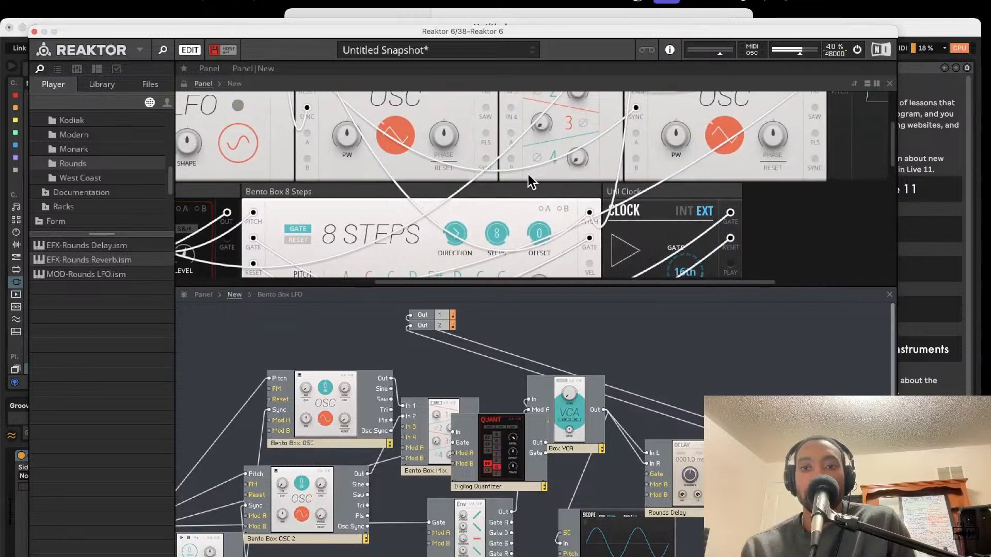
scroll(530, 181, "down", 3)
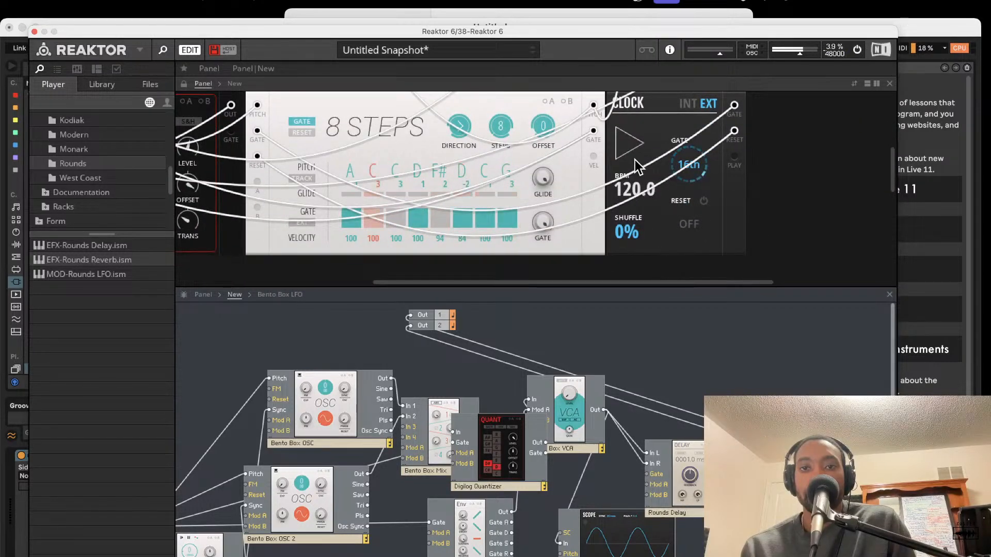
left_click(689, 103)
left_click(713, 103)
- Switch to Ableton Live, set the project tempo to 70 BPM, and bring the Reaktor window back into place
left_click_drag(375, 33, 438, 175)
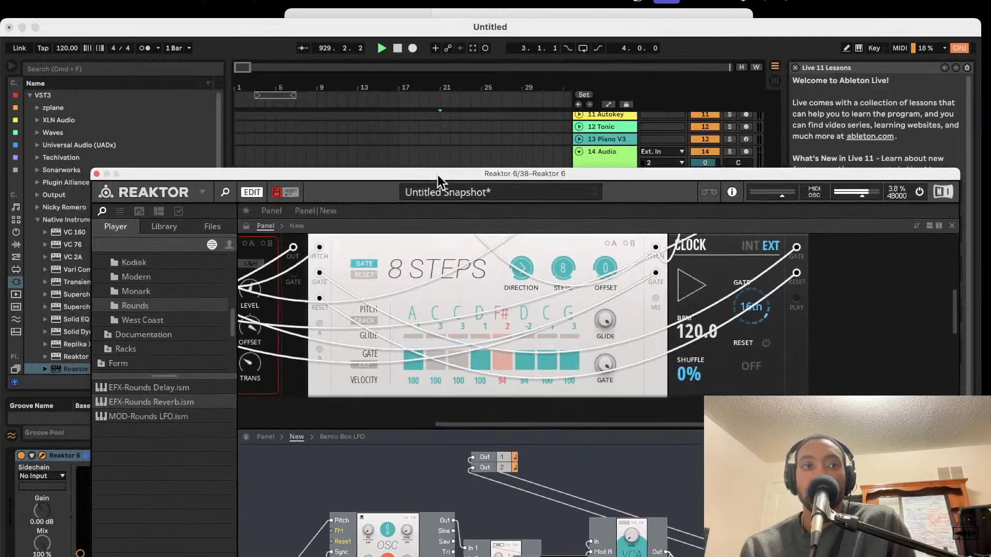
left_click(65, 48)
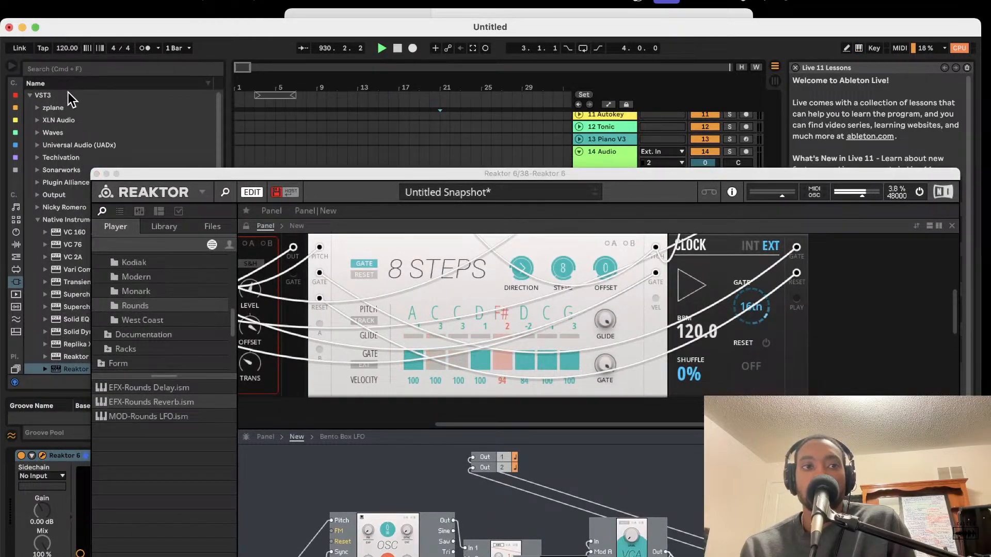
left_click_drag(65, 49, 65, 72)
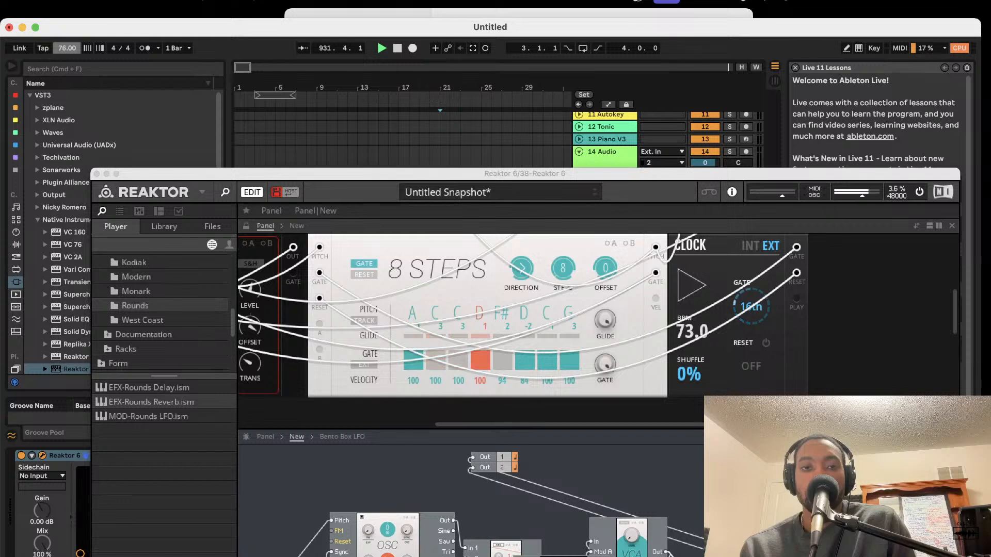
left_click_drag(67, 48, 67, 46)
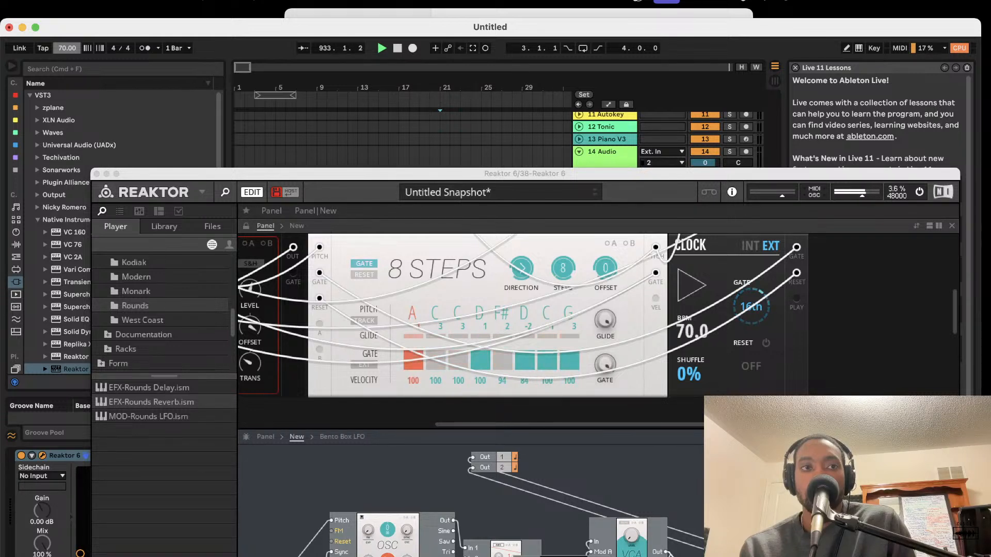
left_click_drag(445, 175, 401, 35)
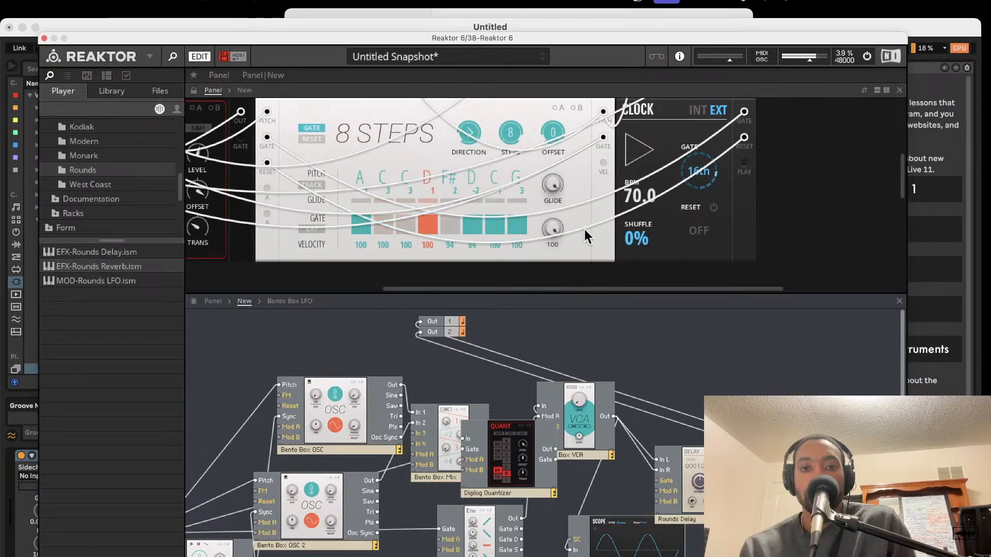
- Move the Bento Box OSC module farther from the Bento Box Mix module in the structure
scroll(558, 222, "up", 1)
scroll(559, 222, "down", 1)
scroll(676, 190, "left", 5)
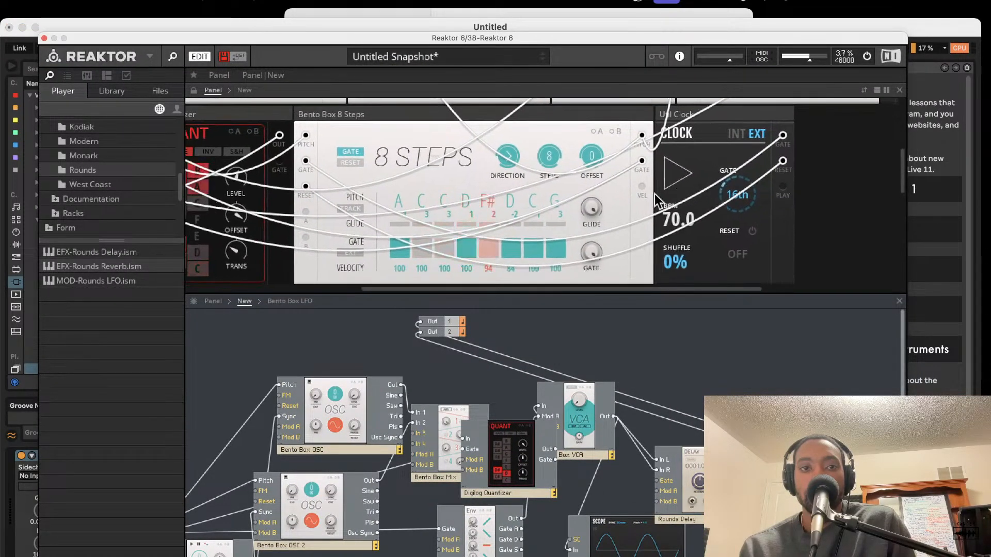
scroll(645, 194, "left", 6)
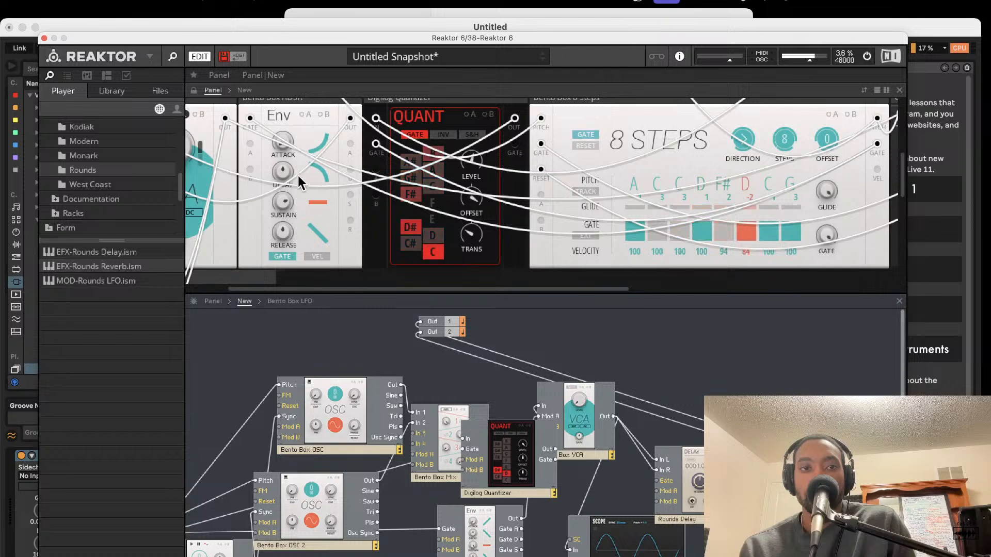
scroll(300, 183, "up", 1)
scroll(436, 279, "down", 2)
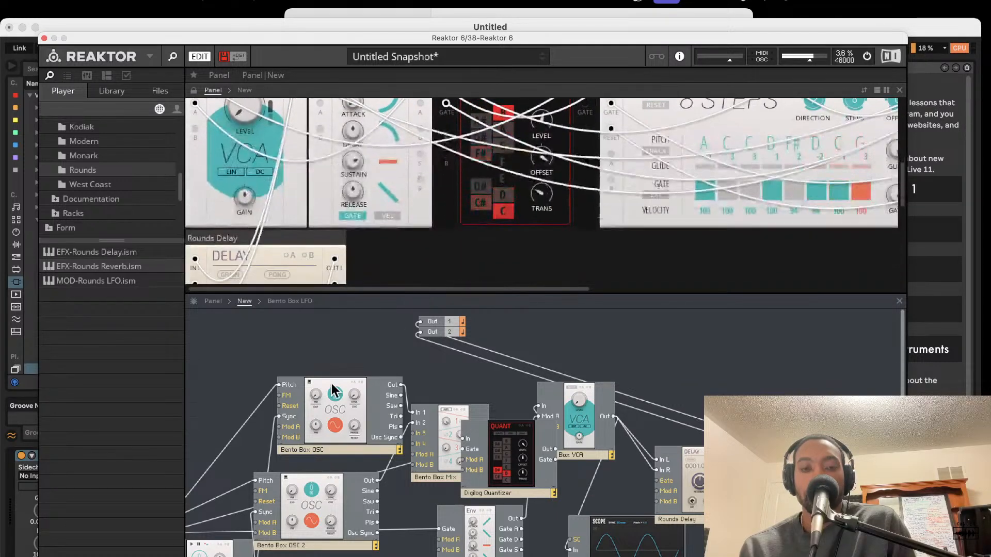
left_click(316, 406)
left_click_drag(316, 406, 282, 401)
- Fine-tune the channel 1 level on the Bento Box Mix module
scroll(376, 227, "up", 4)
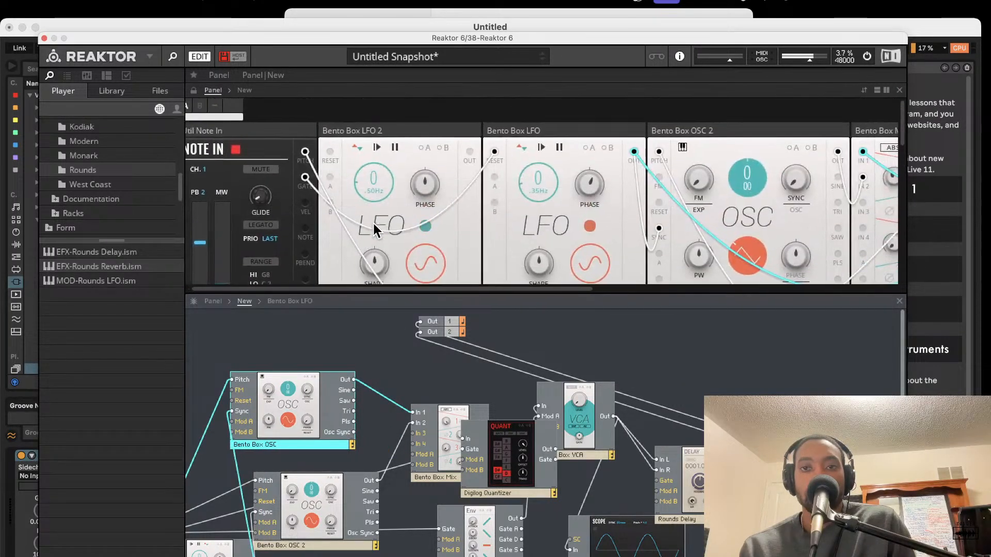
scroll(374, 227, "right", 5)
left_click(656, 174)
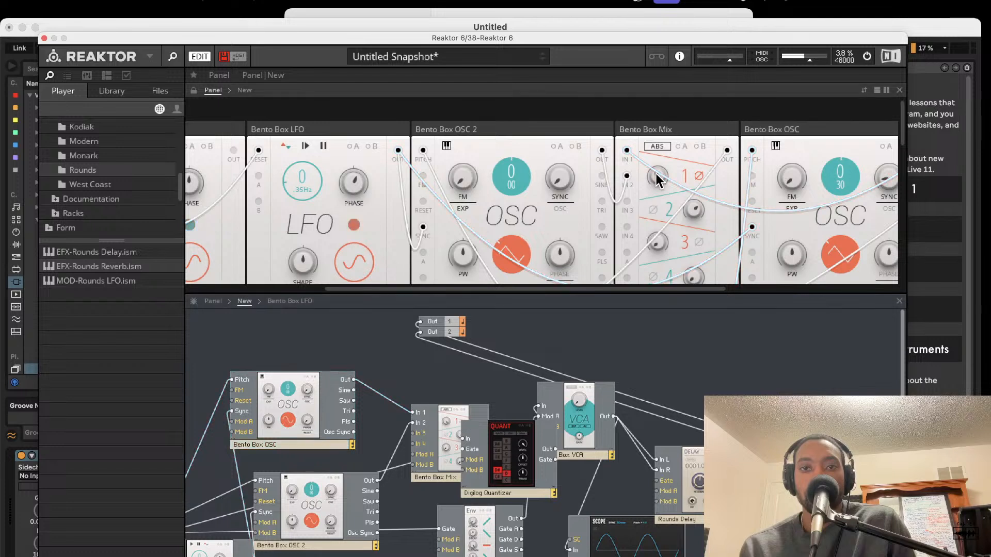
left_click_drag(658, 150, 659, 143)
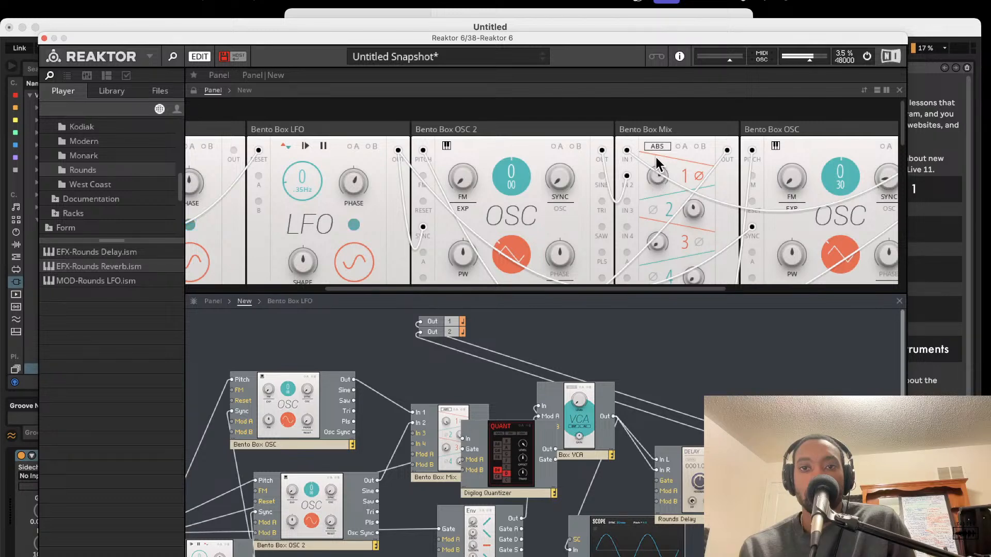
- Try other waveforms on the Bento Box OSC module
scroll(523, 206, "left", 2)
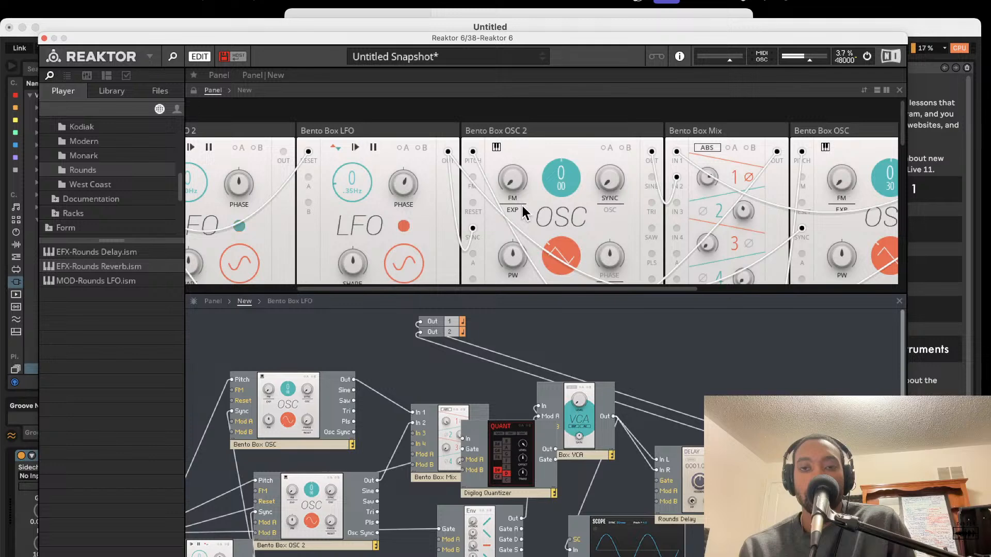
scroll(623, 187, "down", 5)
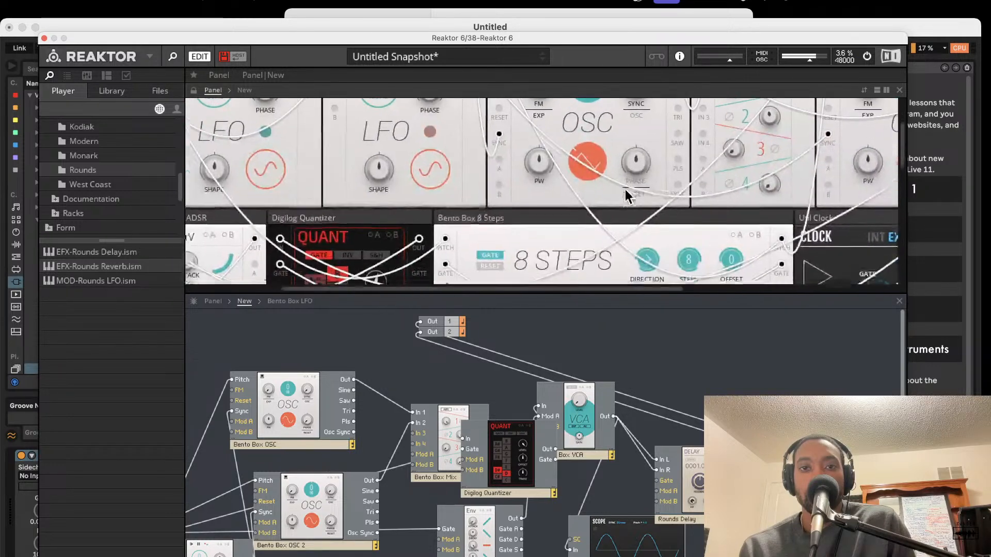
scroll(624, 189, "up", 2)
scroll(624, 190, "right", 6)
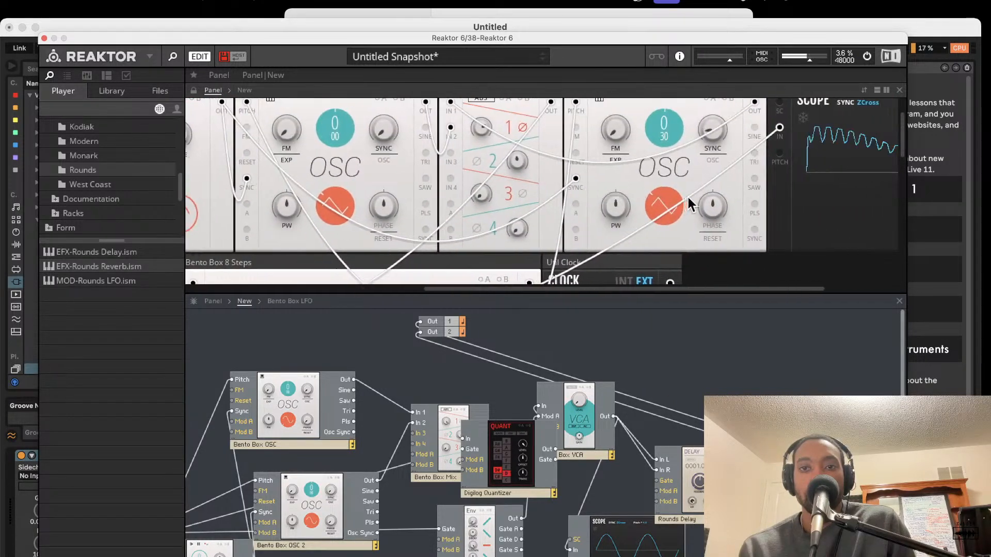
scroll(687, 196, "down", 5)
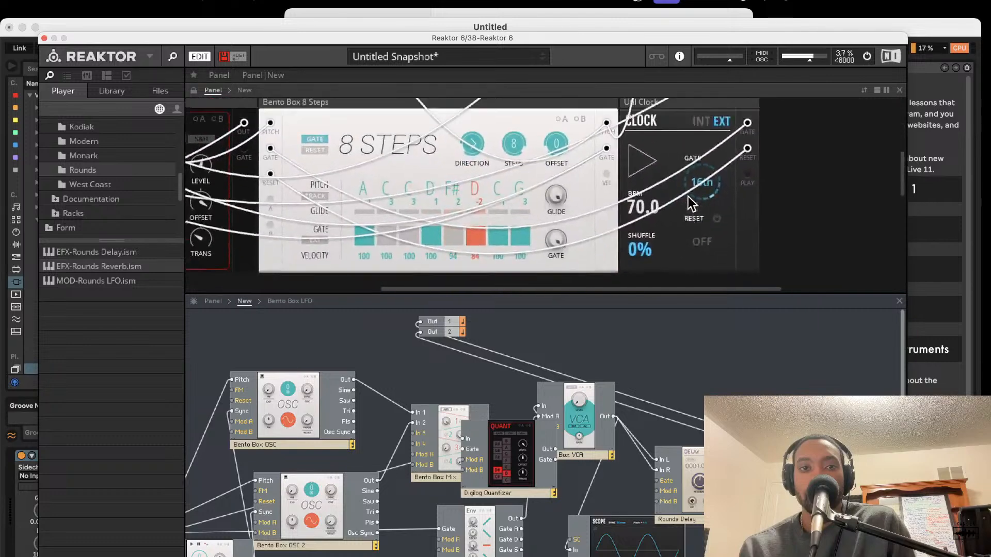
scroll(689, 197, "up", 7)
left_click_drag(742, 171, 745, 110)
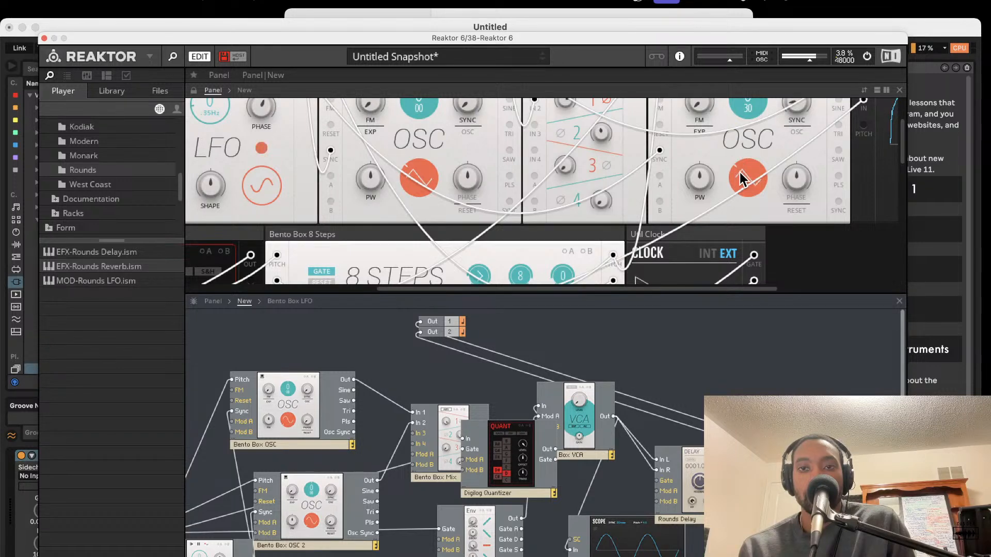
- Try a sawtooth waveform on the Bento Box LFO module
scroll(610, 177, "left", 4)
scroll(611, 177, "up", 3)
scroll(610, 176, "down", 3)
scroll(633, 178, "down", 3)
scroll(634, 178, "left", 5)
scroll(634, 178, "up", 2)
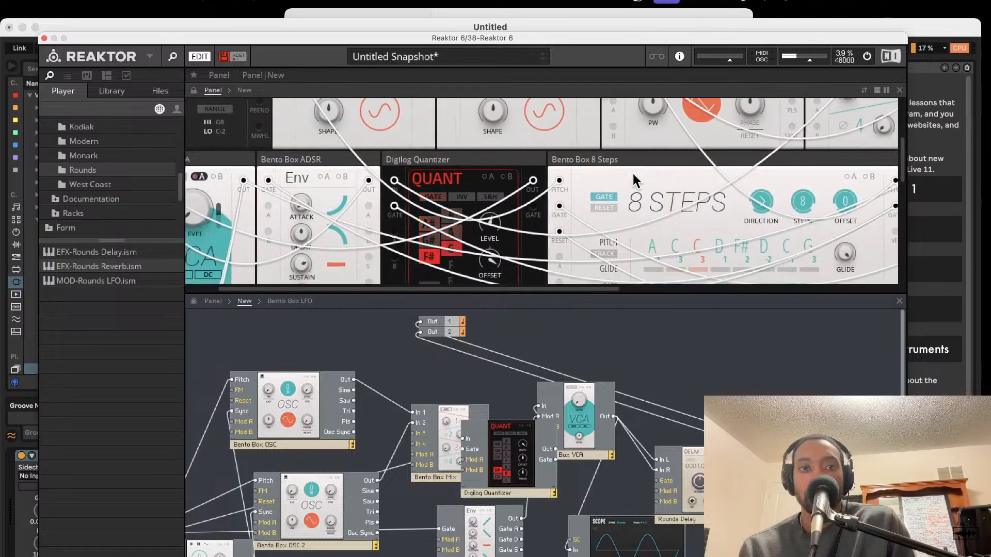
scroll(645, 184, "up", 2)
scroll(645, 184, "right", 1)
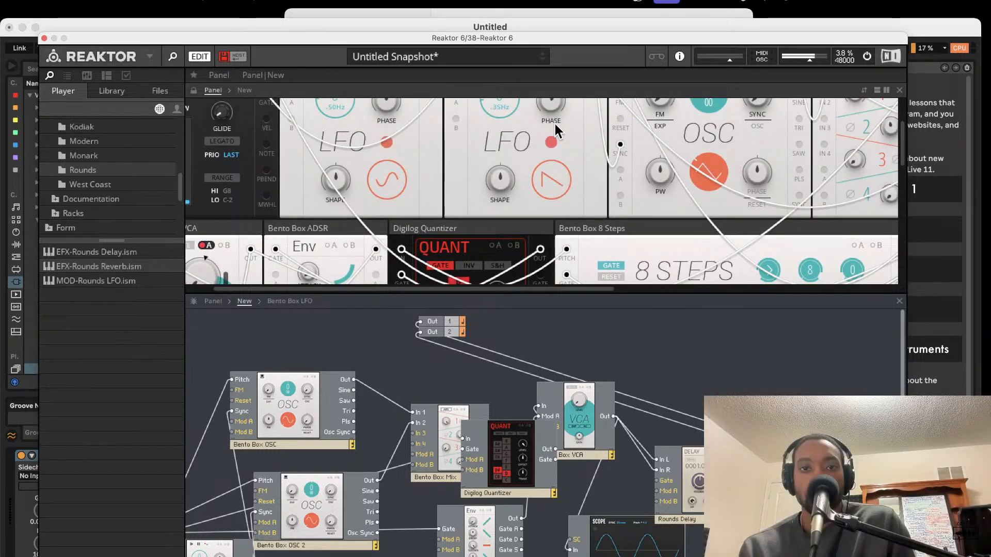
scroll(597, 181, "up", 3)
scroll(597, 182, "right", 3)
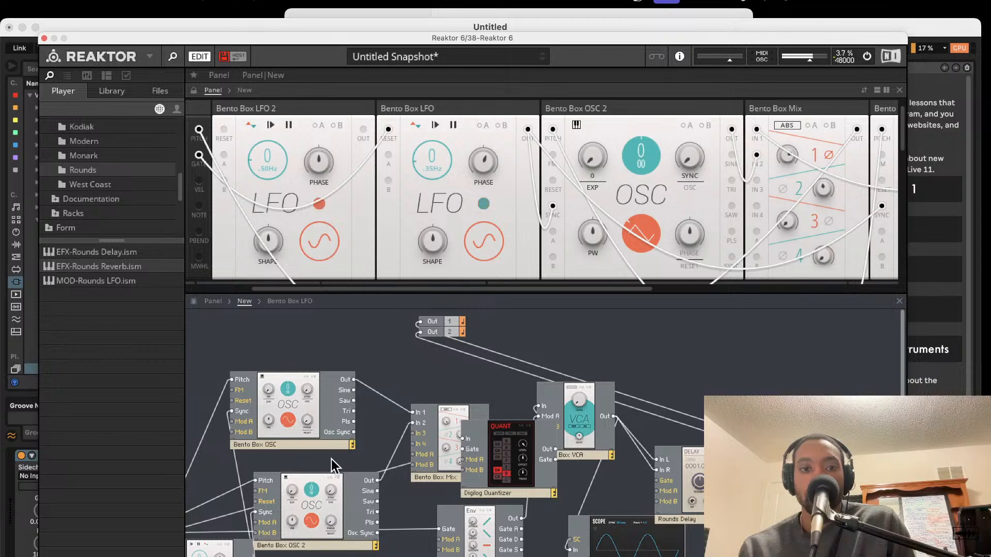
- Connect the Bento Box LFO 2 output to the Mod A input of Bento Box OSC in the structure
scroll(333, 466, "down", 3)
scroll(333, 466, "left", 2)
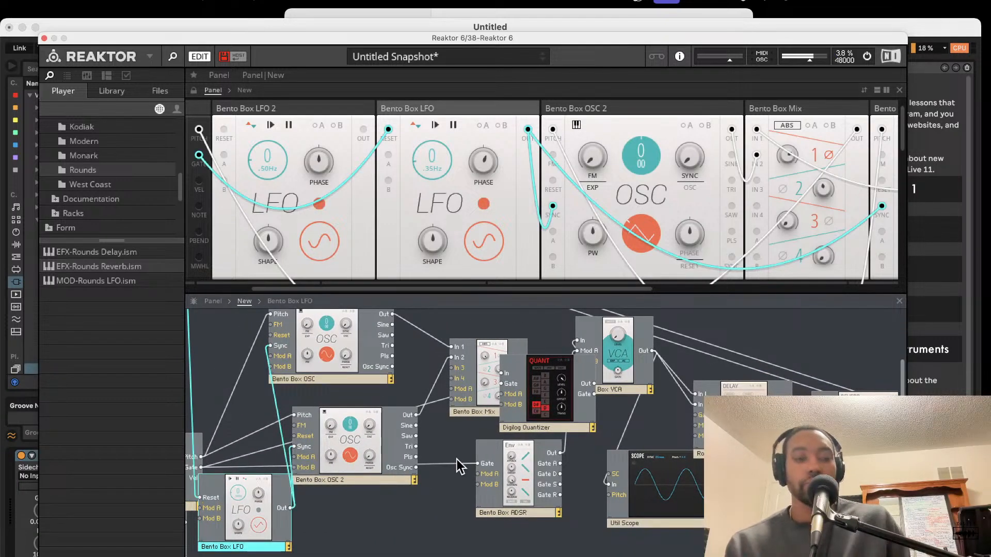
scroll(459, 467, "left", 3)
scroll(380, 508, "left", 2)
left_click(245, 547)
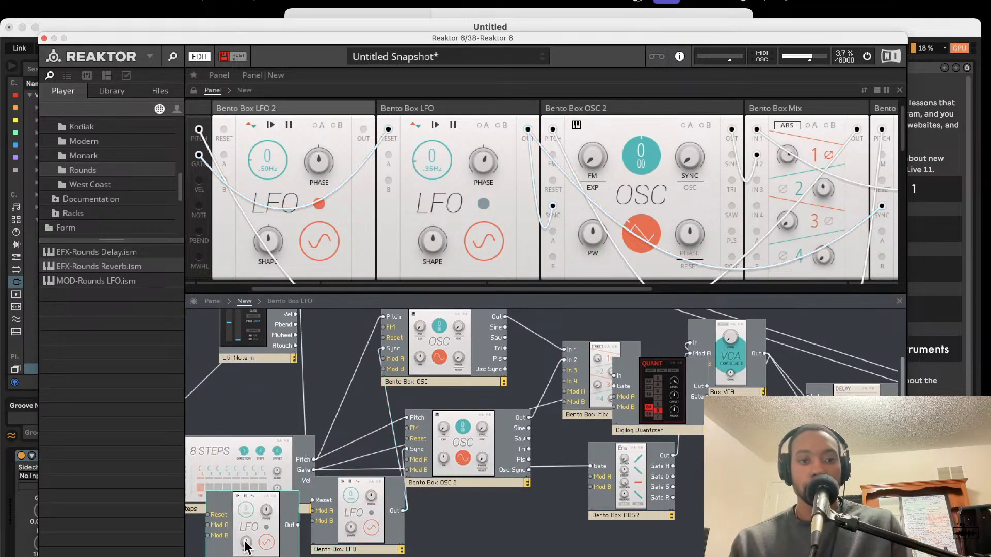
left_click_drag(297, 524, 388, 386)
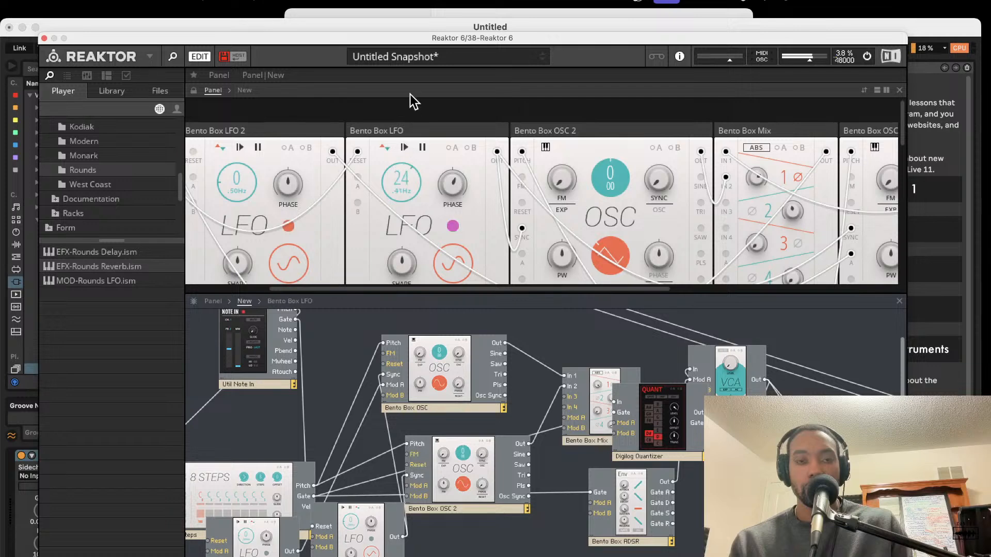
- Set the Bento Box LFO's rate to 0.50 Hz
left_click_drag(410, 89, 432, 212)
scroll(557, 156, "down", 2)
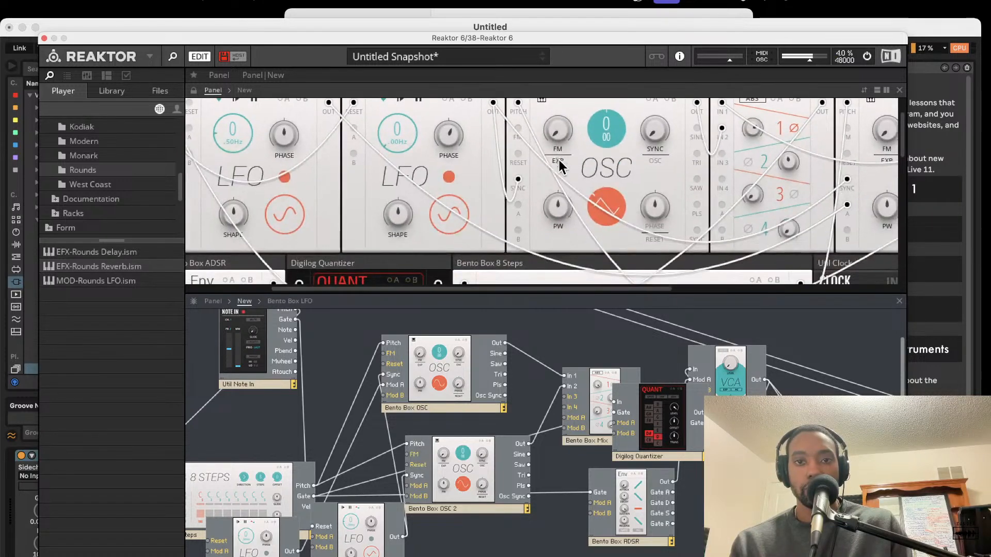
scroll(543, 166, "up", 2)
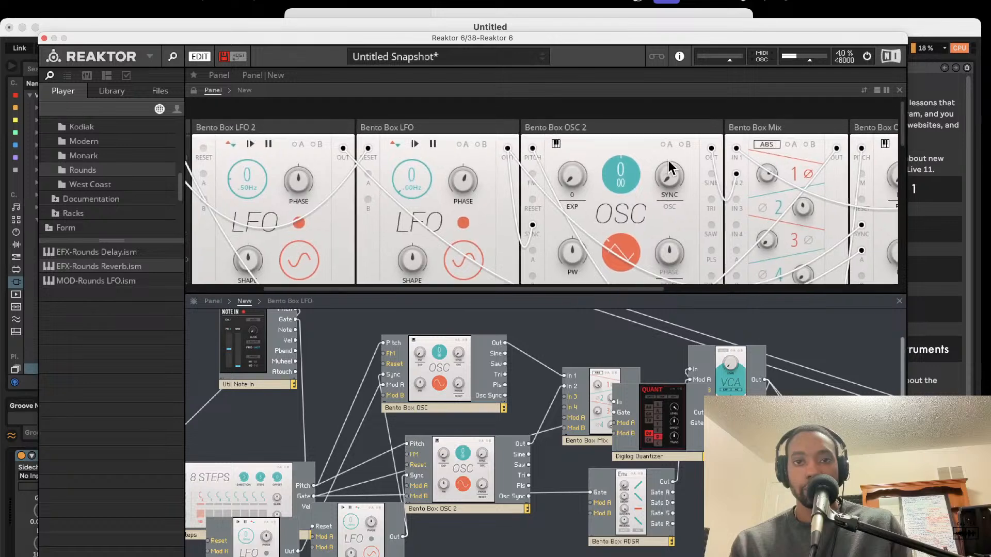
scroll(462, 233, "right", 5)
left_click_drag(611, 177, 632, 235)
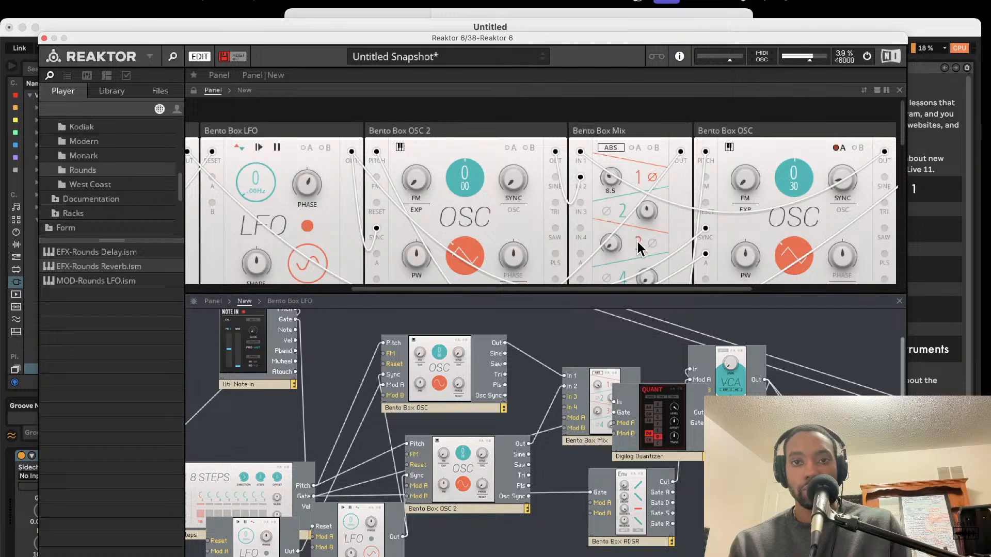
left_click(650, 213)
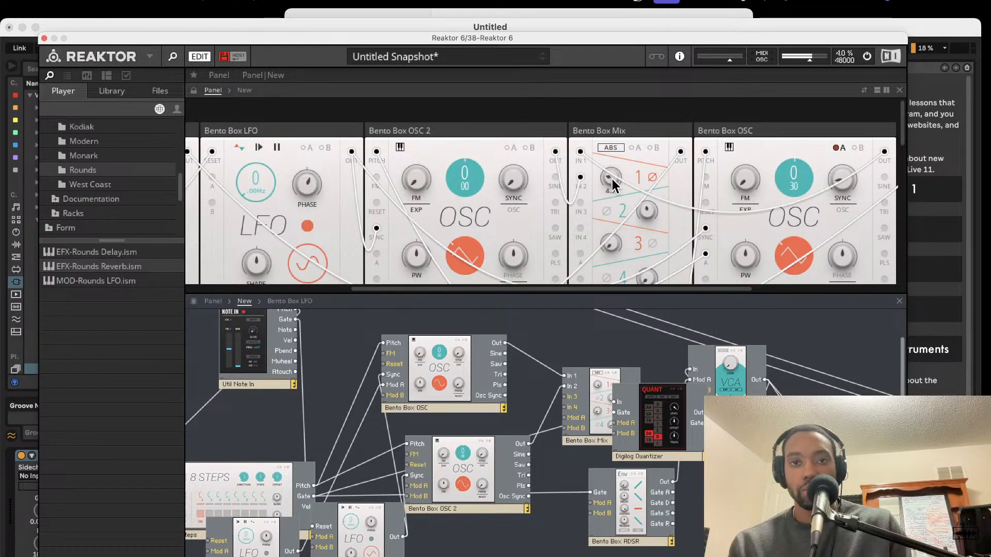
- Set the 8 Steps sequencer's third step pitch to A2 and turn its gate on
scroll(666, 206, "down", 5)
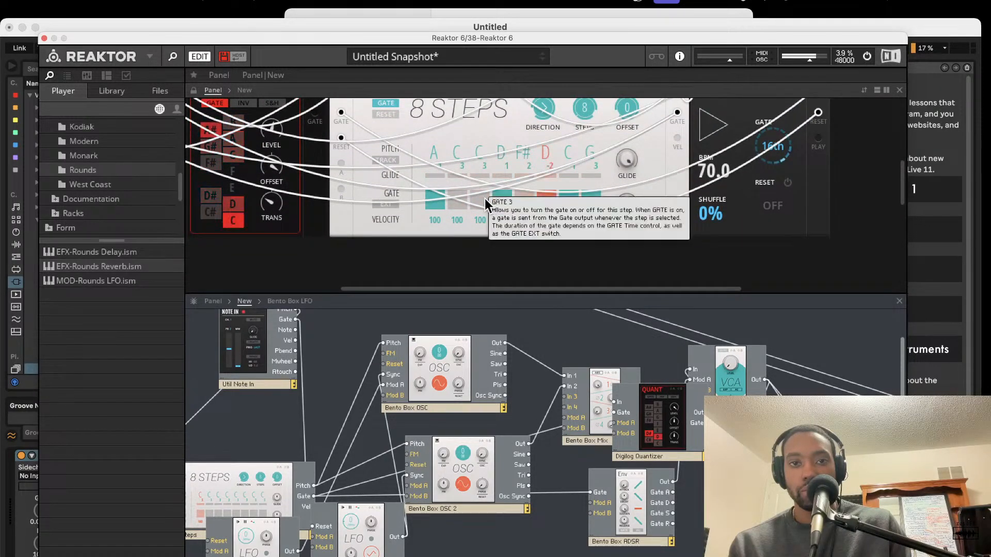
left_click_drag(480, 146, 480, 154)
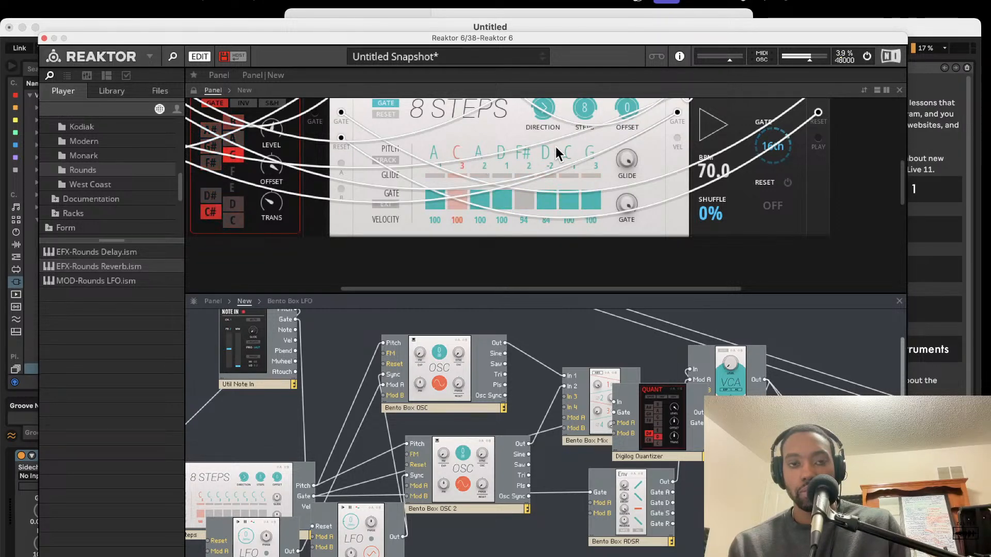
- Raise Reaktor's main output level slightly
scroll(558, 147, "up", 5)
left_click_drag(806, 62, 812, 66)
scroll(575, 153, "left", 1)
- Move the Bento Box Mix module in the structure so it no longer overlaps the Digilog Quantizer
scroll(575, 153, "down", 3)
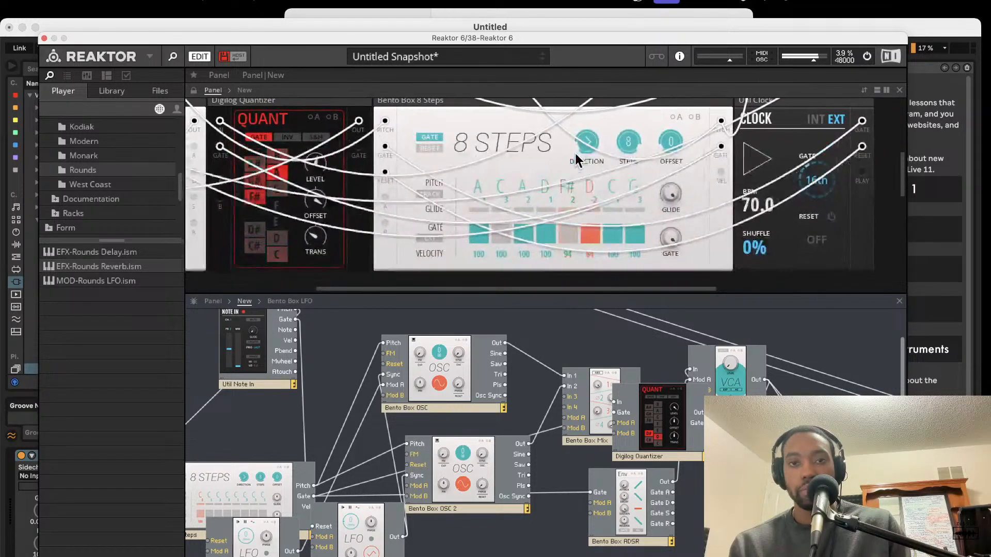
scroll(575, 153, "left", 6)
scroll(575, 158, "up", 2)
scroll(576, 158, "left", 3)
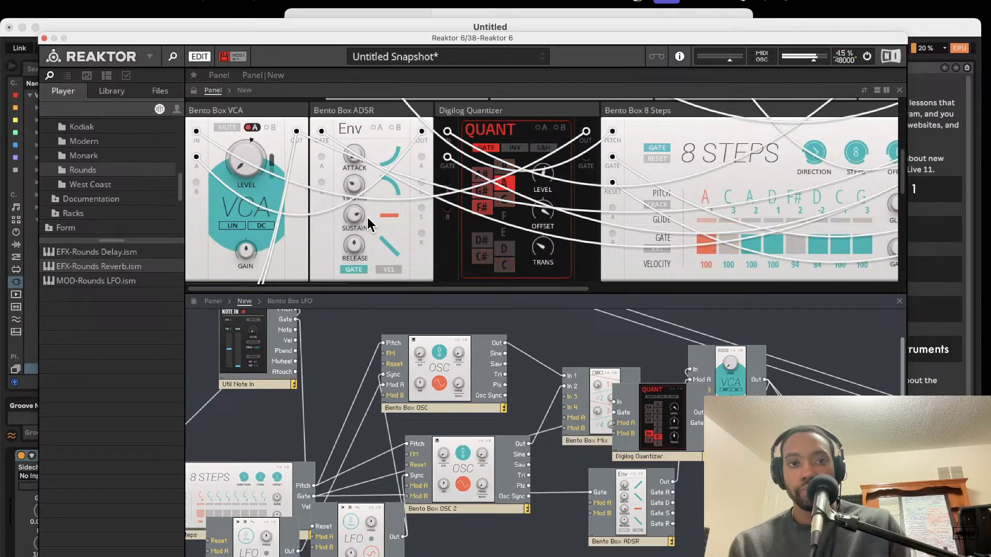
scroll(442, 431, "down", 2)
scroll(442, 431, "left", 1)
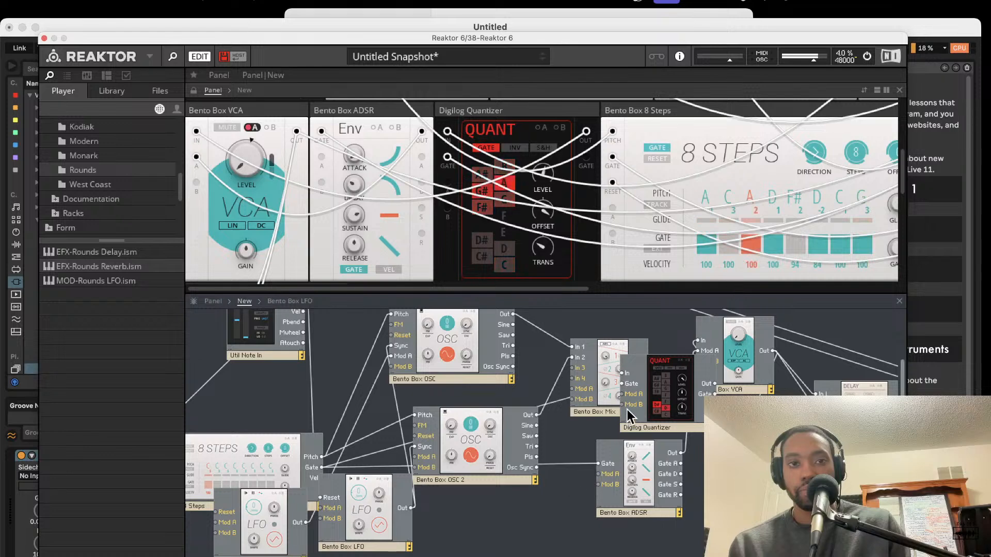
left_click_drag(602, 389, 557, 376)
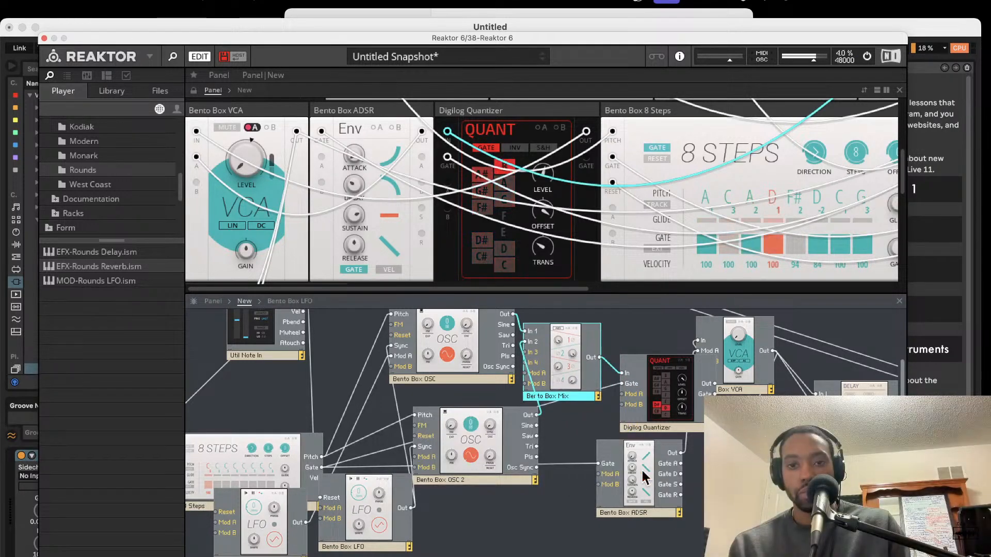
- Duplicate the Bento Box ADSR in the structure and place the copy beside Bento Box OSC's inputs
left_click_drag(639, 495, 602, 516)
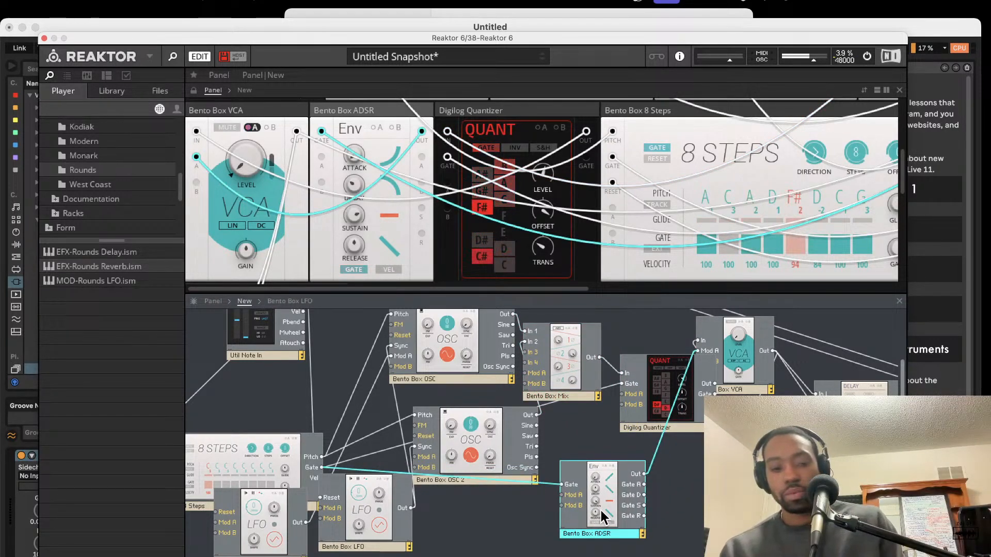
right_click(602, 516)
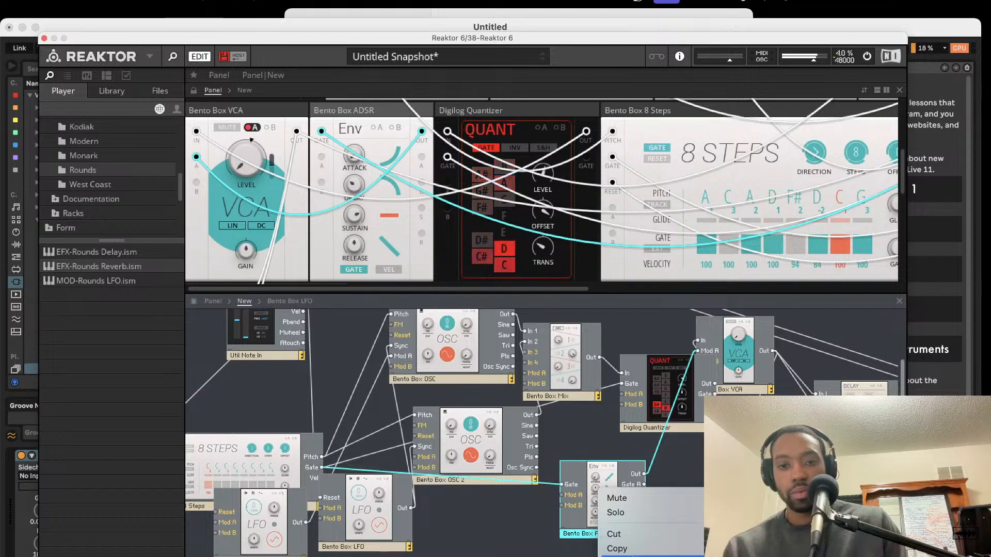
left_click(642, 548)
key("ctrl+v")
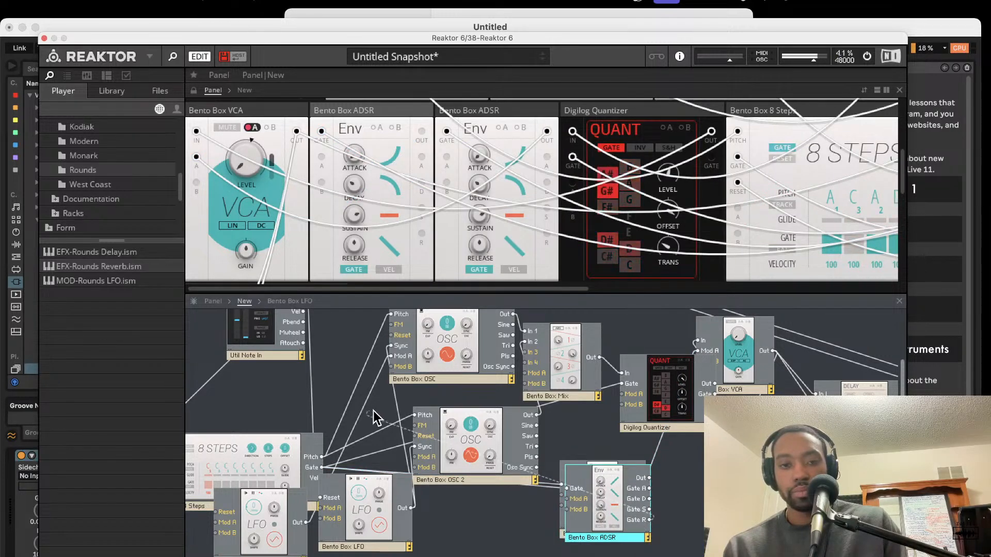
left_click_drag(605, 514, 314, 371)
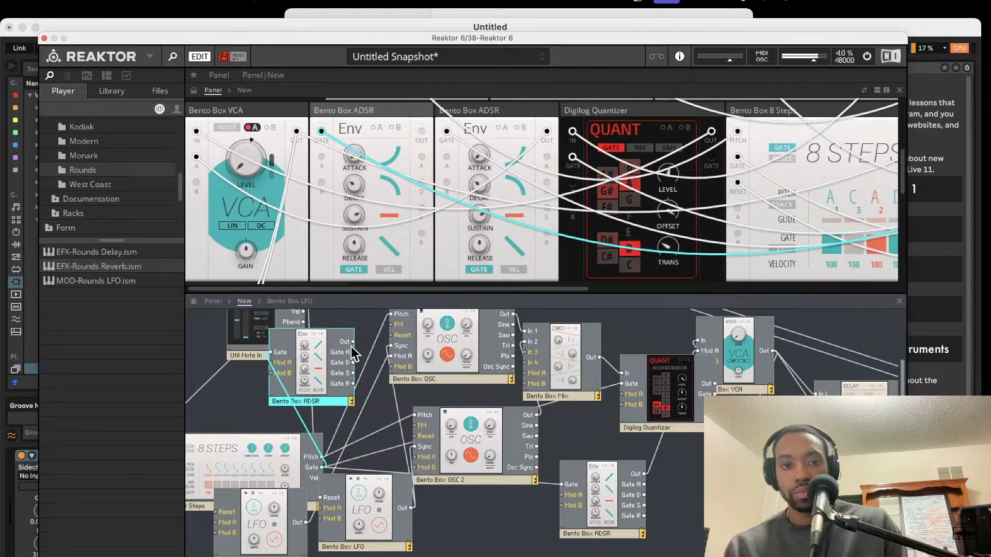
- Connect the duplicated ADSR's Out to Bento Box OSC's Mod B input and rename the duplicate Bento Box ADSR 1
left_click_drag(353, 340, 392, 366)
left_click_drag(309, 355, 327, 369)
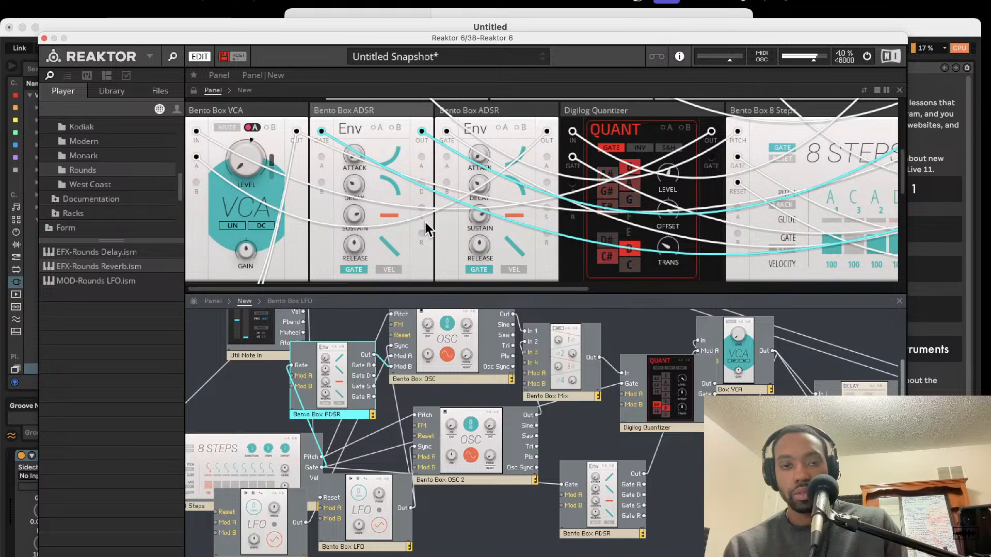
double_click(351, 417)
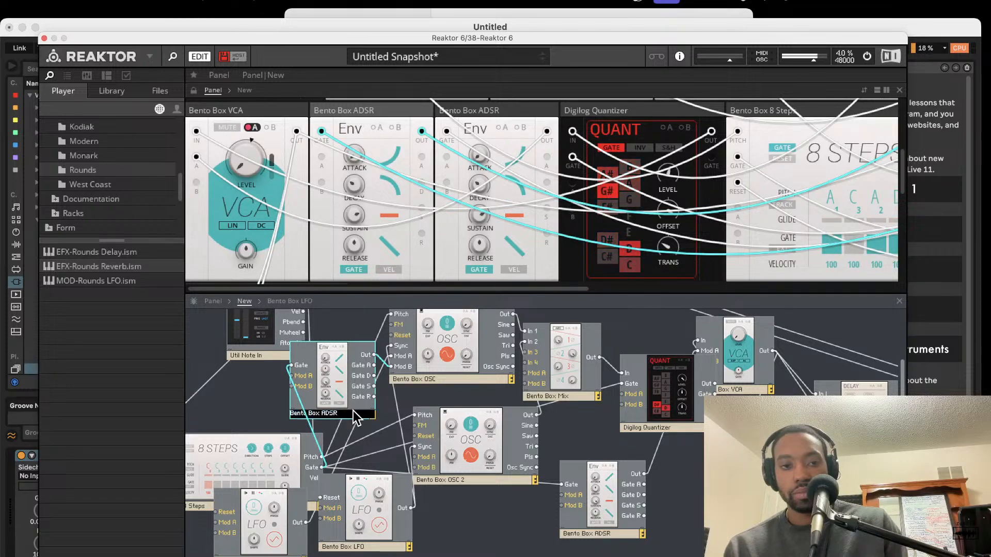
type("1")
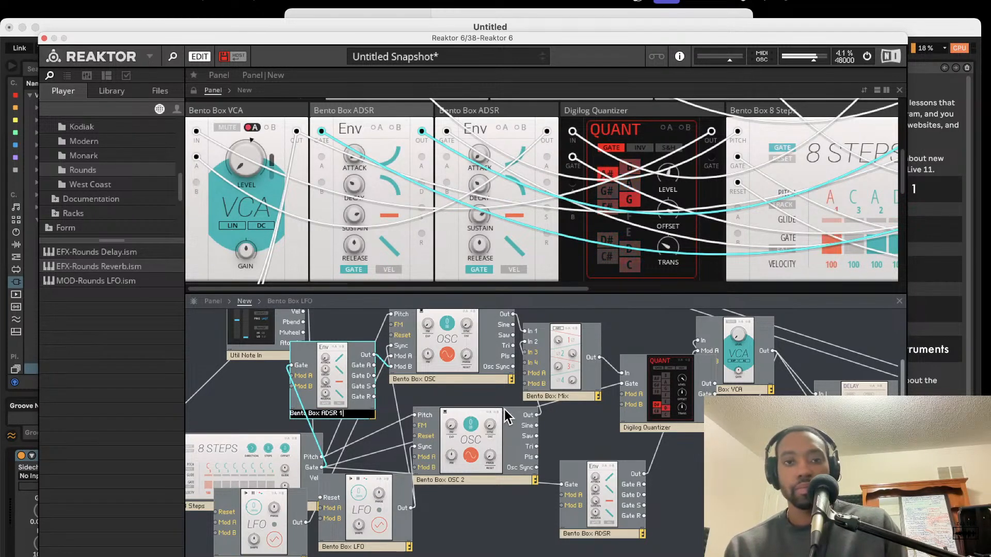
- Look through the panel's modules to locate the duplicated ADSR envelope and its controls
scroll(506, 412, "up", 3)
scroll(572, 177, "up", 5)
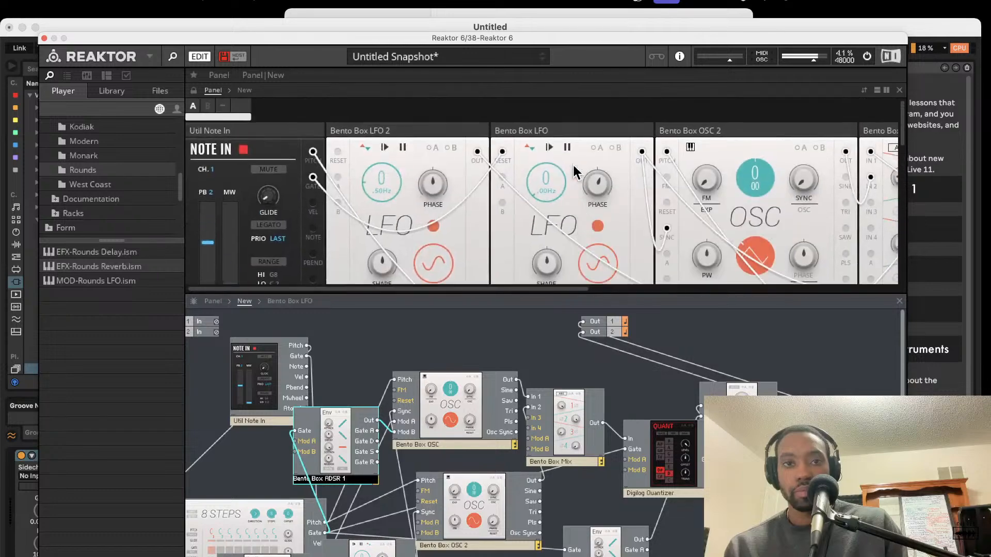
scroll(565, 170, "right", 10)
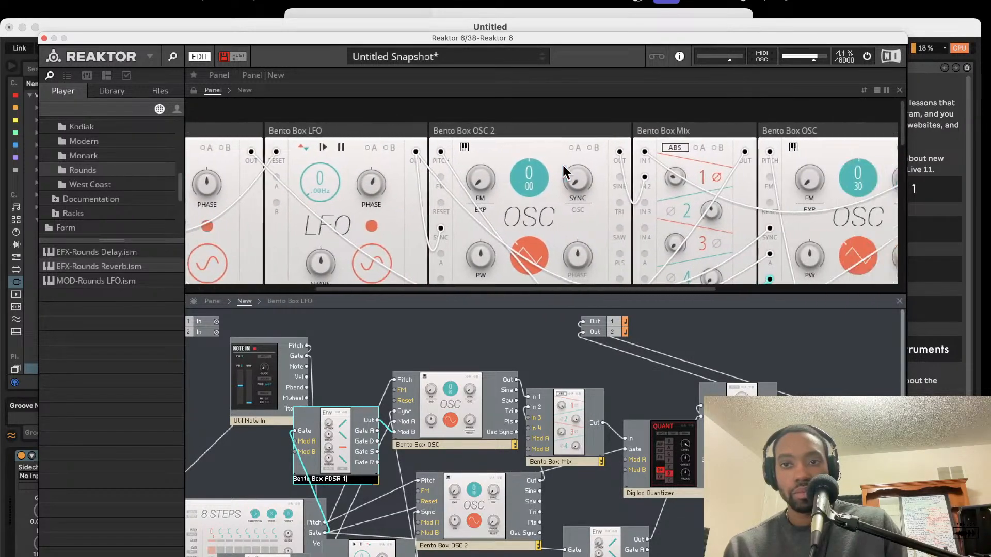
scroll(565, 170, "down", 10)
scroll(565, 170, "left", 5)
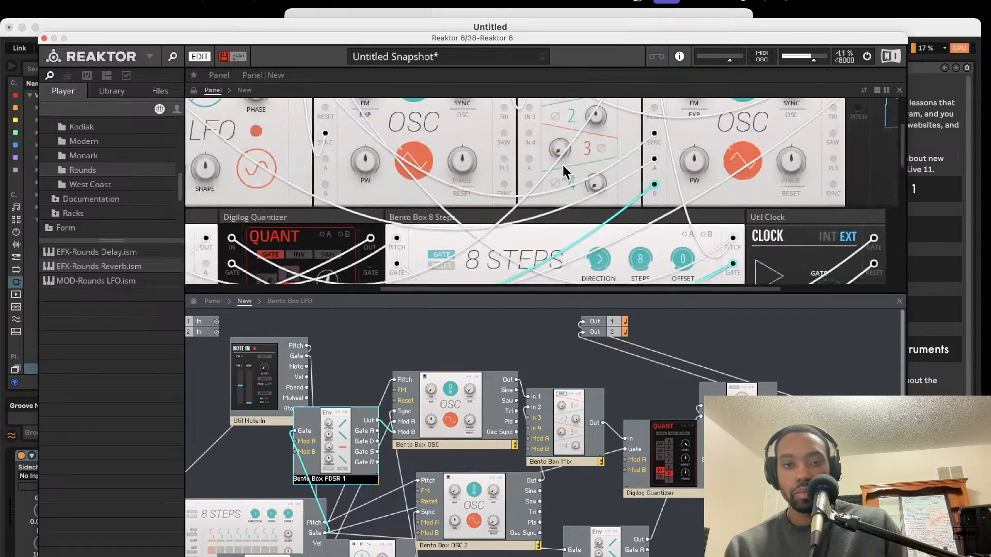
scroll(565, 170, "left", 8)
scroll(565, 170, "up", 3)
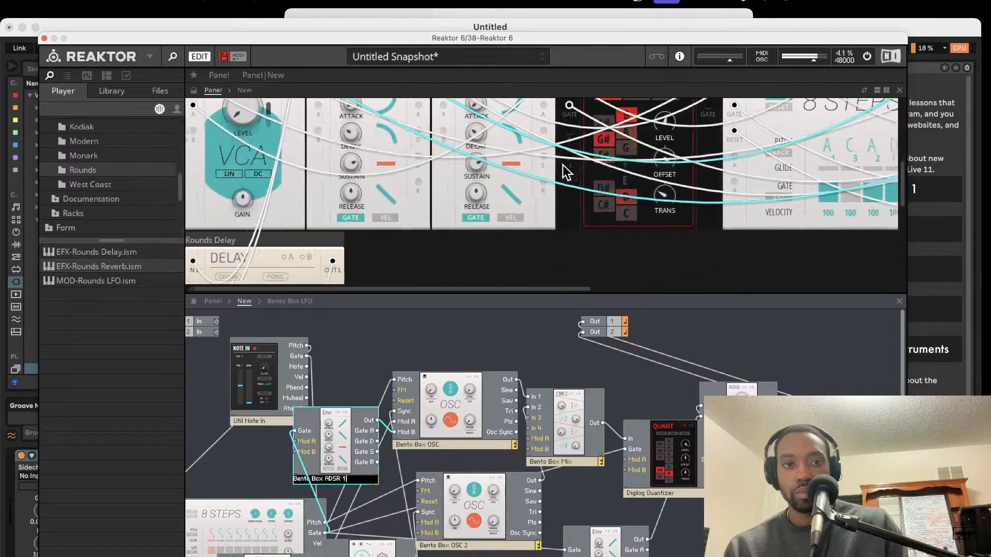
scroll(435, 171, "down", 5)
scroll(435, 171, "up", 5)
scroll(436, 172, "down", 5)
scroll(435, 172, "right", 3)
scroll(436, 171, "up", 3)
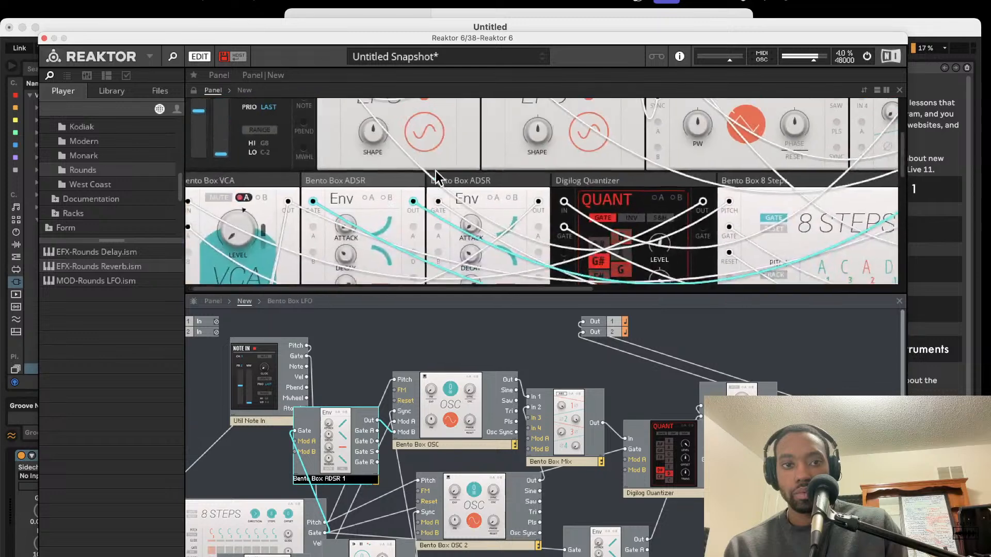
scroll(436, 171, "right", 2)
scroll(435, 171, "down", 1)
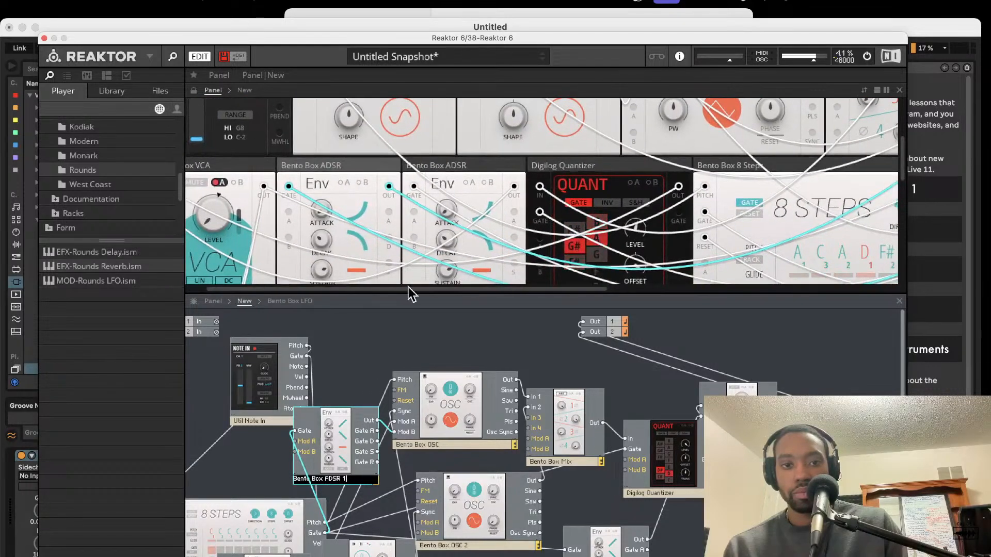
scroll(433, 211, "down", 3)
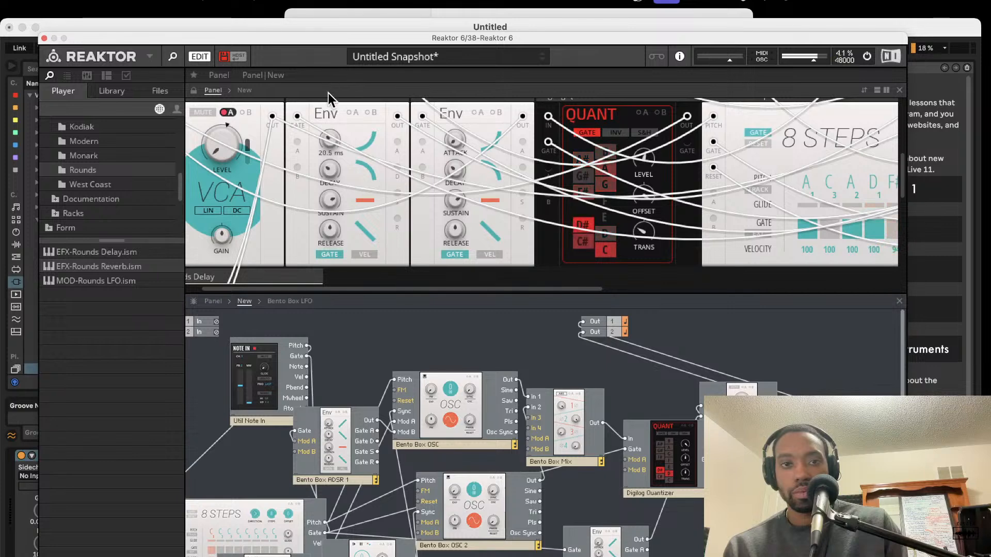
- Activate modulation slot B on Bento Box OSC so its envelope modulation amounts can be edited
scroll(404, 129, "up", 4)
scroll(404, 188, "right", 1)
scroll(405, 187, "down", 1)
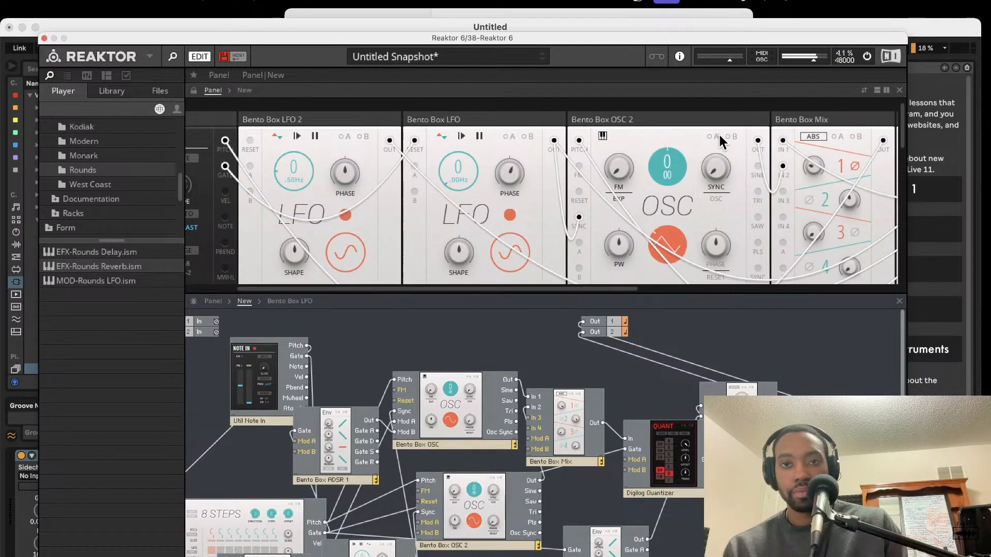
scroll(533, 146, "right", 10)
scroll(533, 147, "up", 1)
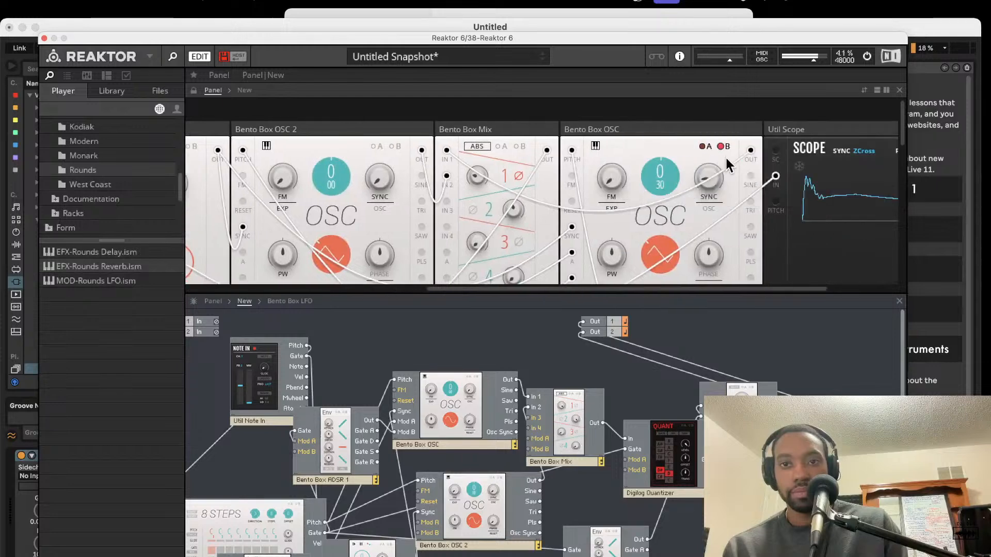
left_click(721, 147)
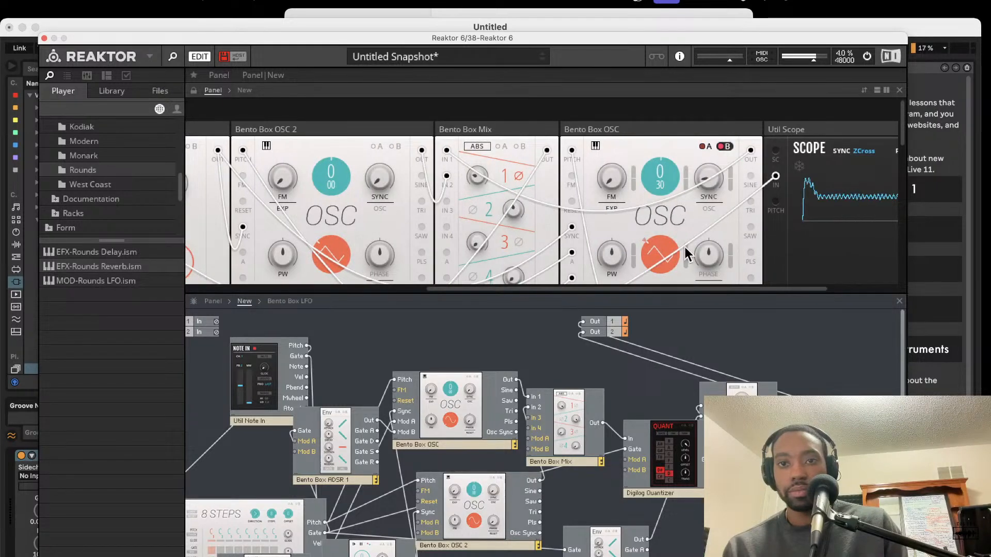
- Check the ADSR, Digilog Quantizer and 8 Steps panels against the modulated Bento Box OSC
scroll(550, 184, "down", 5)
scroll(550, 185, "left", 3)
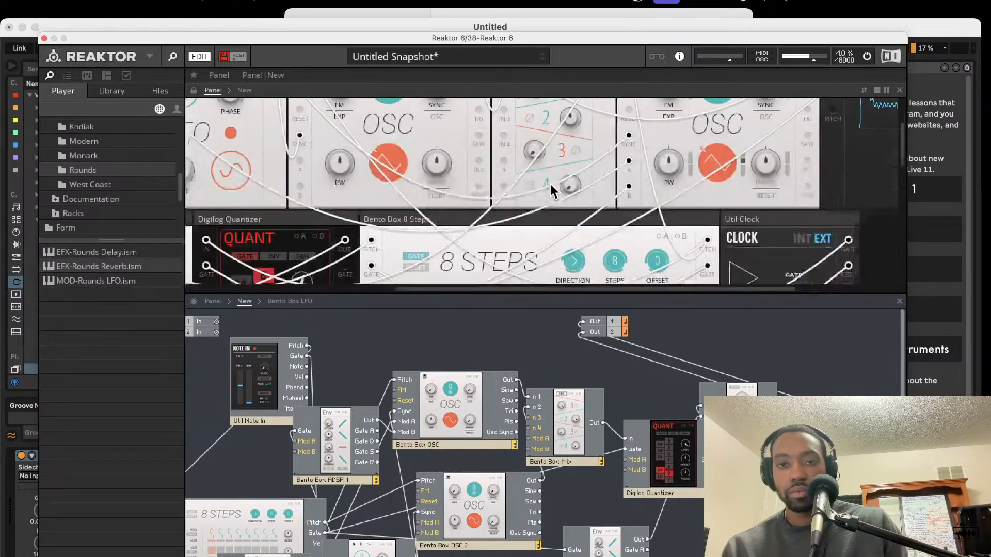
scroll(550, 186, "left", 6)
scroll(550, 186, "up", 1)
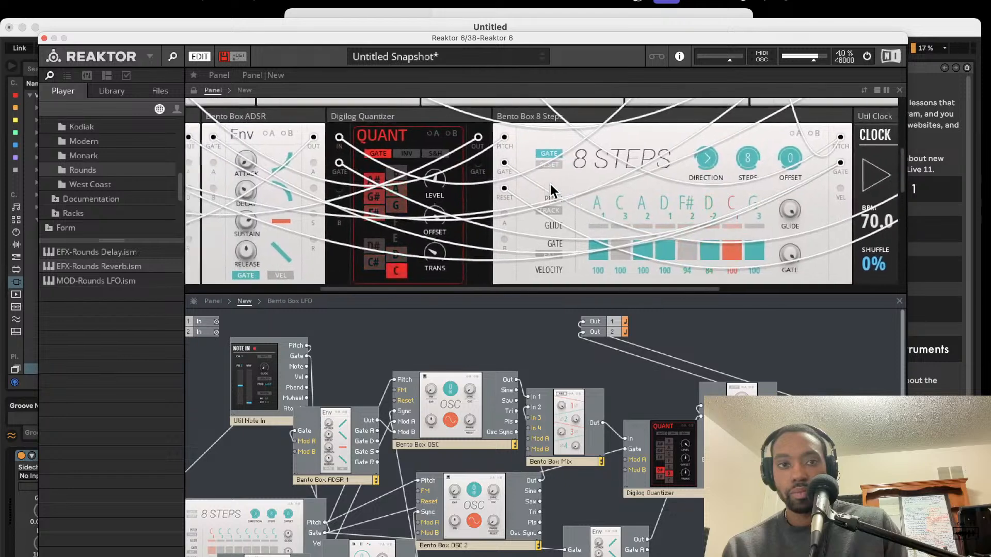
scroll(550, 186, "down", 2)
scroll(550, 186, "up", 5)
scroll(550, 186, "right", 3)
scroll(797, 139, "down", 2)
scroll(798, 139, "right", 1)
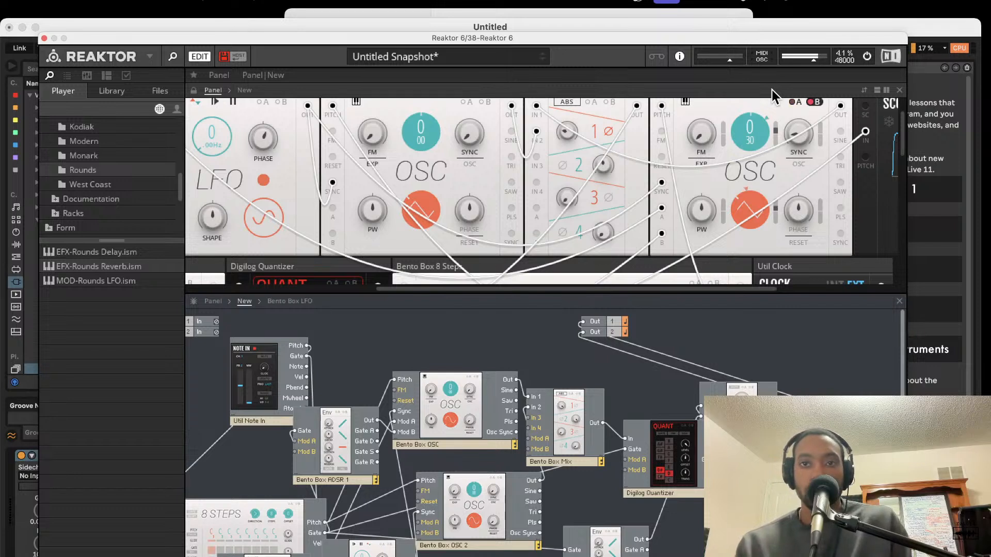
- Sweep Bento Box OSC's coarse pitch down to -48, and set it to 21
left_click_drag(748, 131, 753, 164)
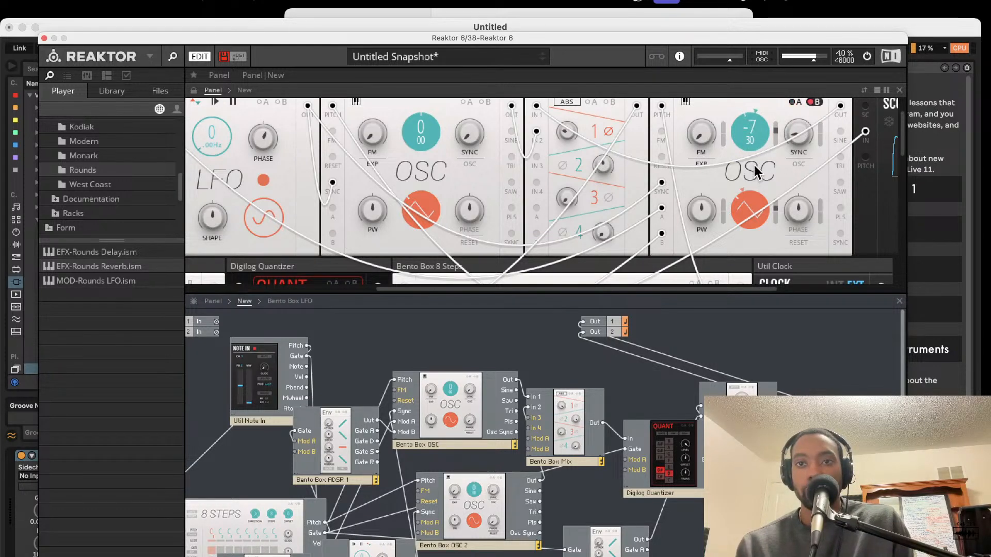
left_click_drag(754, 172, 756, 196)
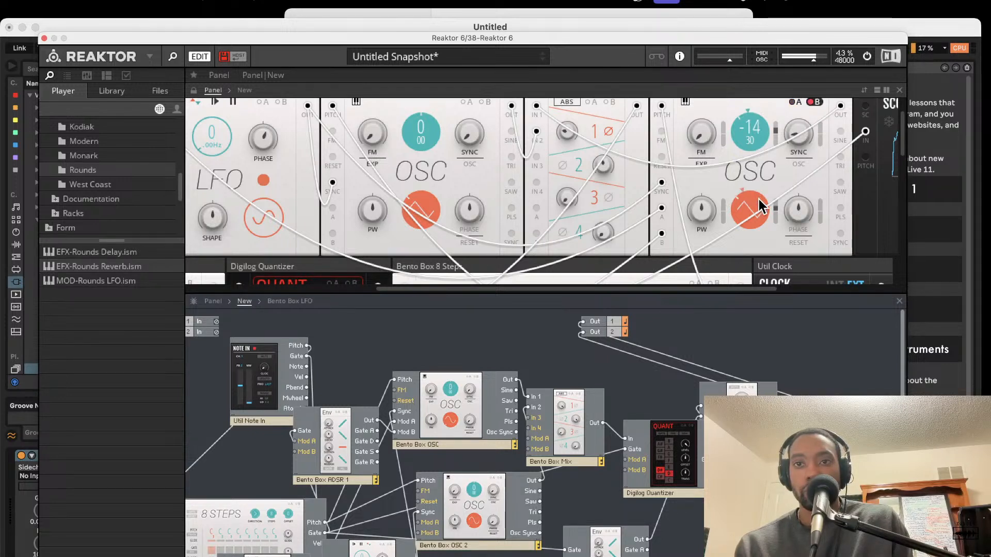
left_click_drag(774, 232, 858, 413)
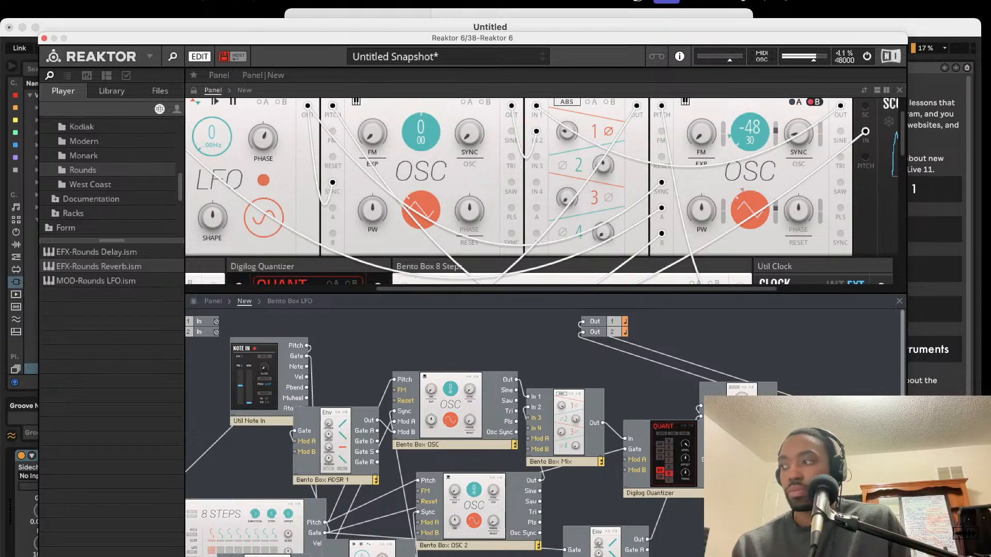
left_click_drag(858, 413, 856, 399)
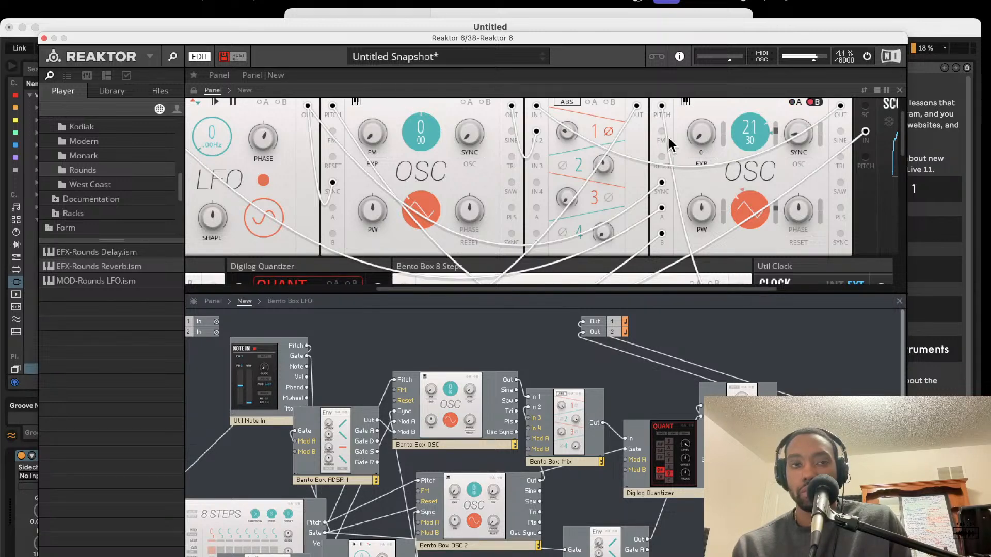
- Shift the plug-in window slightly and raise Bento Box OSC's FM amount to about 15.8
left_click_drag(197, 38, 209, 30)
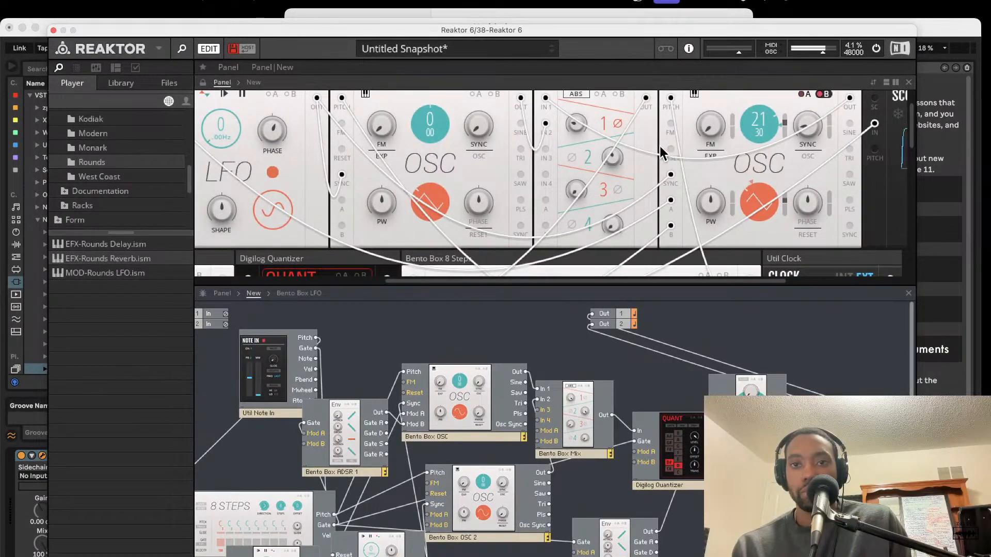
scroll(663, 146, "up", 2)
mouse_move(715, 151)
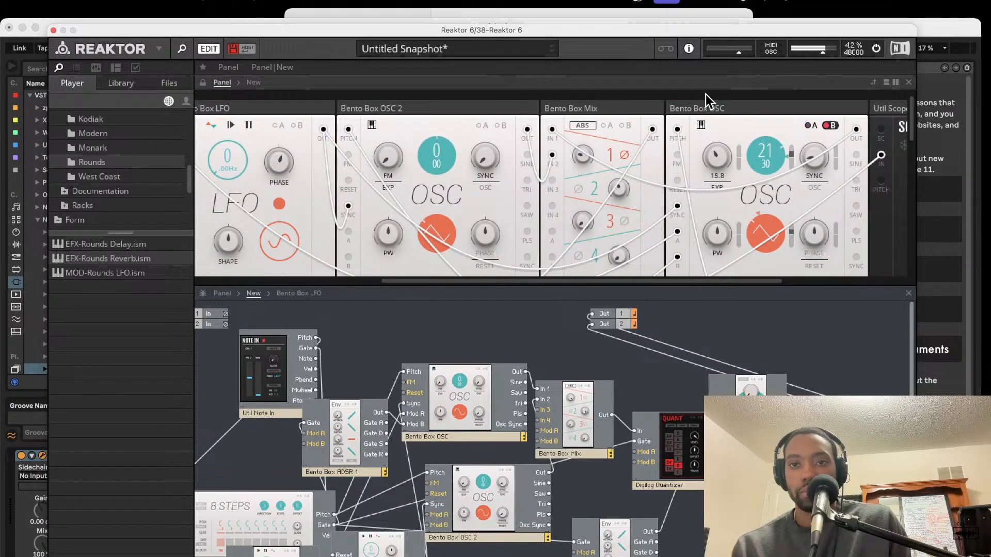
- Look over the Bento Box OSC 2, Mix and LFO settings in the panel
scroll(619, 248, "left", 3)
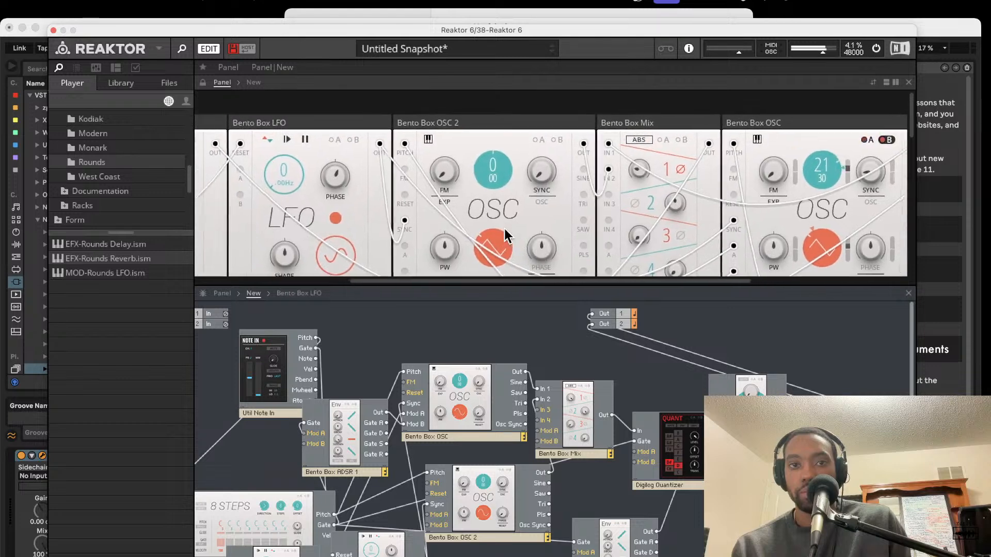
mouse_move(454, 168)
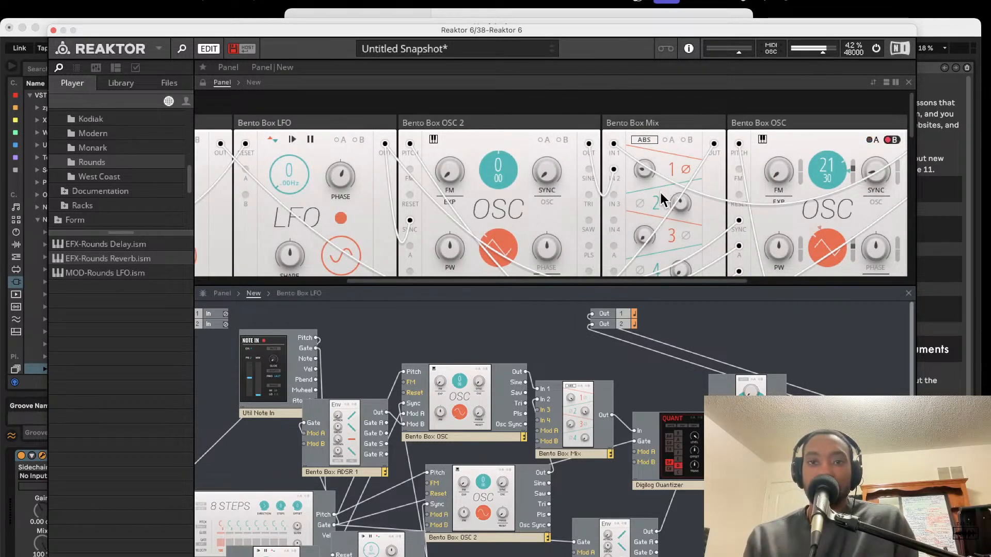
scroll(578, 206, "left", 1)
scroll(578, 207, "down", 1)
scroll(578, 206, "left", 8)
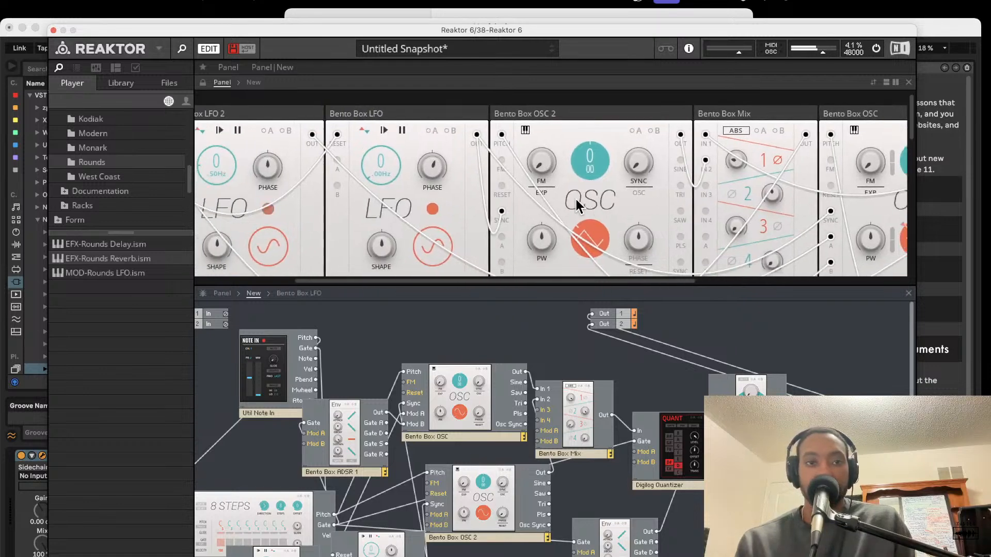
scroll(578, 206, "down", 1)
scroll(578, 206, "left", 5)
scroll(578, 206, "up", 1)
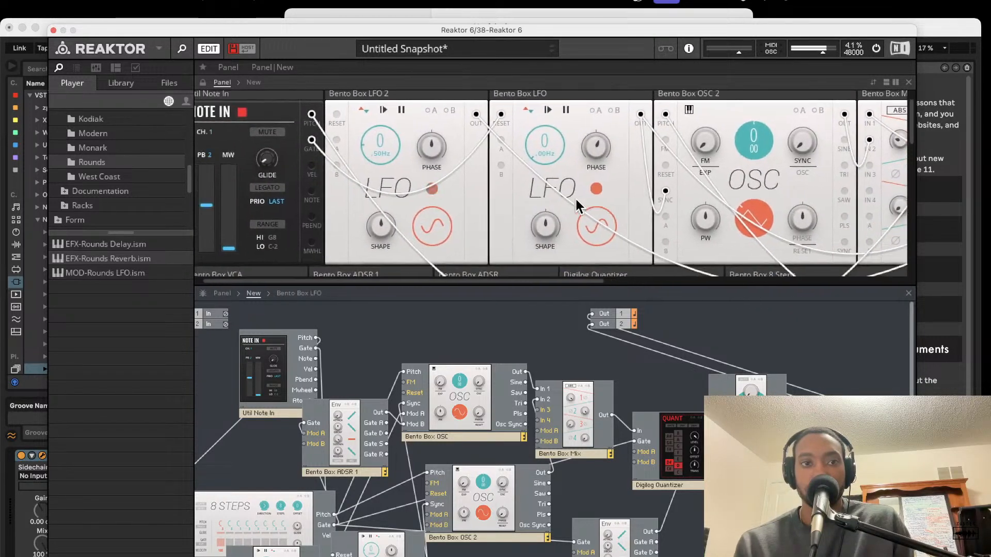
- Raise and lower the attack time of Bento Box ADSR 1 to shape the oscillator modulation
left_click_drag(275, 180, 274, 117)
scroll(432, 169, "down", 10)
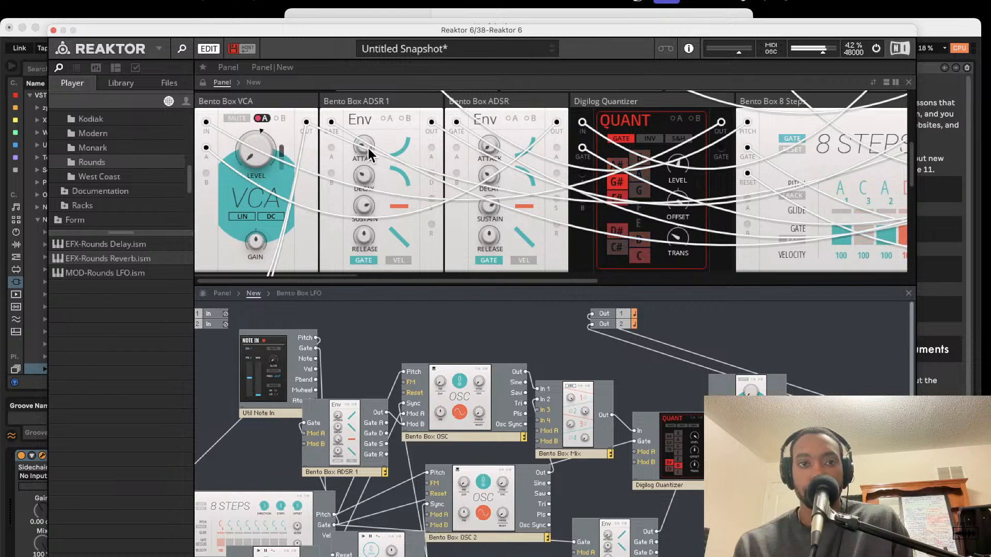
left_click_drag(367, 146, 367, 122)
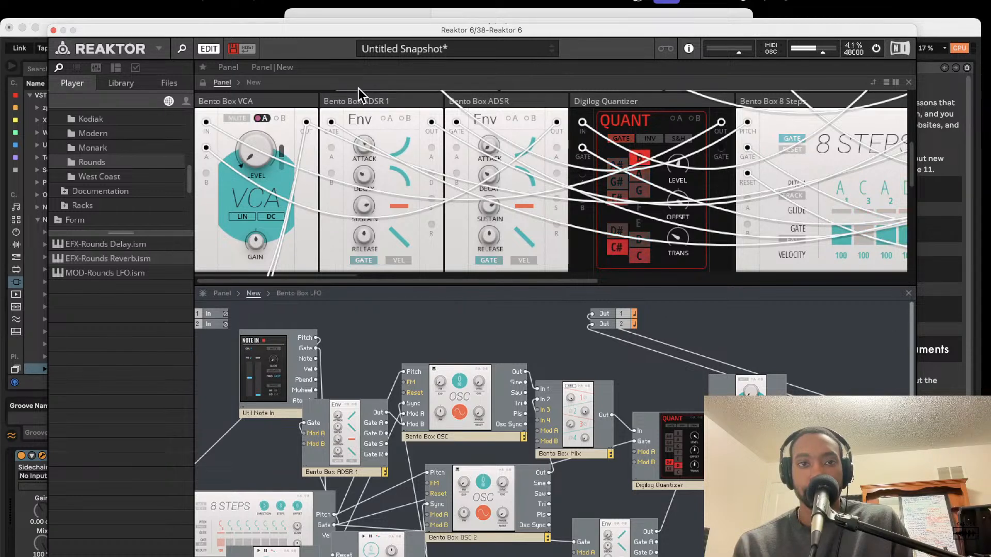
left_click_drag(359, 93, 382, 152)
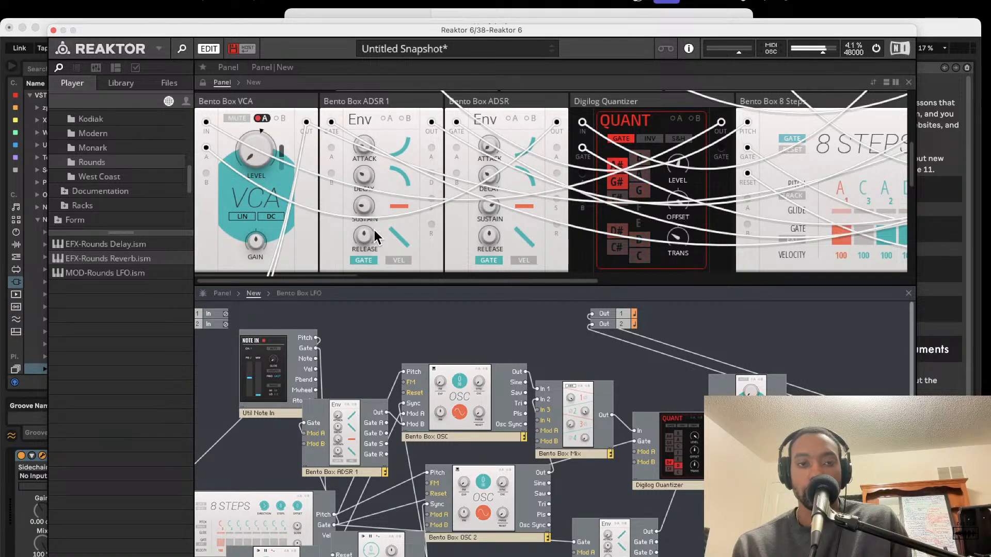
mouse_move(363, 203)
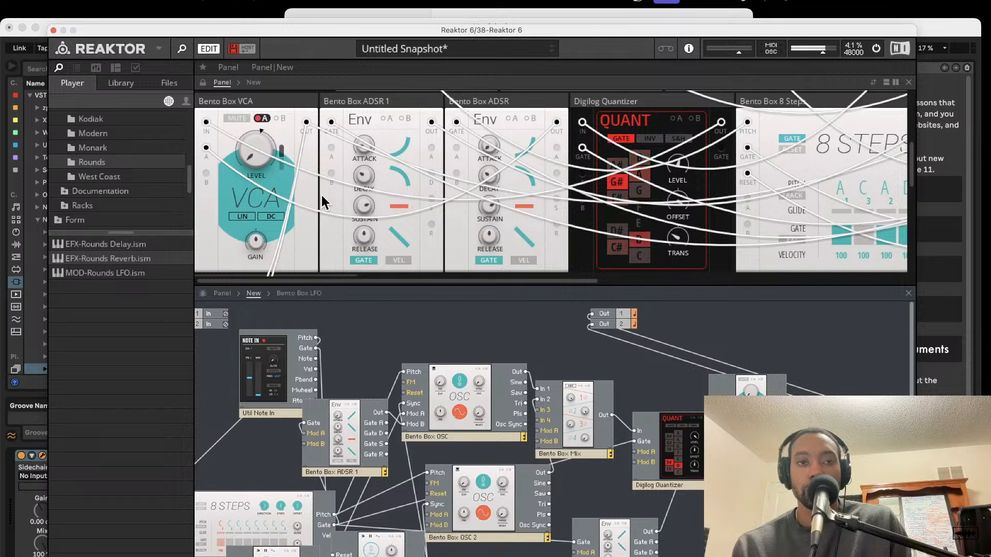
scroll(432, 200, "up", 5)
scroll(433, 201, "down", 5)
scroll(433, 202, "right", 3)
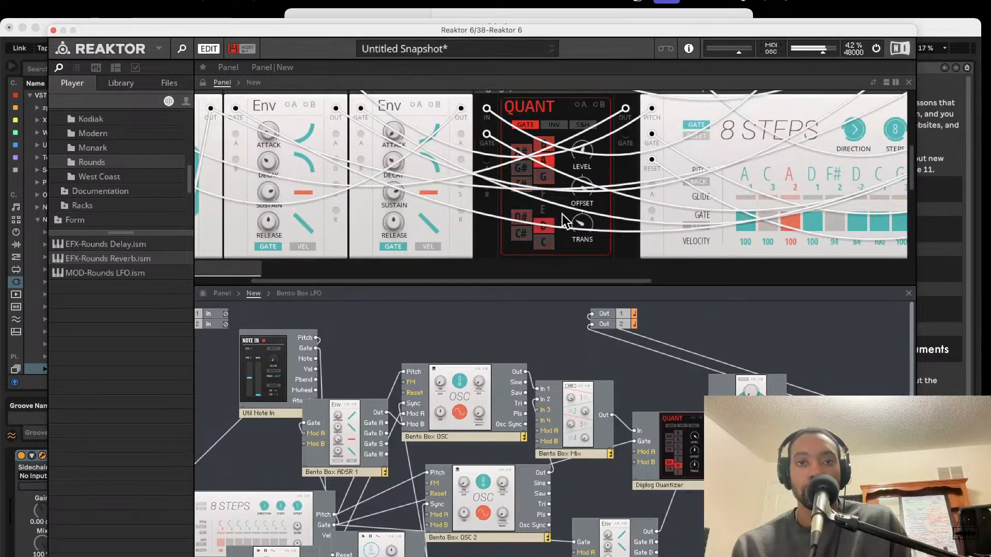
- Sweep the Digilog Quantizer's transposition up and back down to -20, and vary its offset
left_click_drag(583, 224, 584, 147)
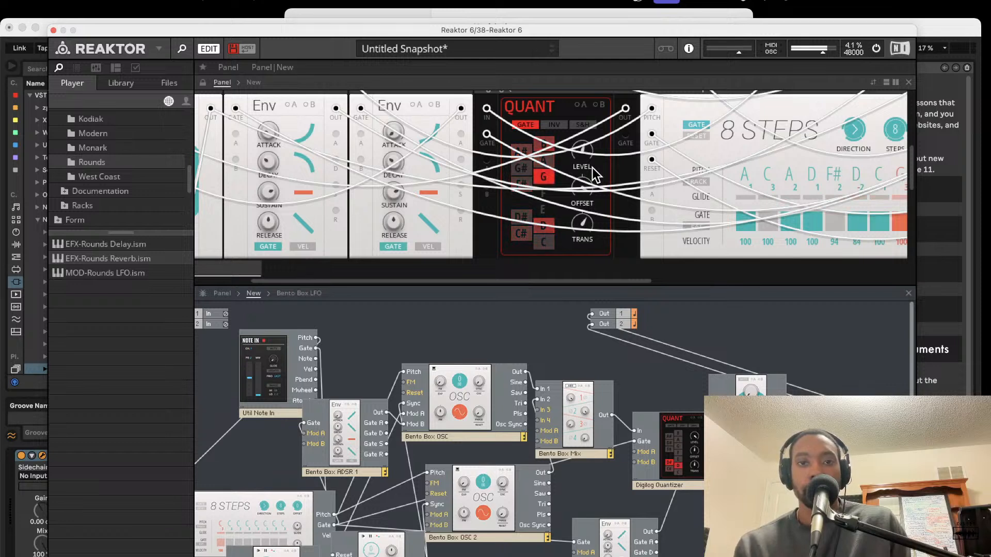
left_click_drag(593, 169, 608, 215)
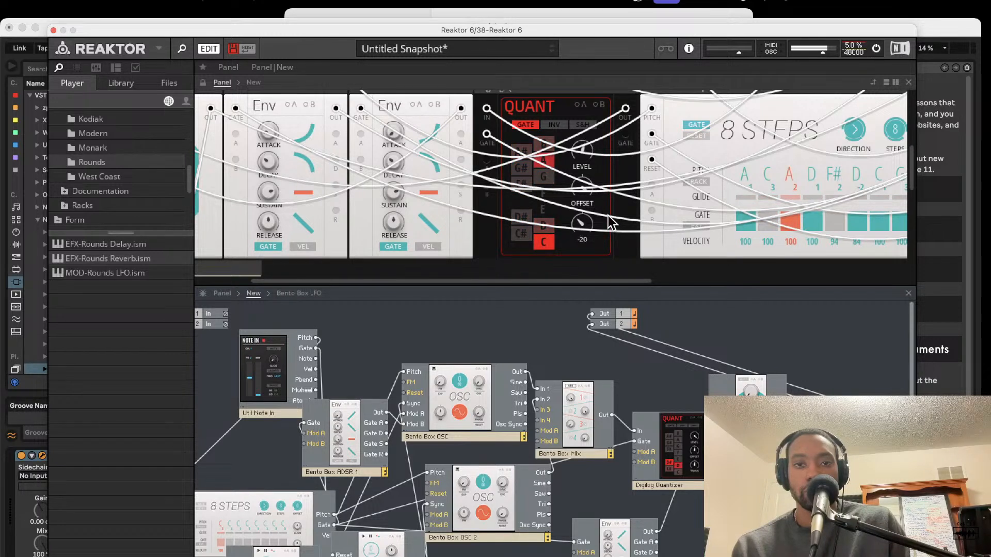
left_click_drag(583, 192, 652, 342)
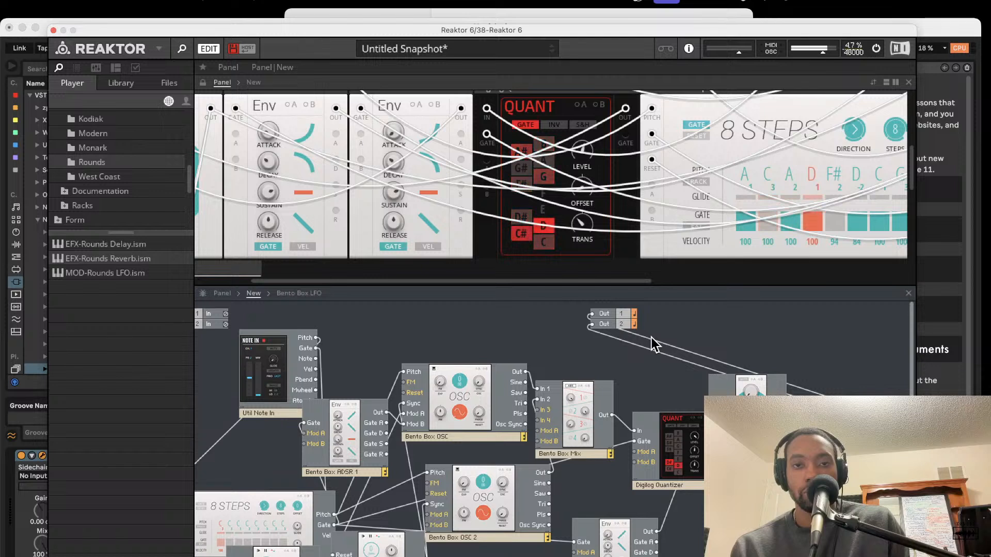
left_click_drag(652, 337, 633, 304)
- Vary the Digilog Quantizer's level and sweep its offset, taking the offset down to -43.7
mouse_move(583, 151)
left_mouse_down()
mouse_move(626, 244)
mouse_move(588, 188)
mouse_move(580, 145)
left_mouse_up()
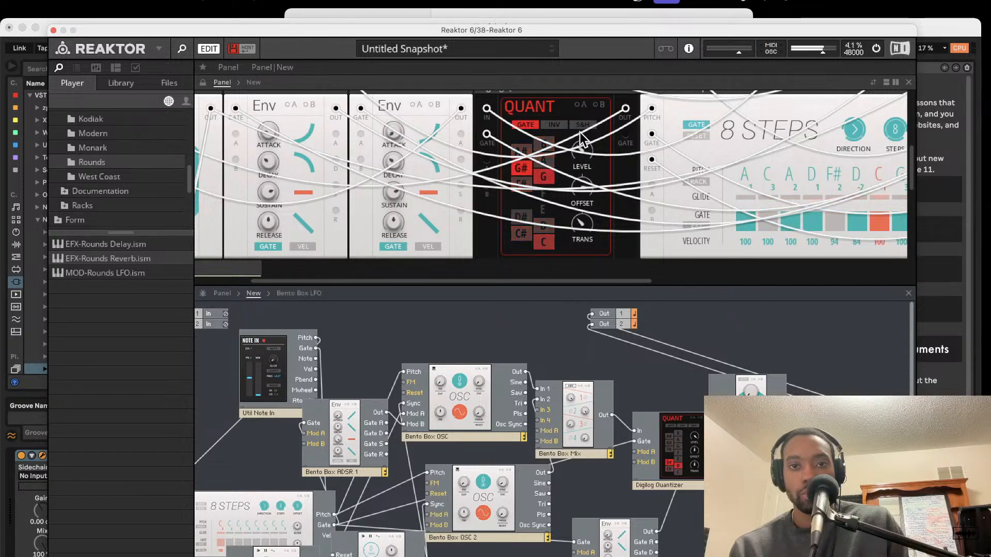
left_click_drag(581, 152, 581, 214)
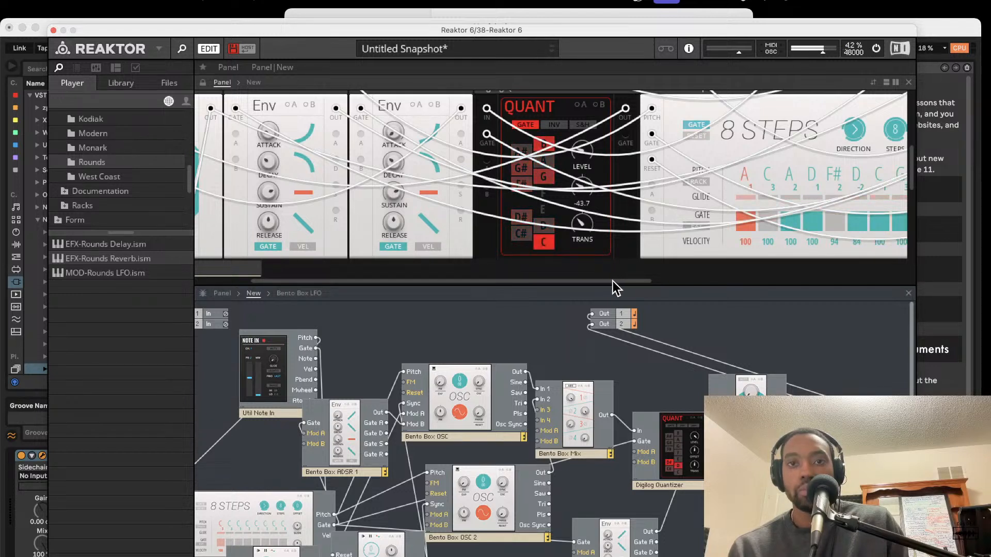
left_click_drag(580, 152, 581, 147)
left_click_drag(582, 187, 586, 199)
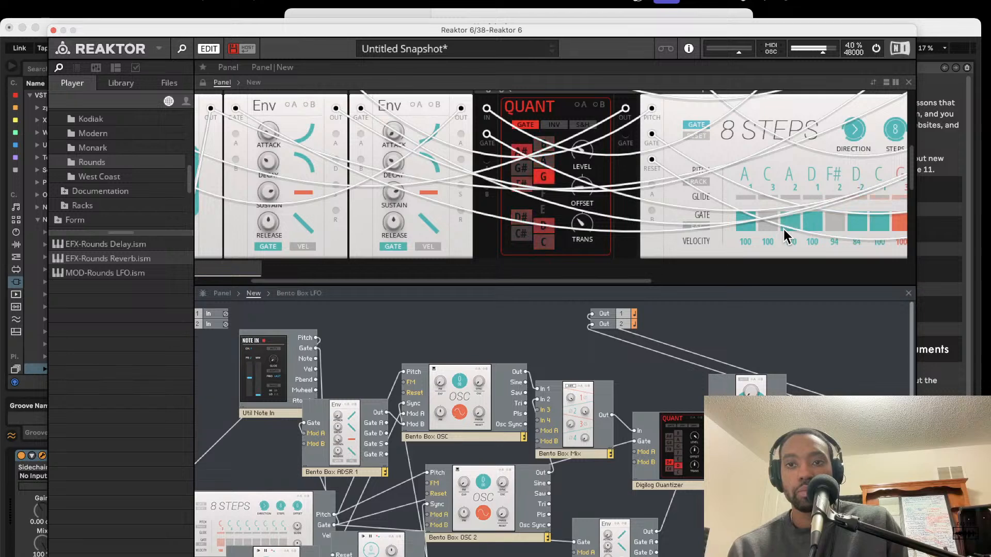
- Wire the 8 Steps Gate output to the Digilog Quantizer's Gate input, and move the quantizer closer to Bento Box Mix
scroll(717, 330, "down", 3)
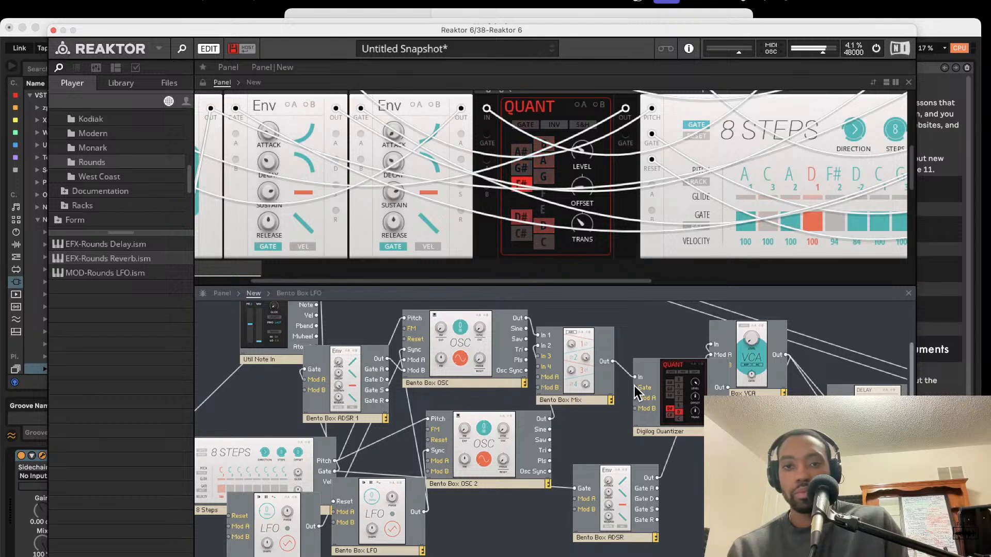
left_click_drag(636, 388, 335, 471)
left_click(689, 388)
left_click_drag(692, 393, 678, 374)
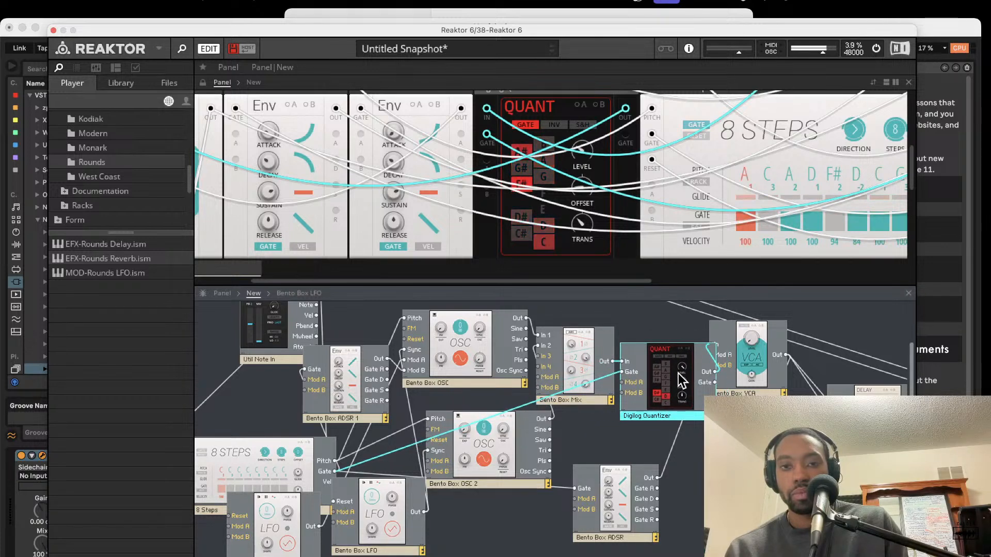
- Enable pitch tracking on the 8 Steps sequencer and switch off Reaktor's audio engine
left_click(695, 184)
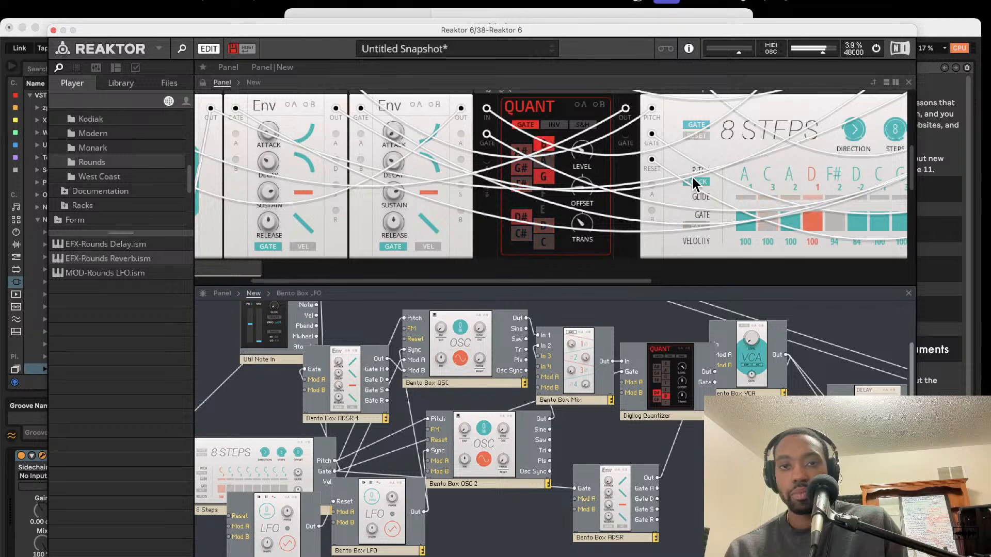
left_click_drag(710, 283, 761, 357)
left_click(876, 48)
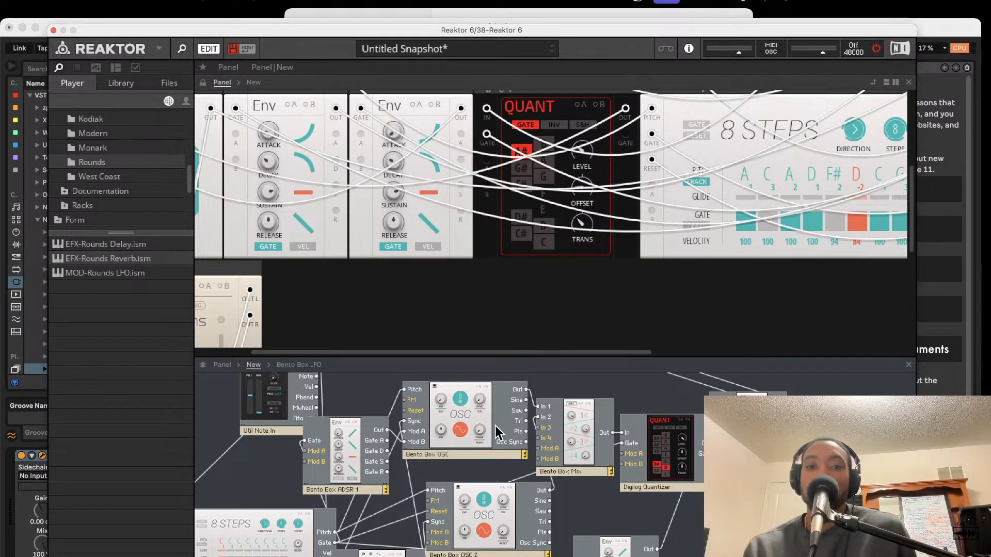
left_click_drag(527, 362, 531, 266)
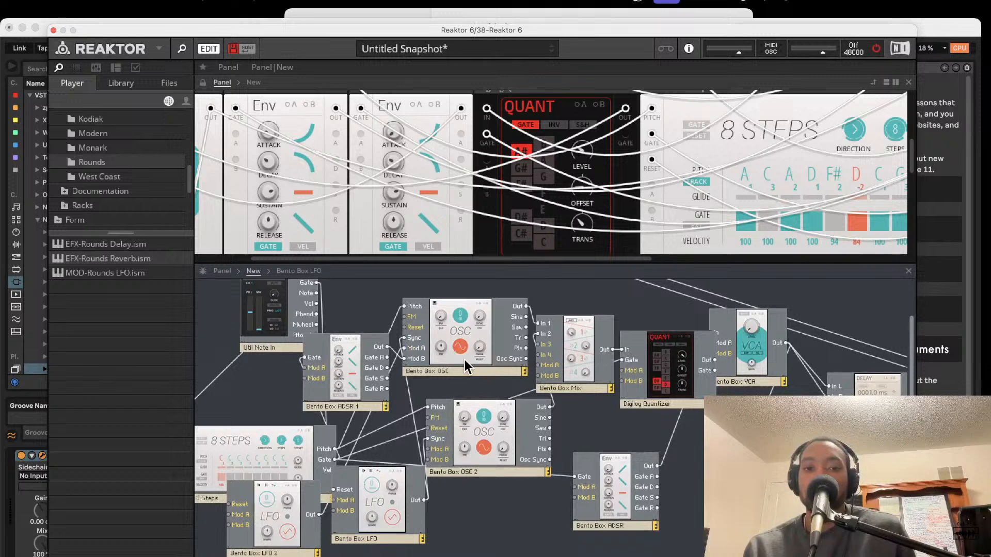
scroll(525, 201, "up", 5)
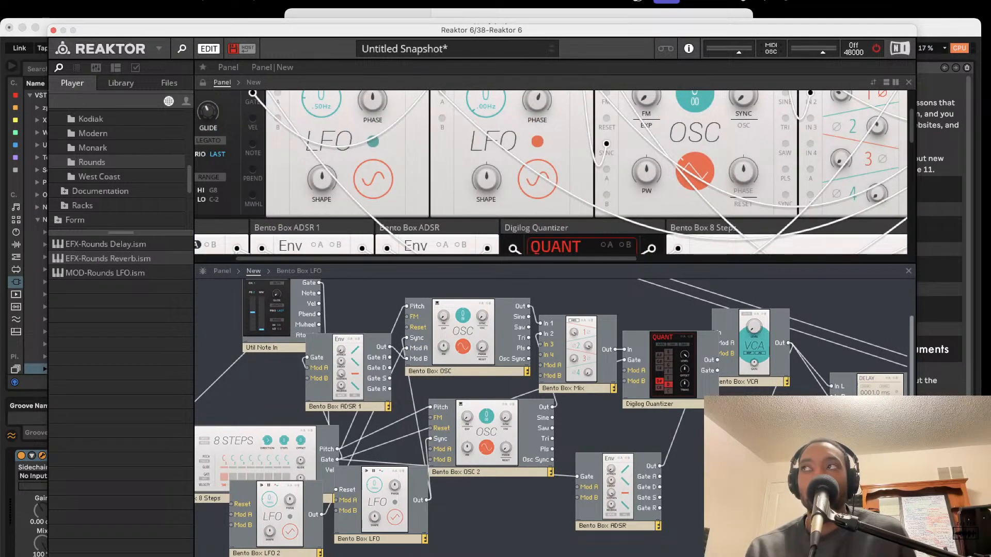
- Switch to Ableton Live and back to Reaktor 6, and turn Reaktor's audio engine on again
key("super+Tab")
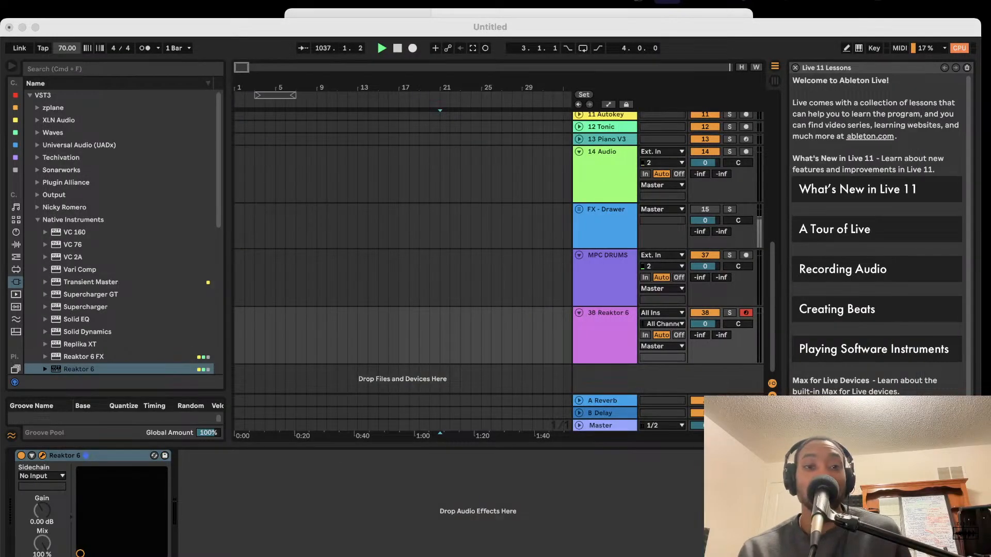
key("super+Tab")
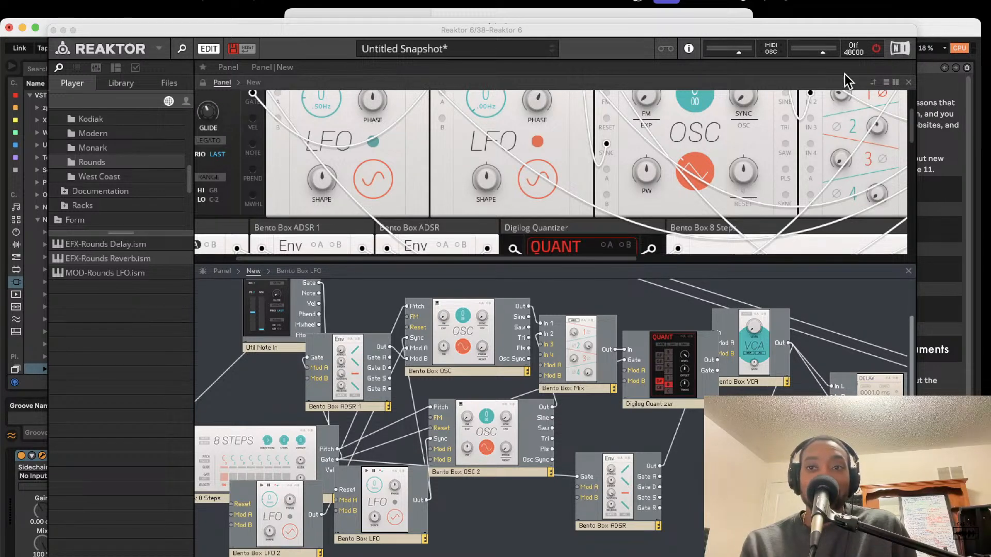
left_click(875, 49)
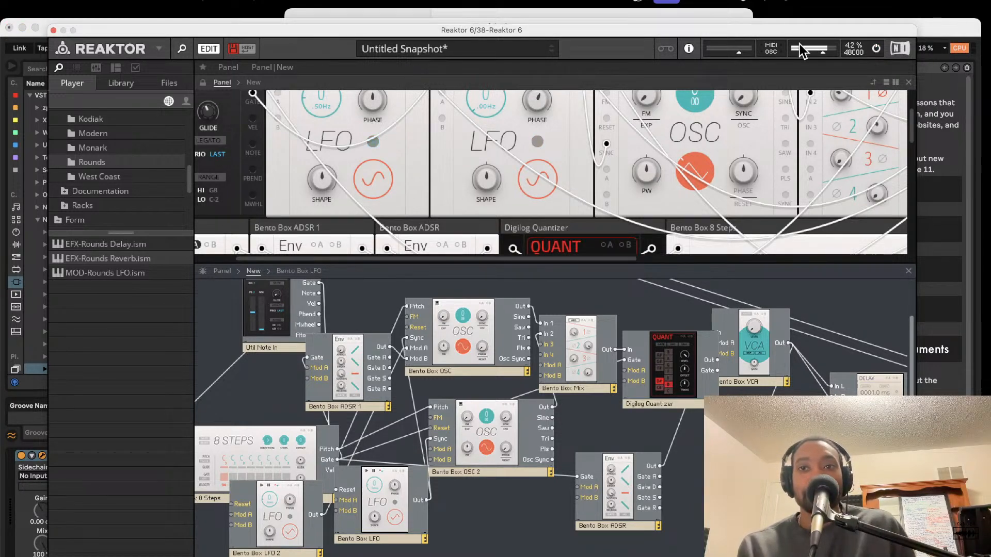